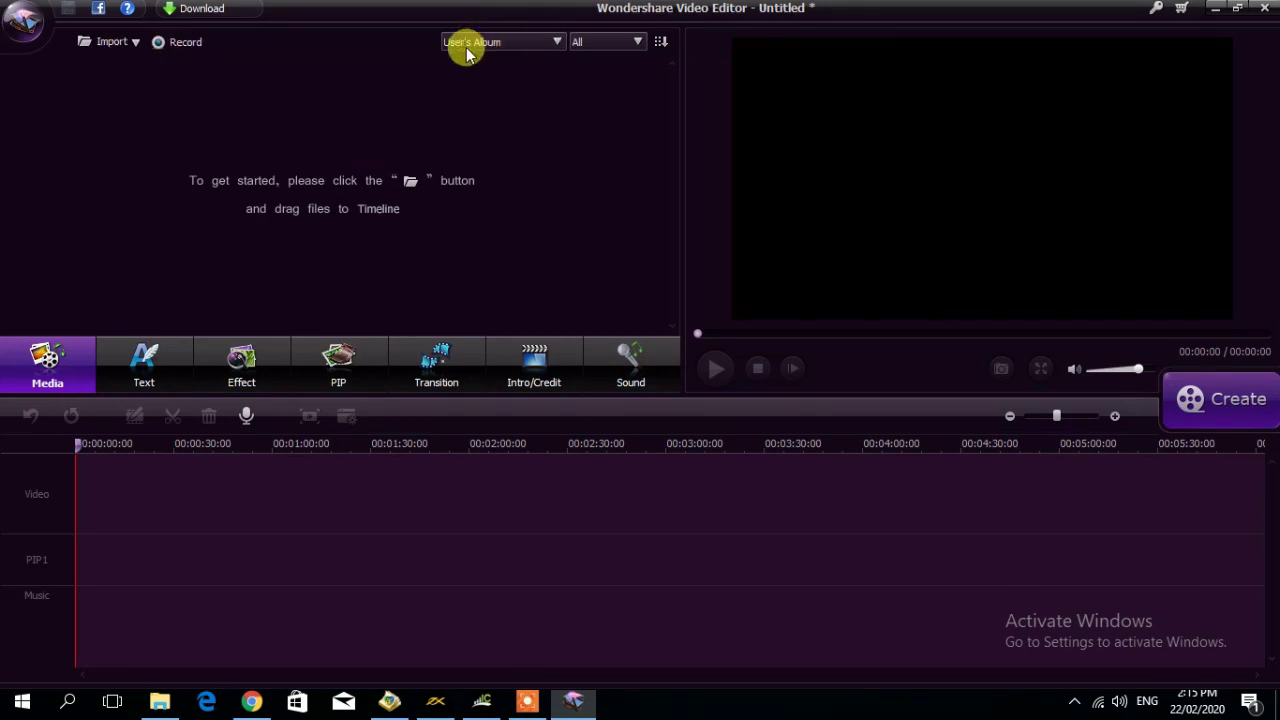
Look through the media library's album choices and its media type filter options.
click(539, 44)
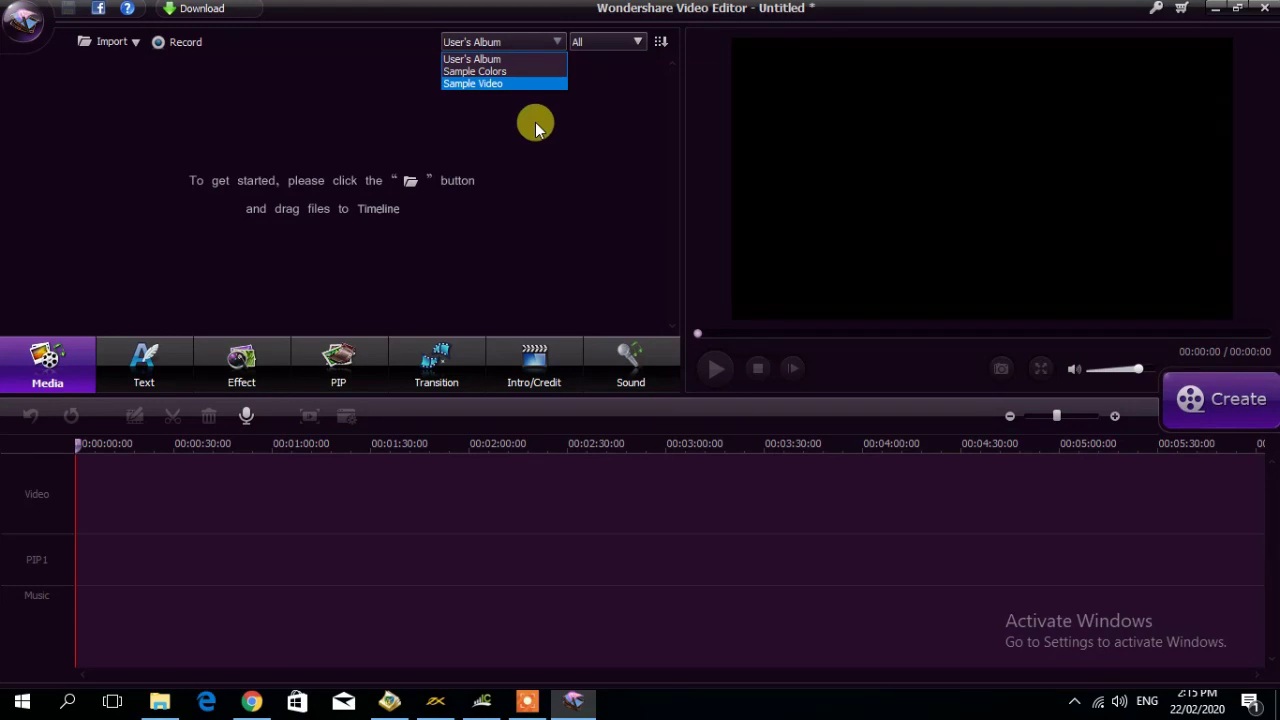
click(505, 124)
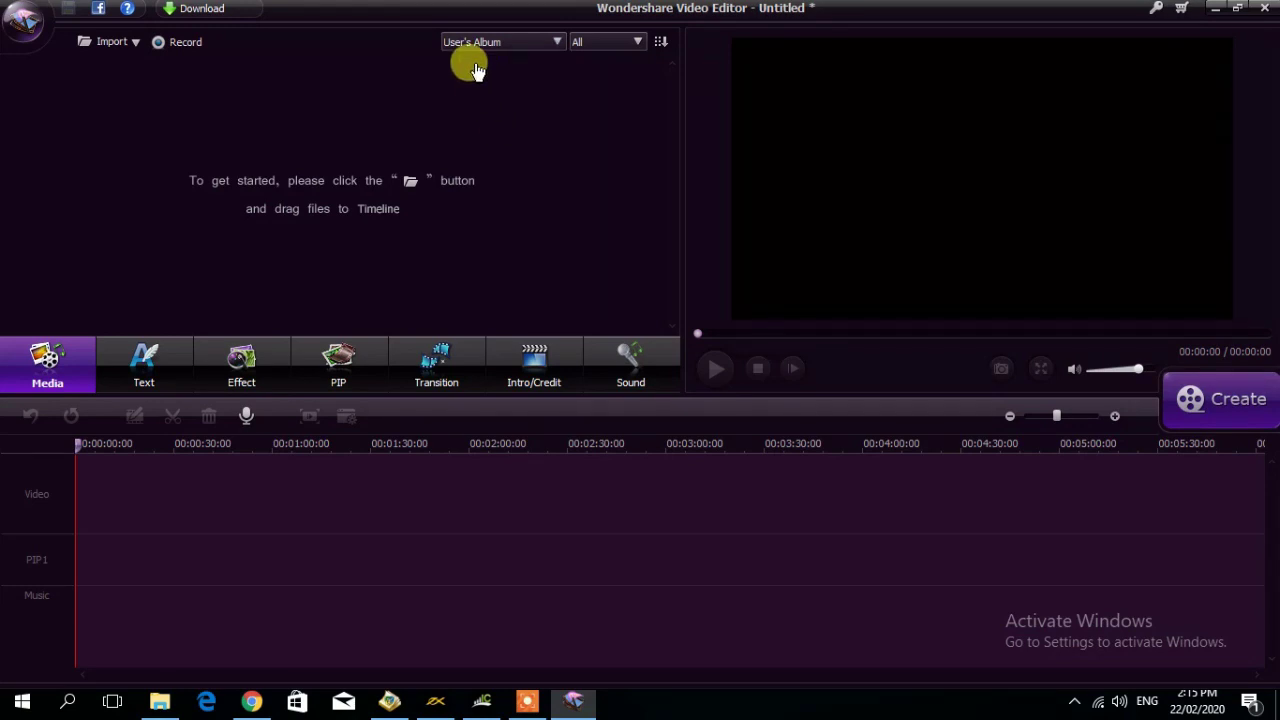
click(622, 48)
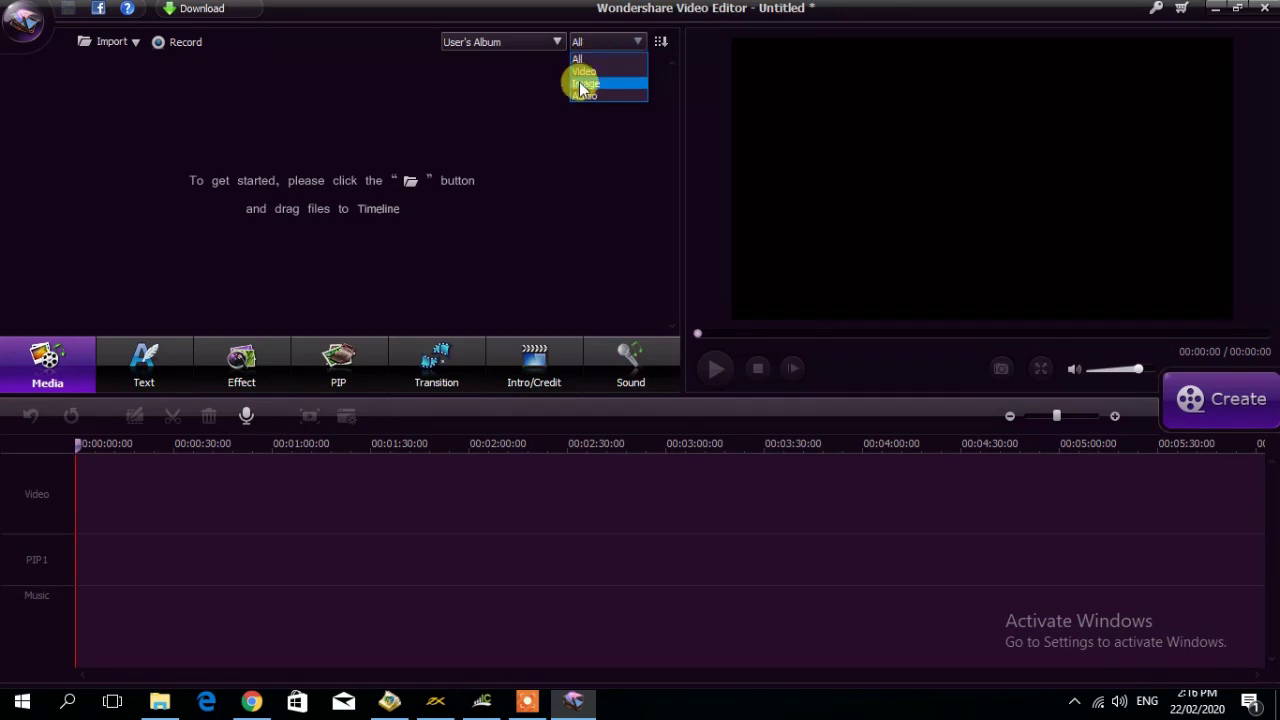
click(577, 146)
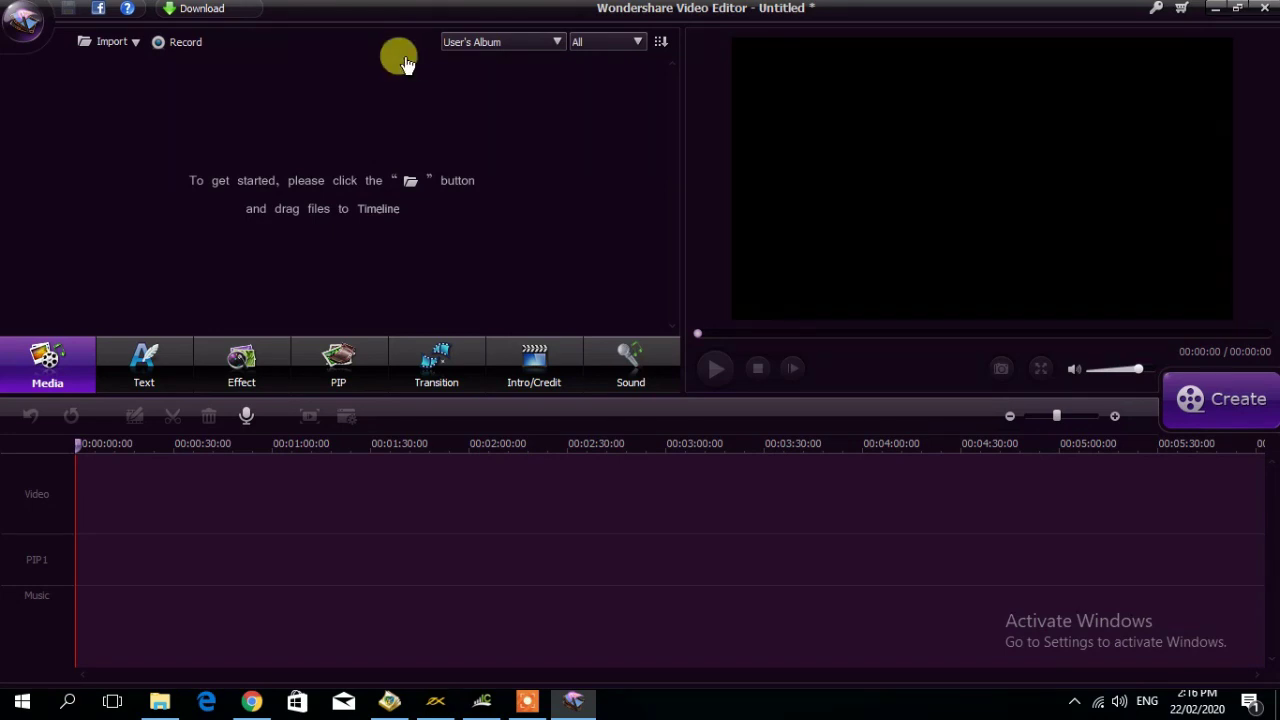
Preview text styles from the text library, including the first zoom-in and rotate-in styles, Right Insert, Up Roll and Down Roll.
click(147, 375)
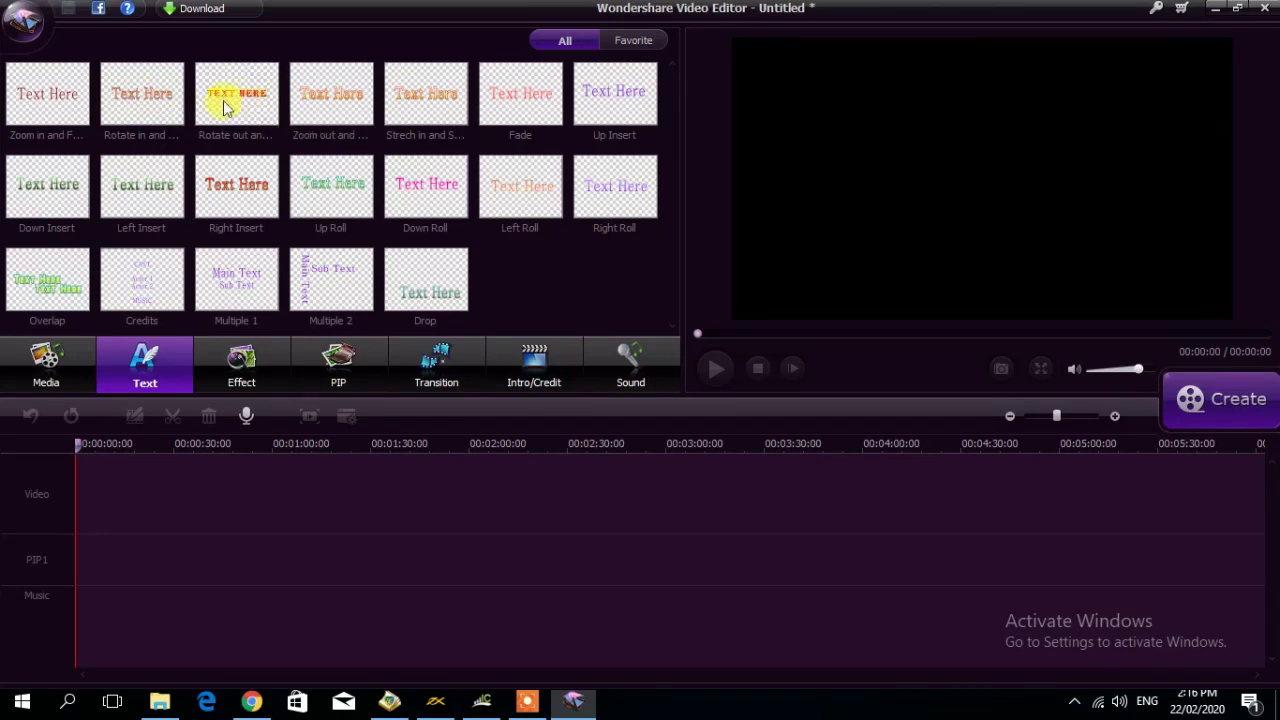
drag(40, 91, 872, 168)
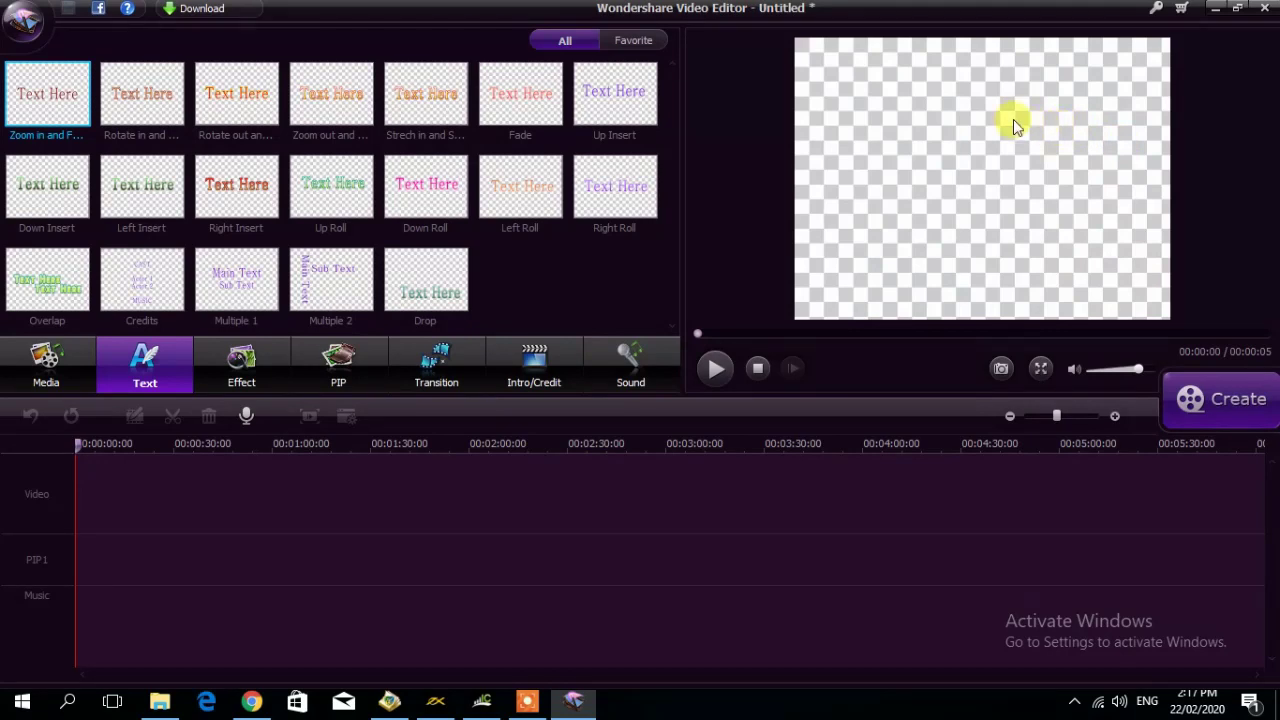
click(714, 368)
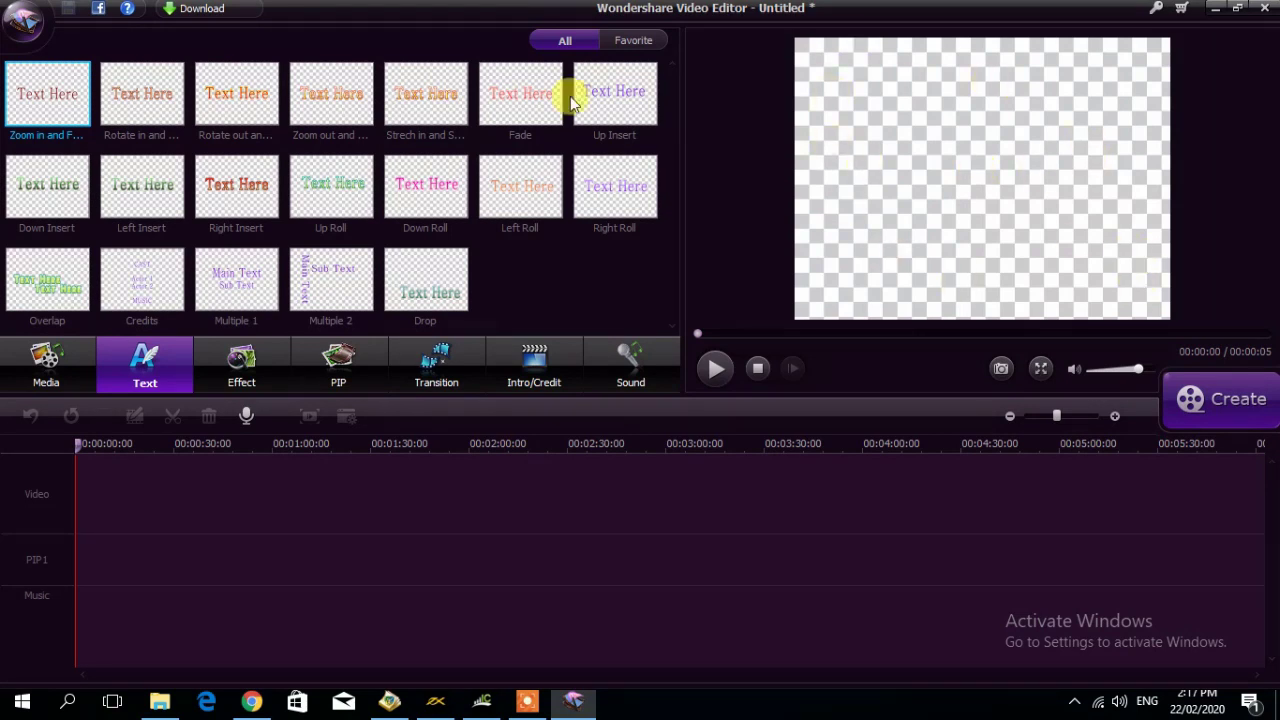
drag(140, 91, 911, 160)
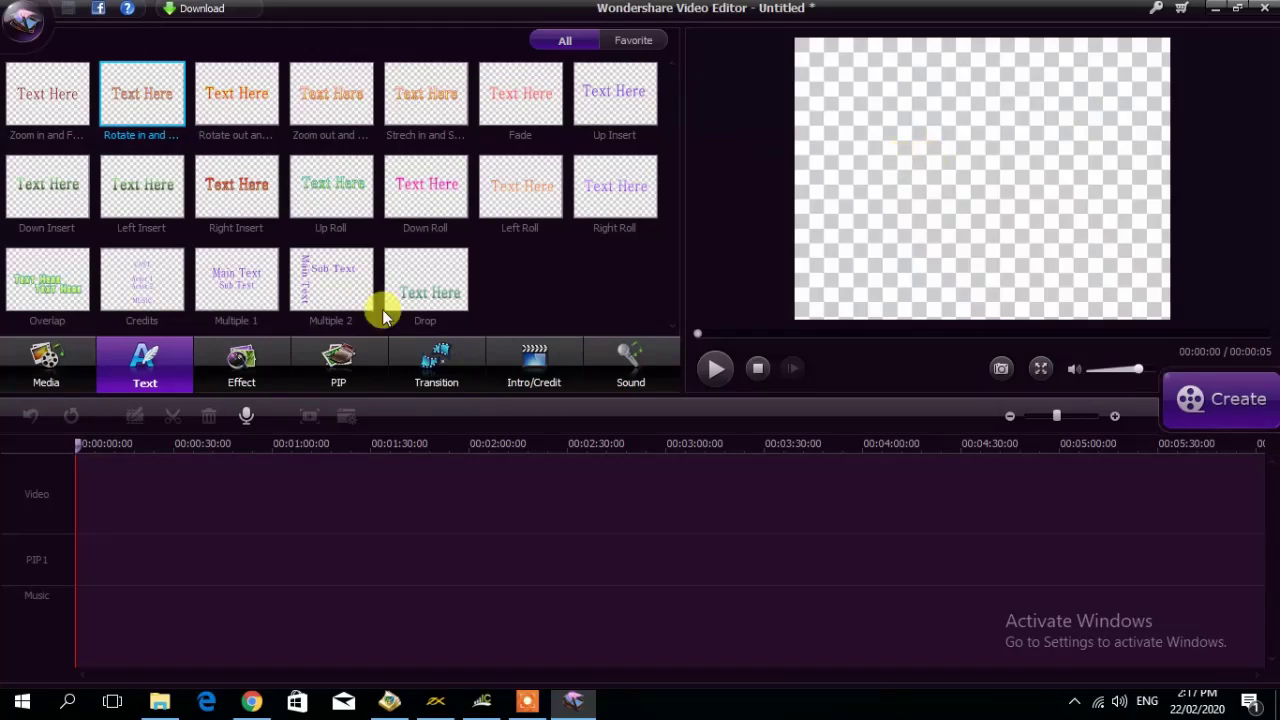
click(712, 368)
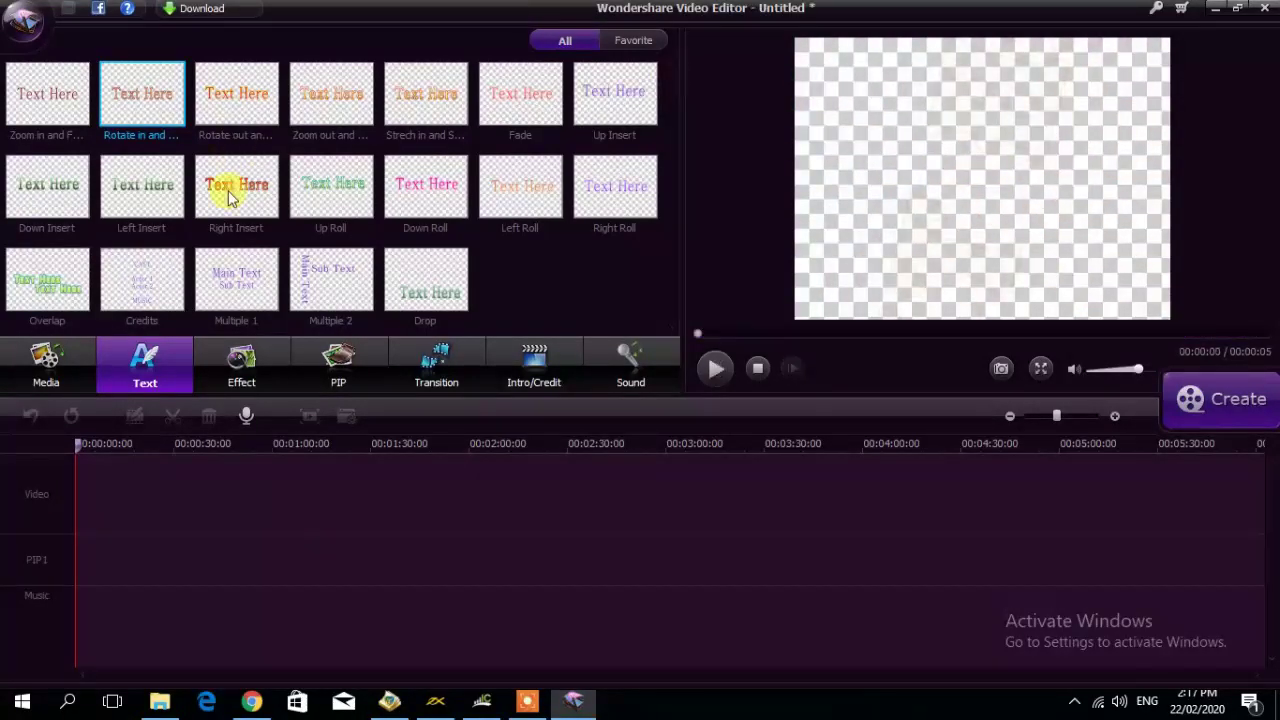
drag(231, 190, 981, 205)
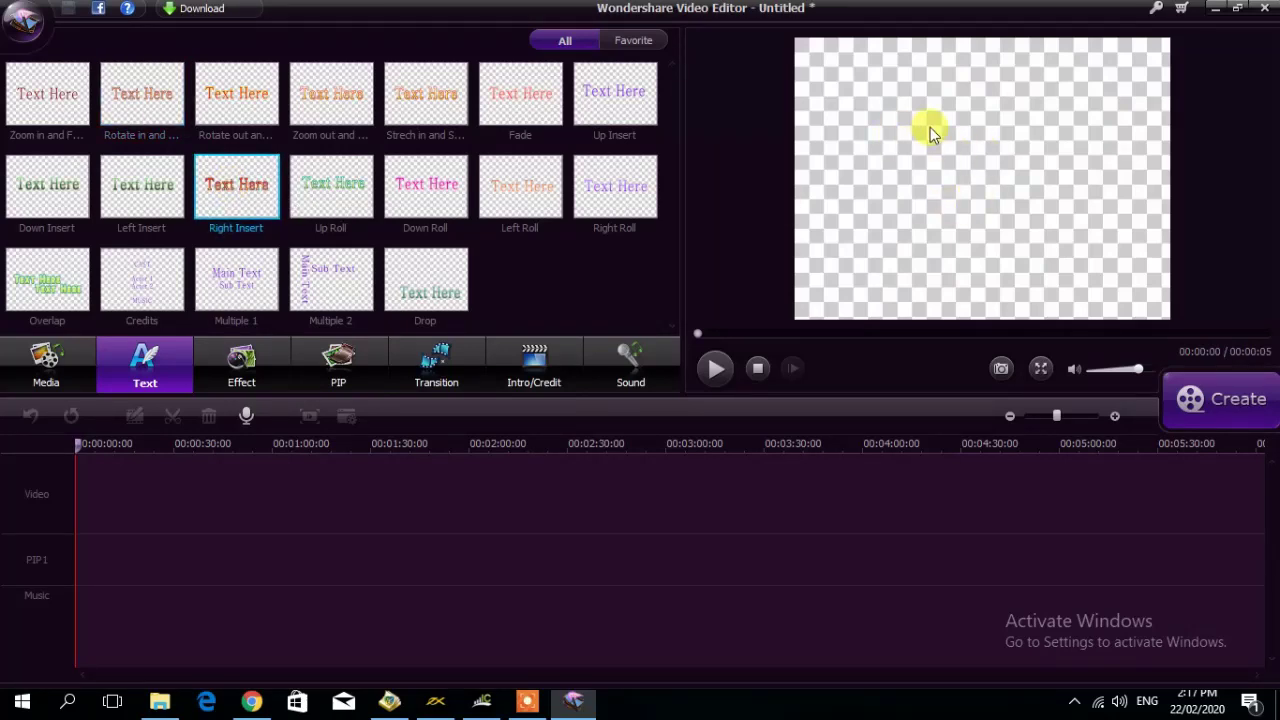
click(717, 368)
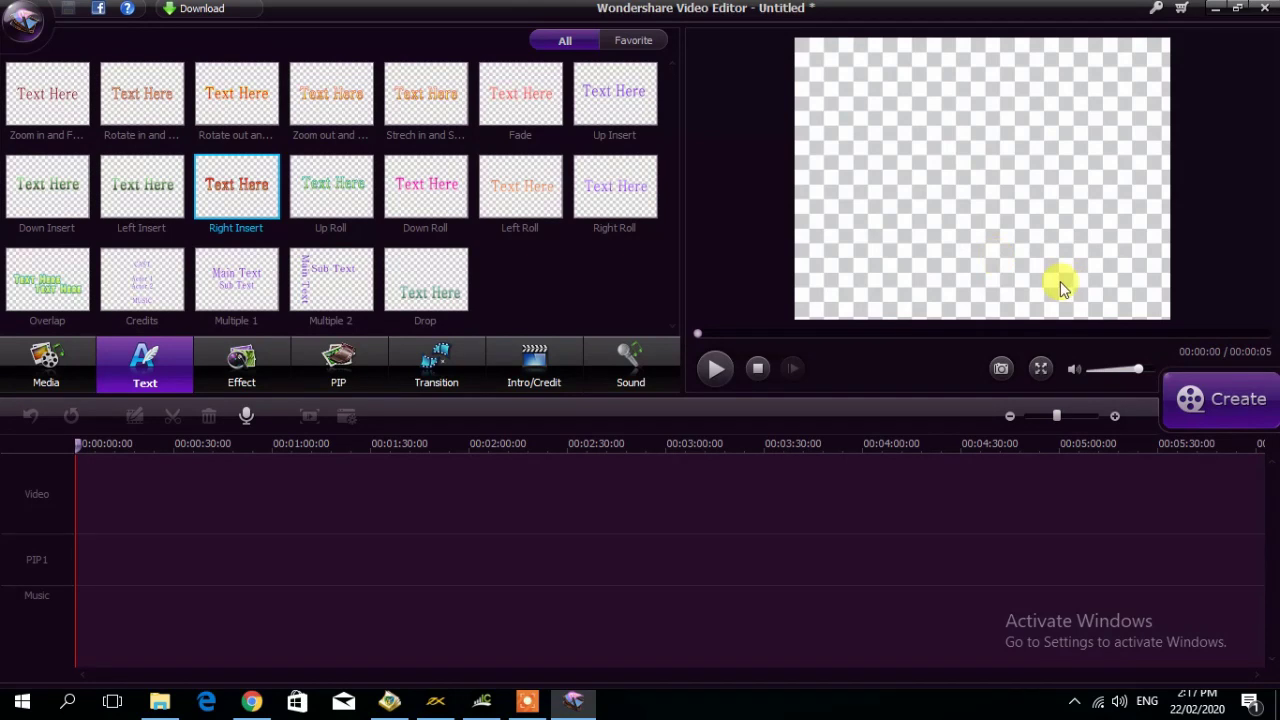
click(323, 183)
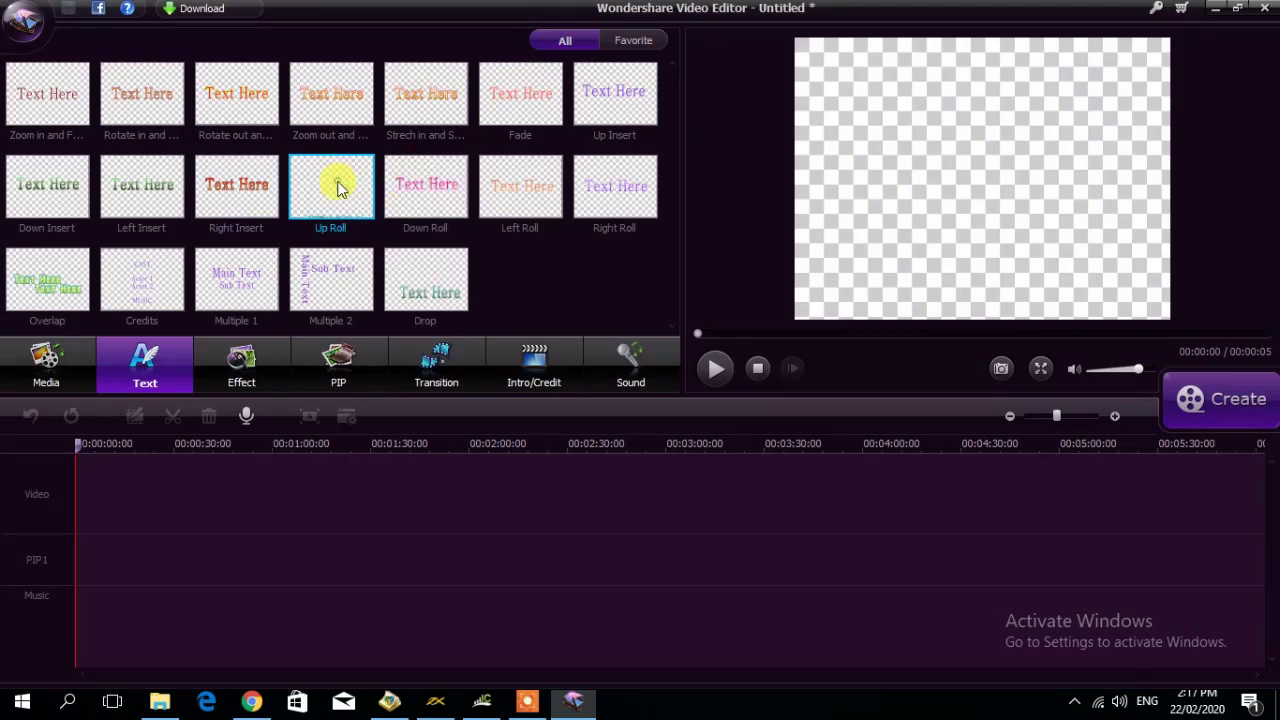
click(715, 368)
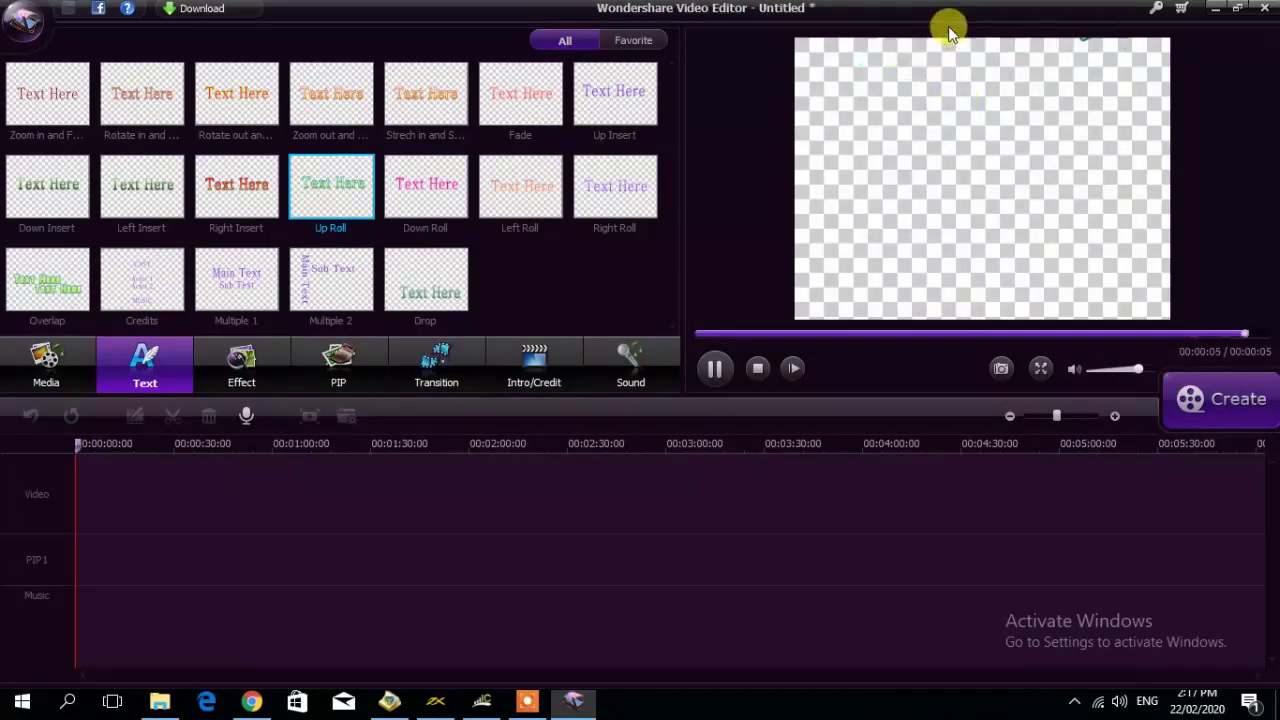
click(424, 185)
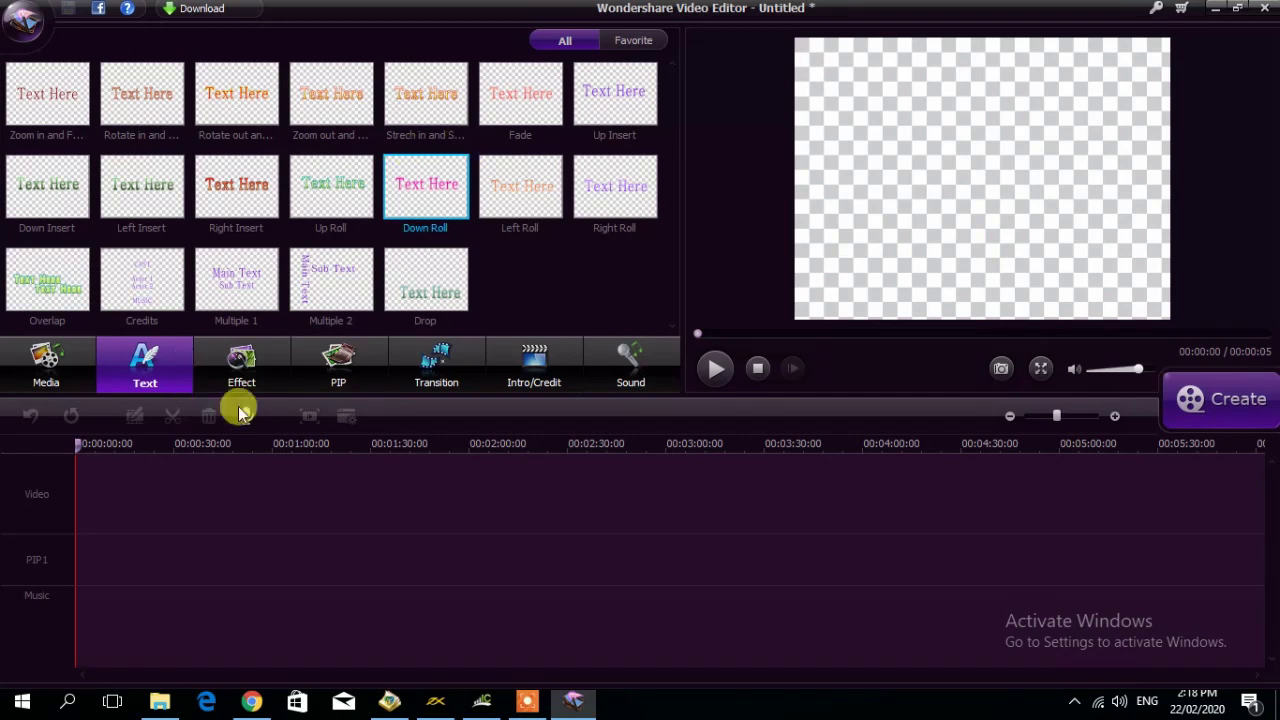
Preview the Invert and HueShift effects from the effect library.
click(250, 374)
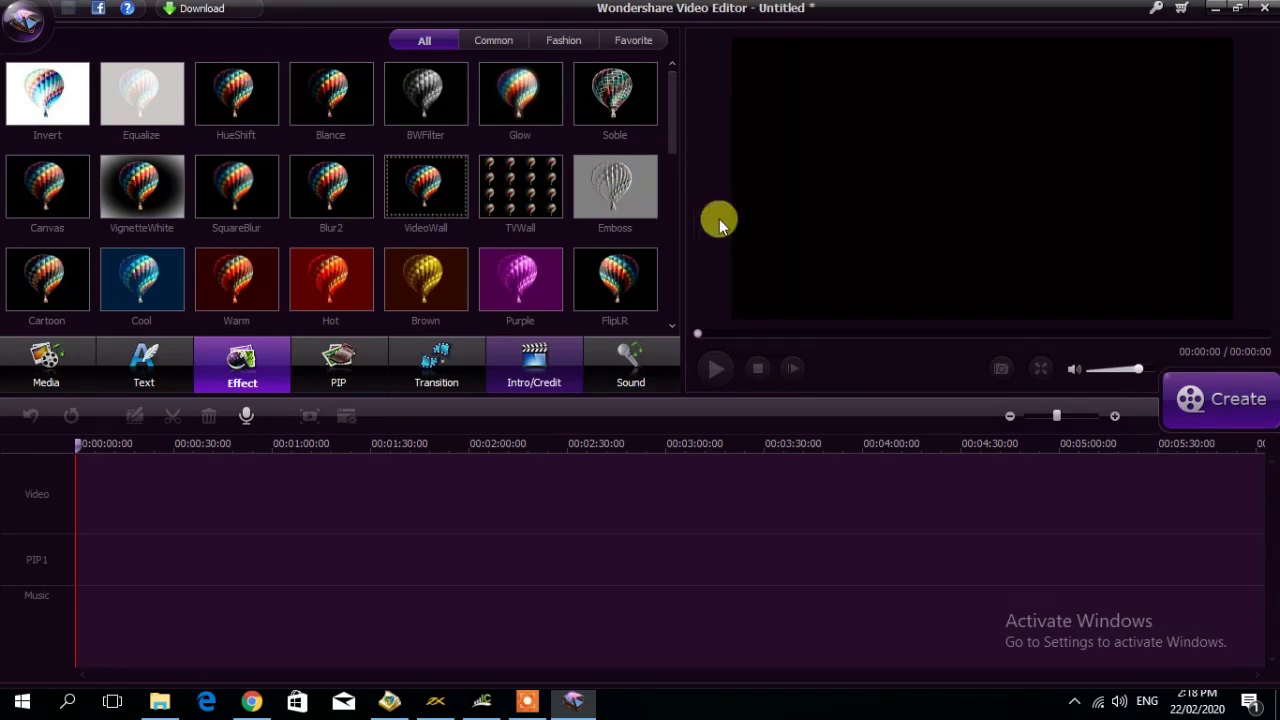
click(40, 106)
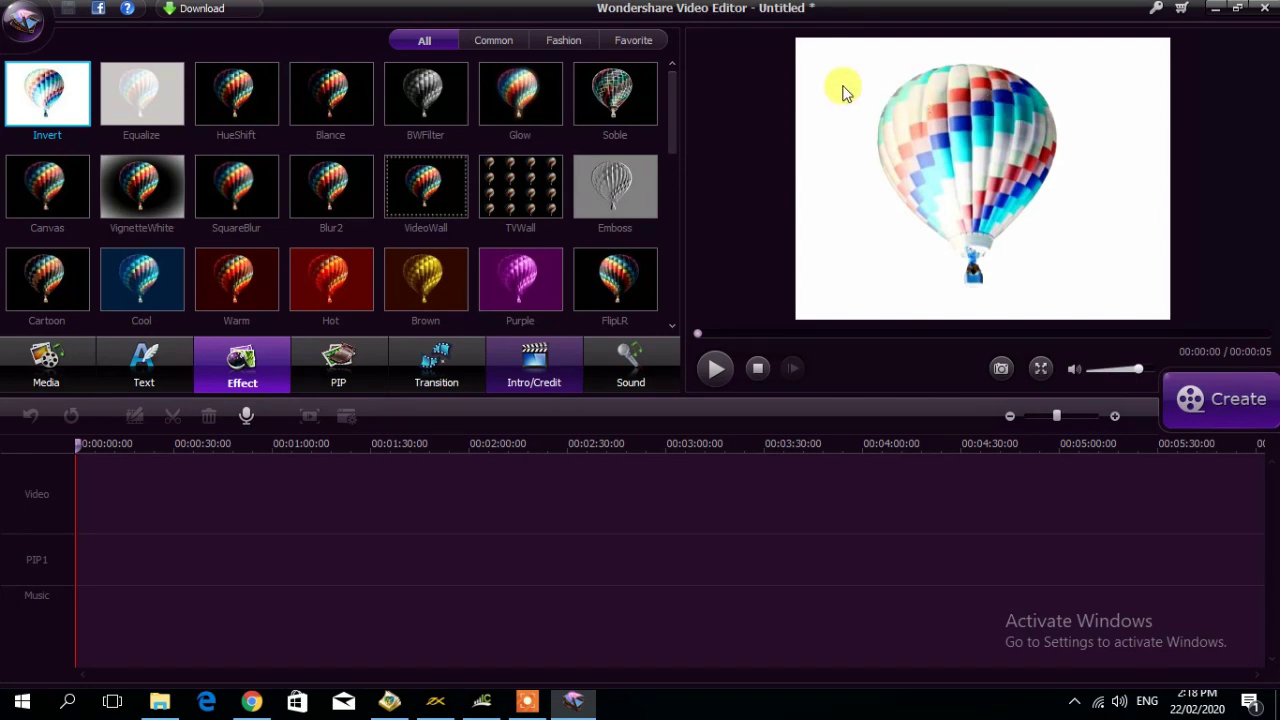
click(250, 100)
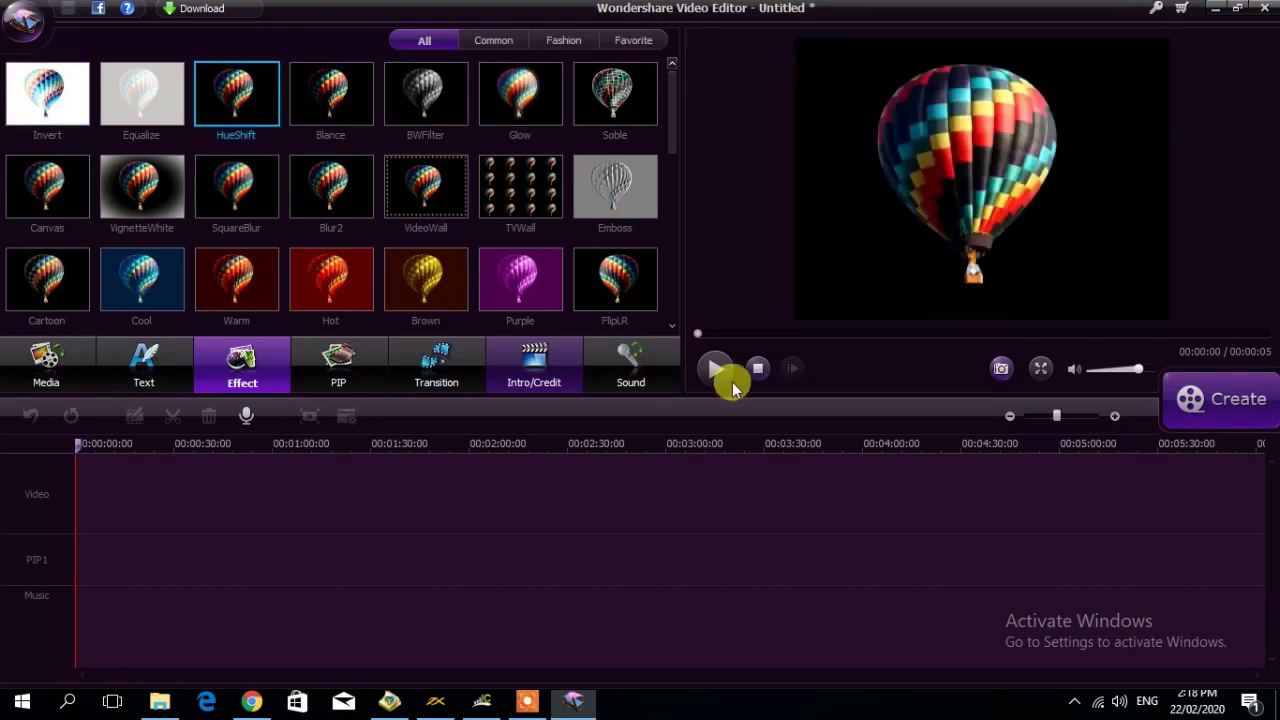
click(716, 370)
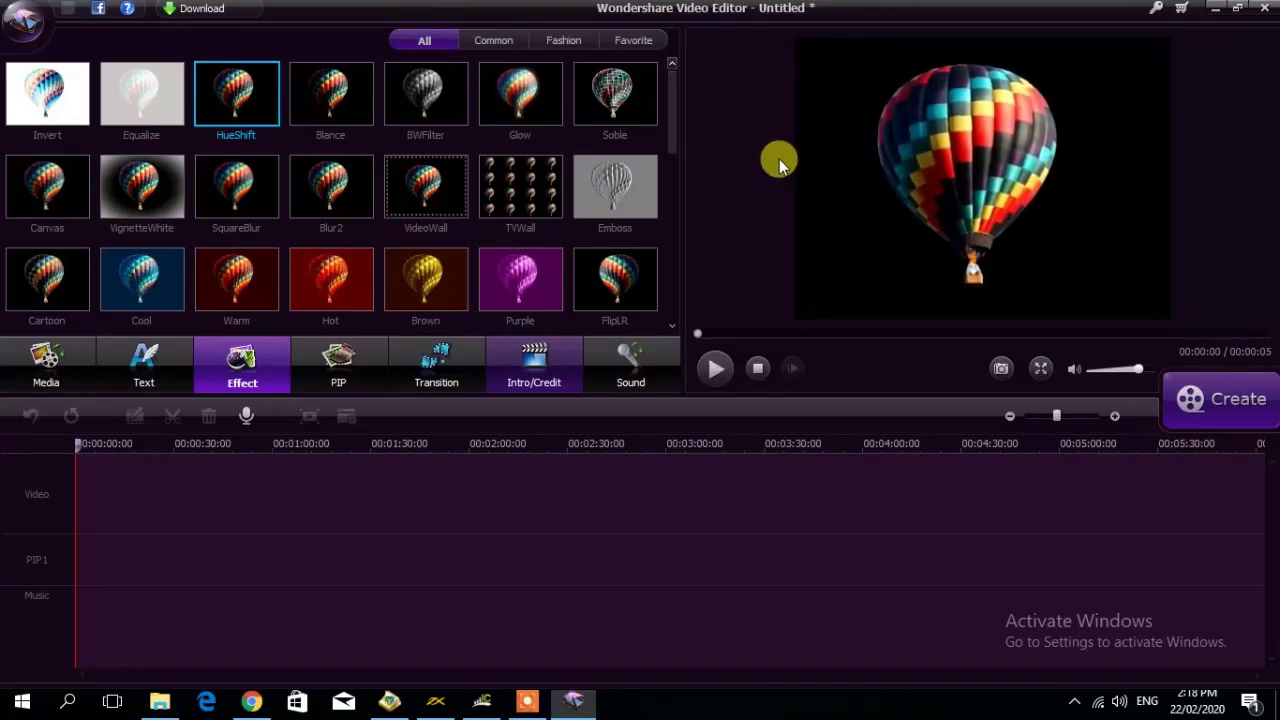
Find the Partical 1 effect at the end of the effect library and play its preview.
drag(674, 149, 668, 270)
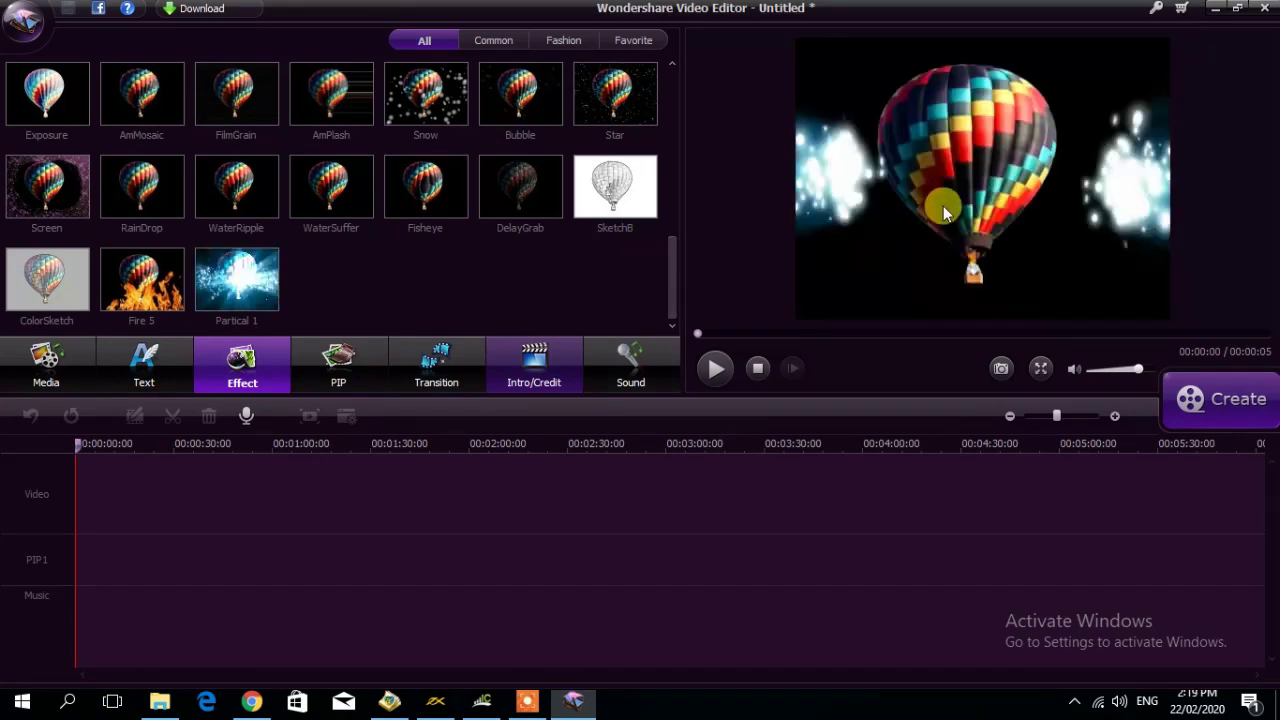
click(714, 369)
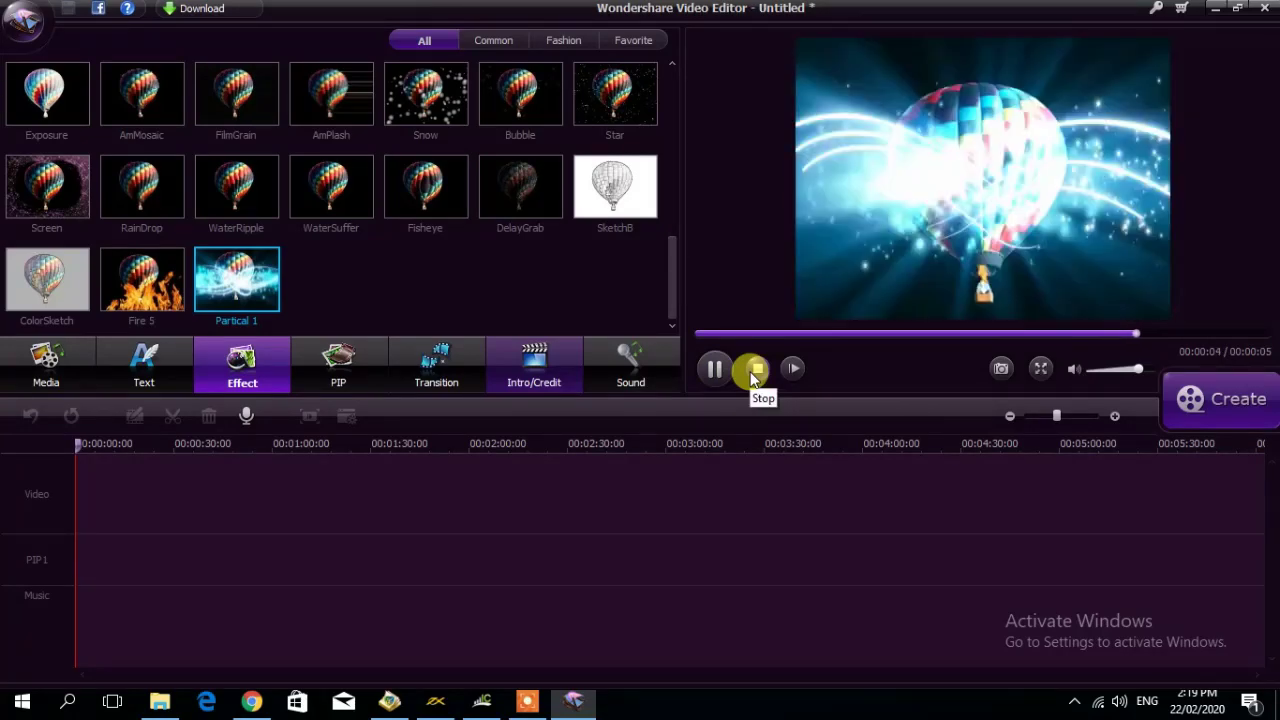
click(755, 371)
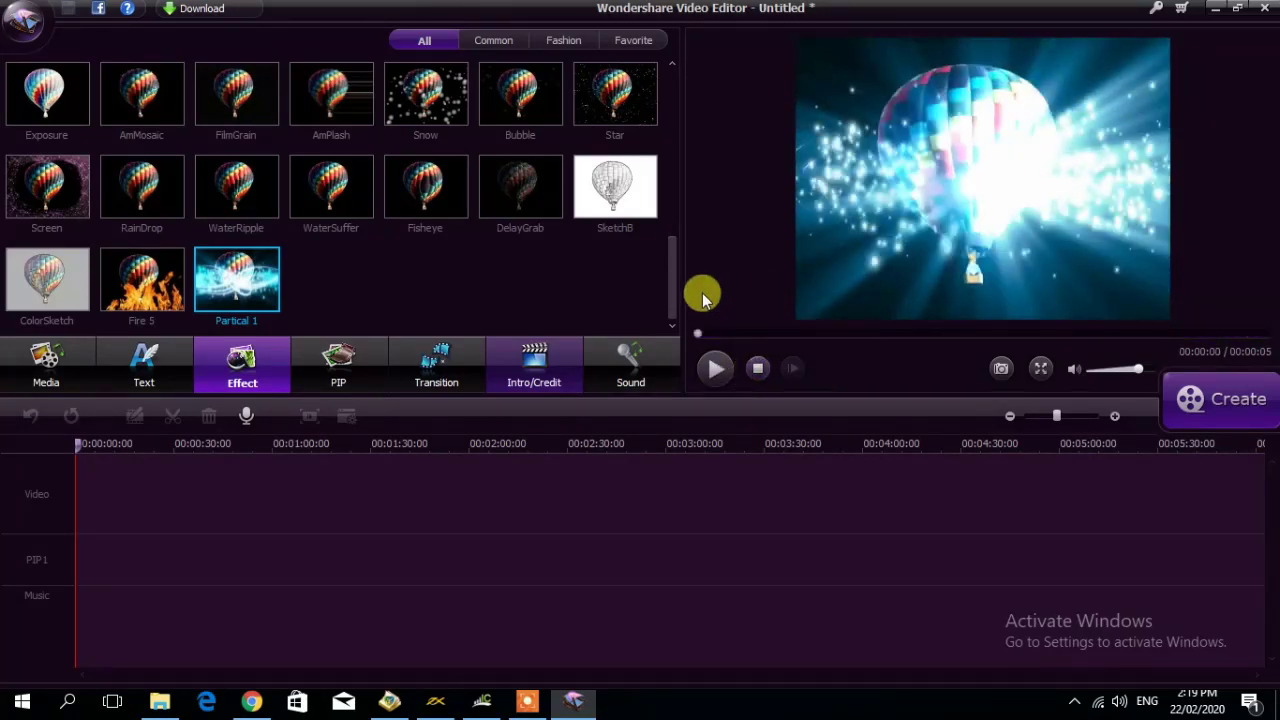
Try out the Partical 1 effect at the start of the timeline and delete its clip.
drag(228, 283, 255, 283)
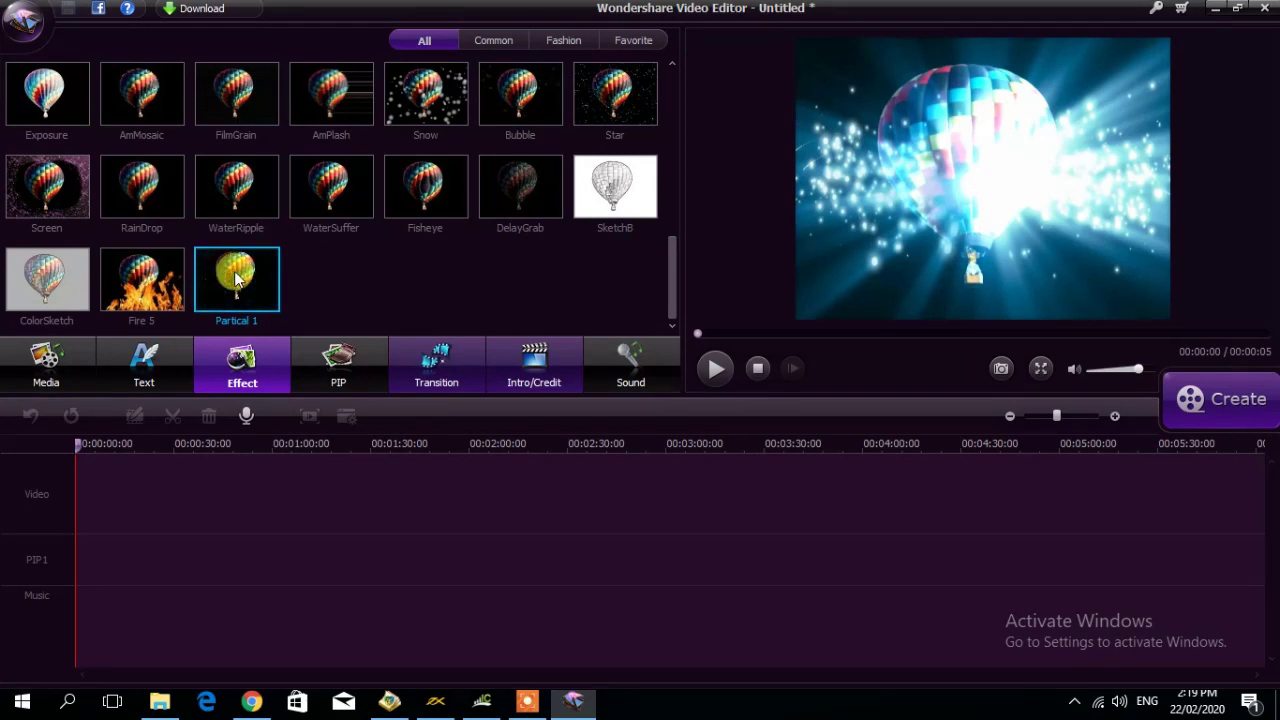
mouse_move(232, 278)
mouse_down()
mouse_move(140, 484)
mouse_move(83, 494)
mouse_up()
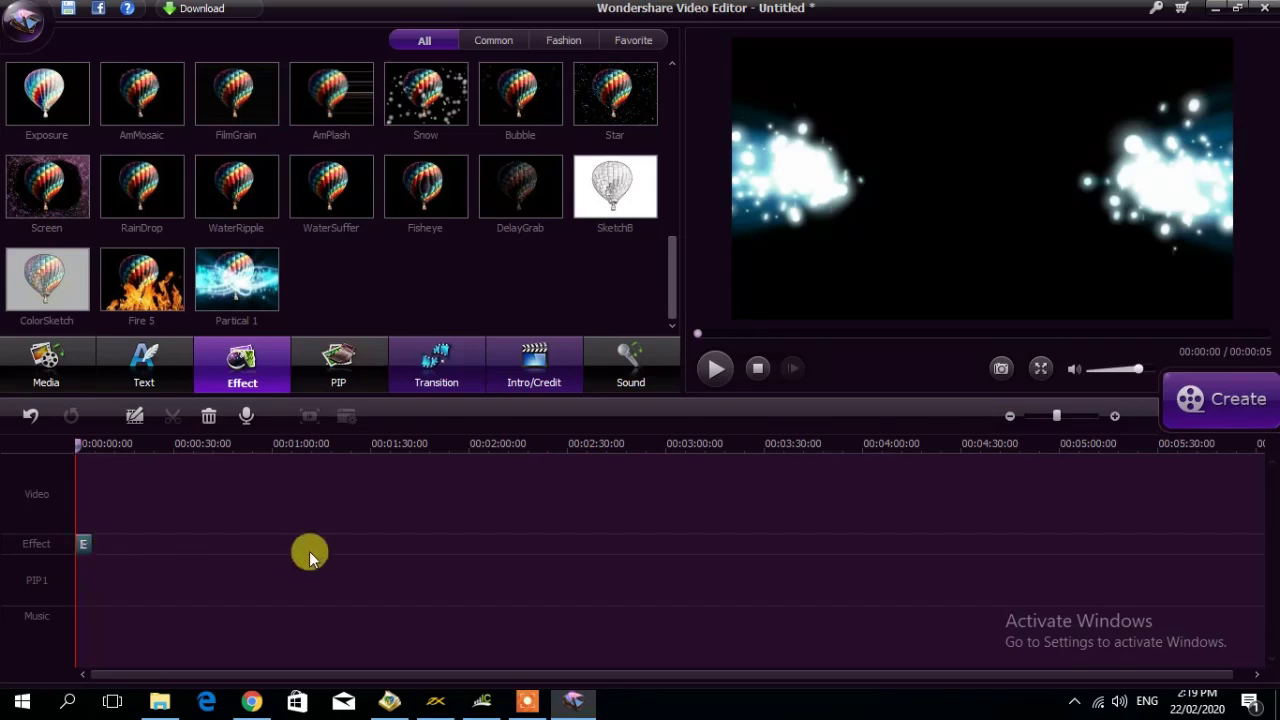
double_click(86, 548)
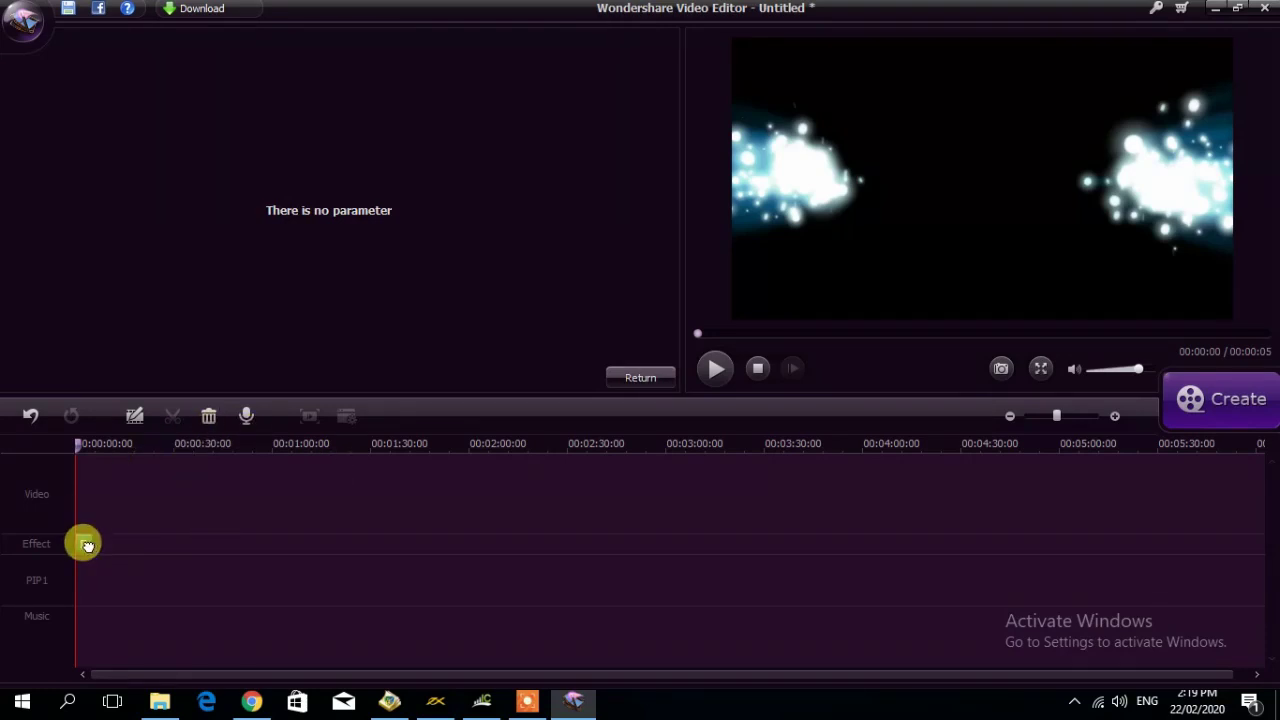
click(723, 370)
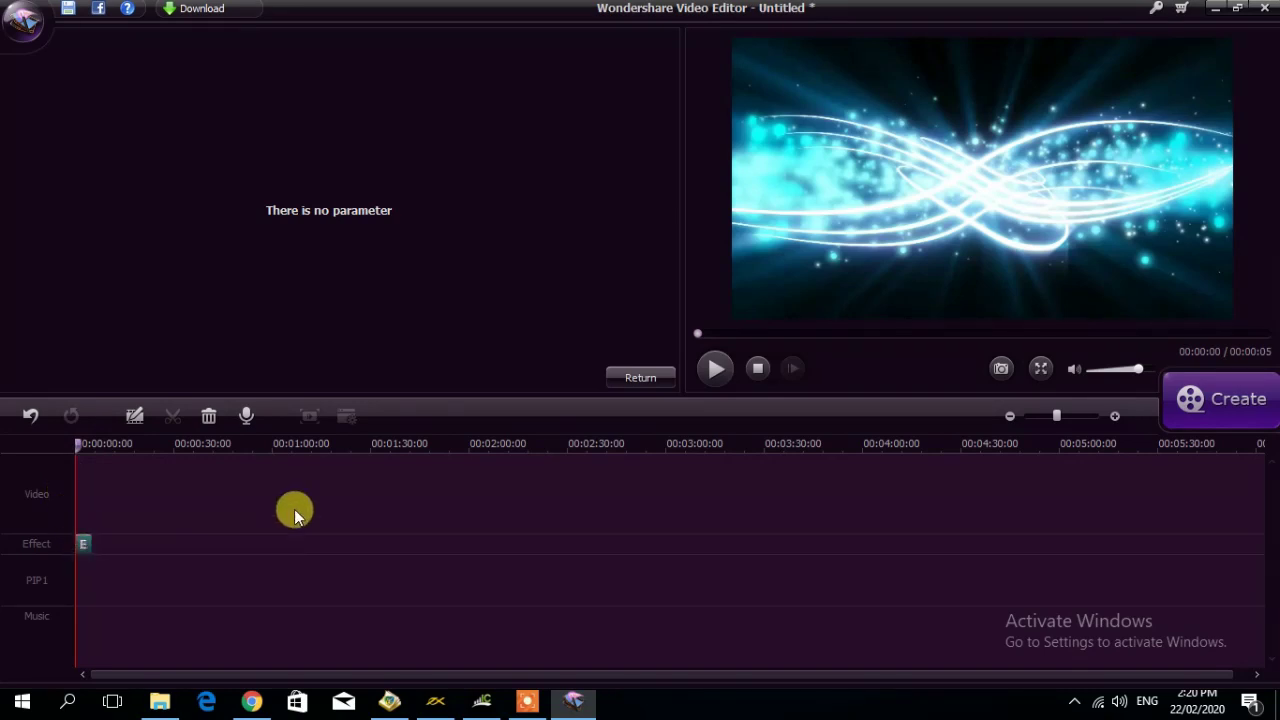
key(Delete)
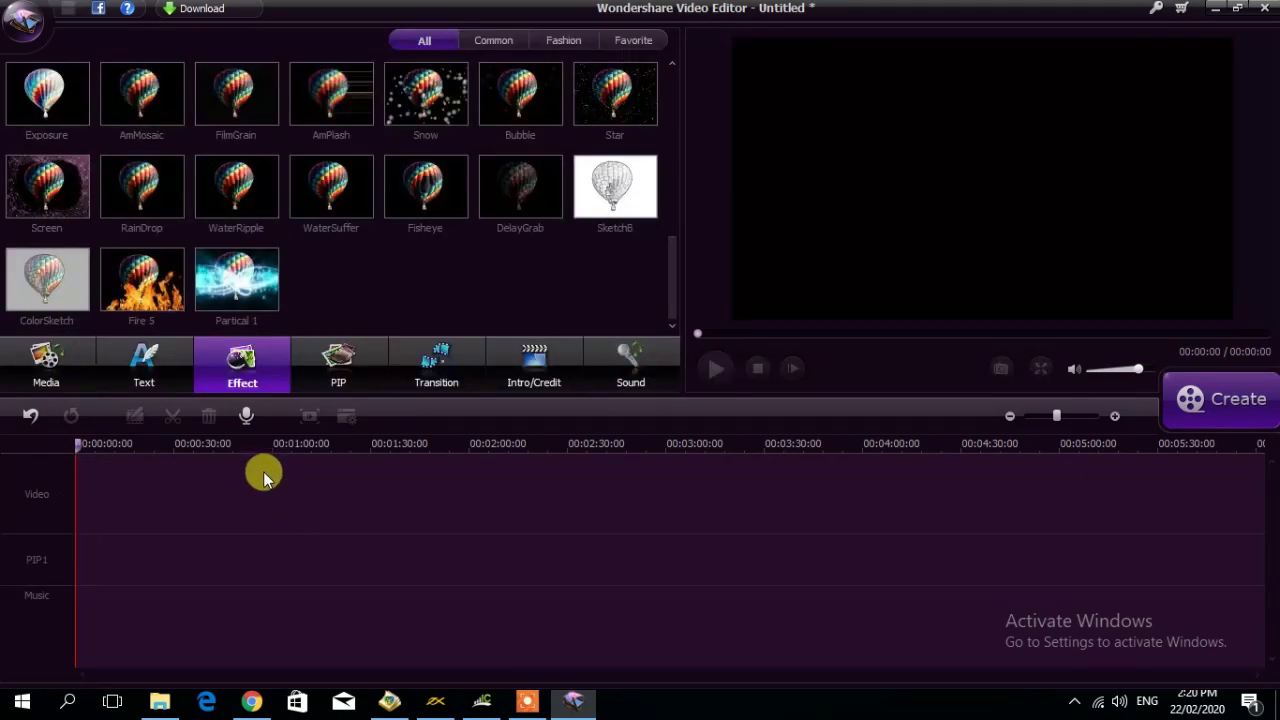
Preview the picture-in-picture items Frame16, Christmas13, Christmas16, Hair04, Face05, Text box, Love16 and Flower02.
click(338, 366)
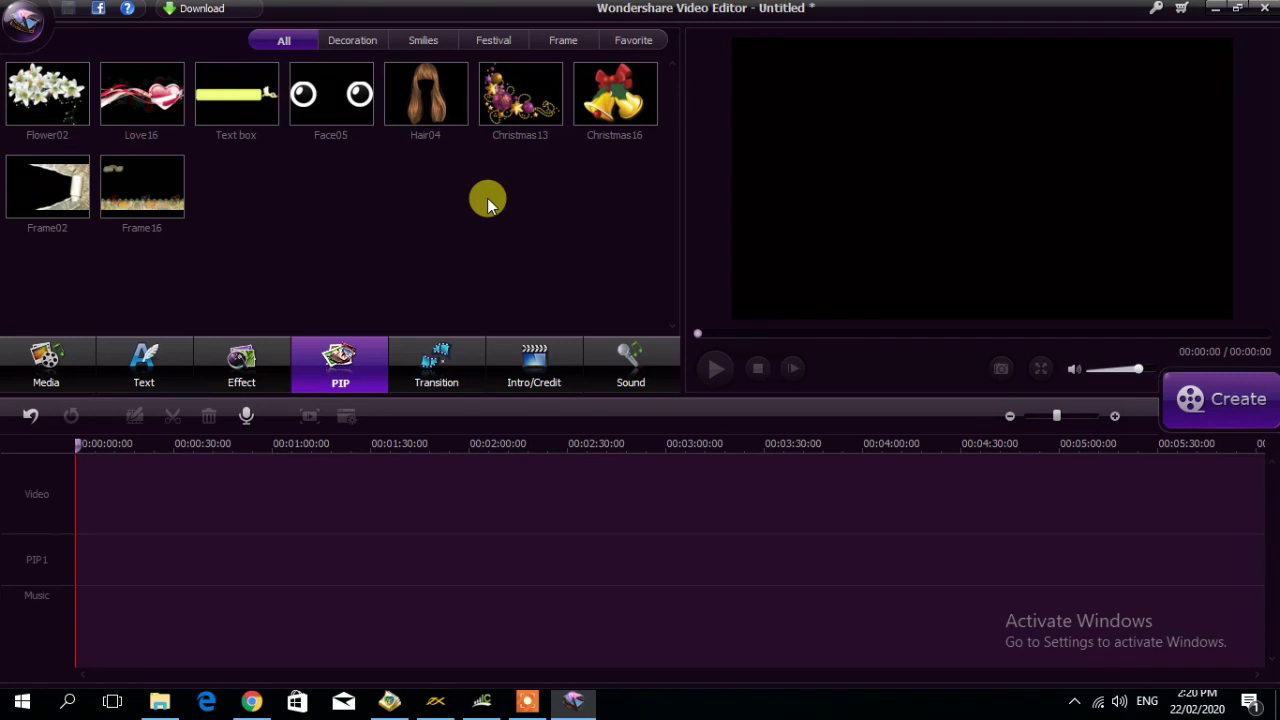
click(136, 192)
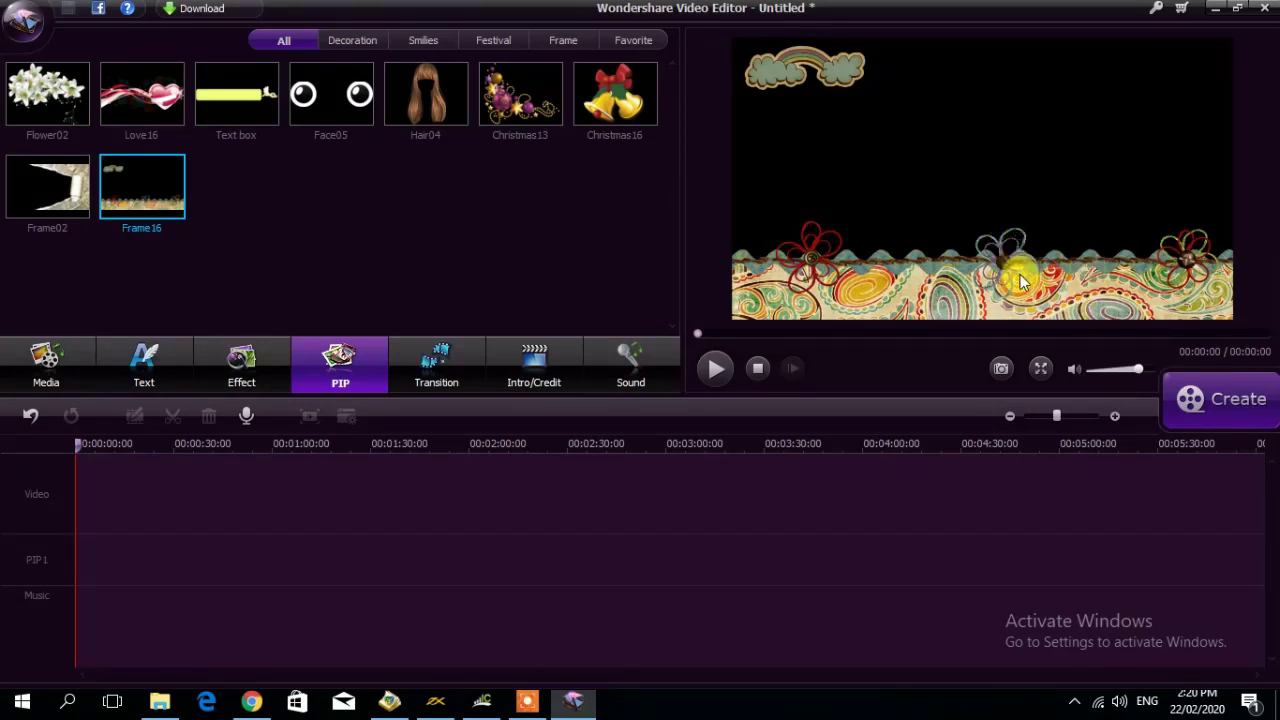
click(513, 97)
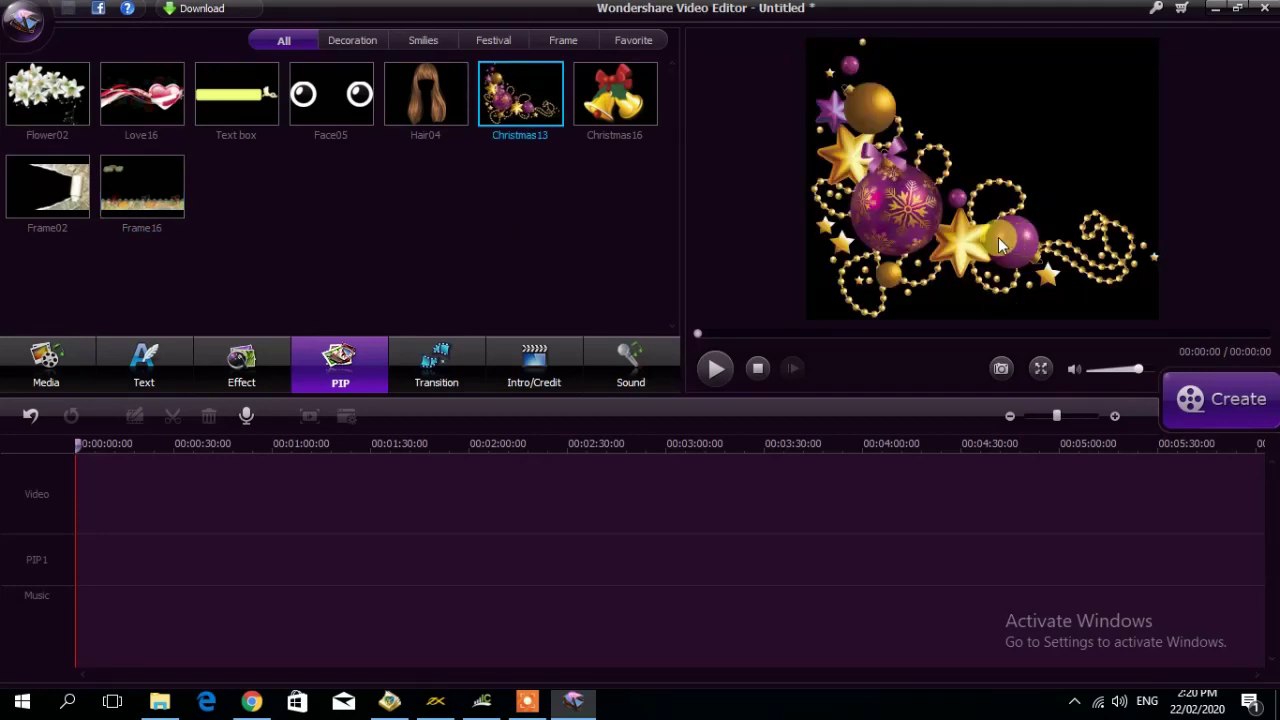
click(609, 94)
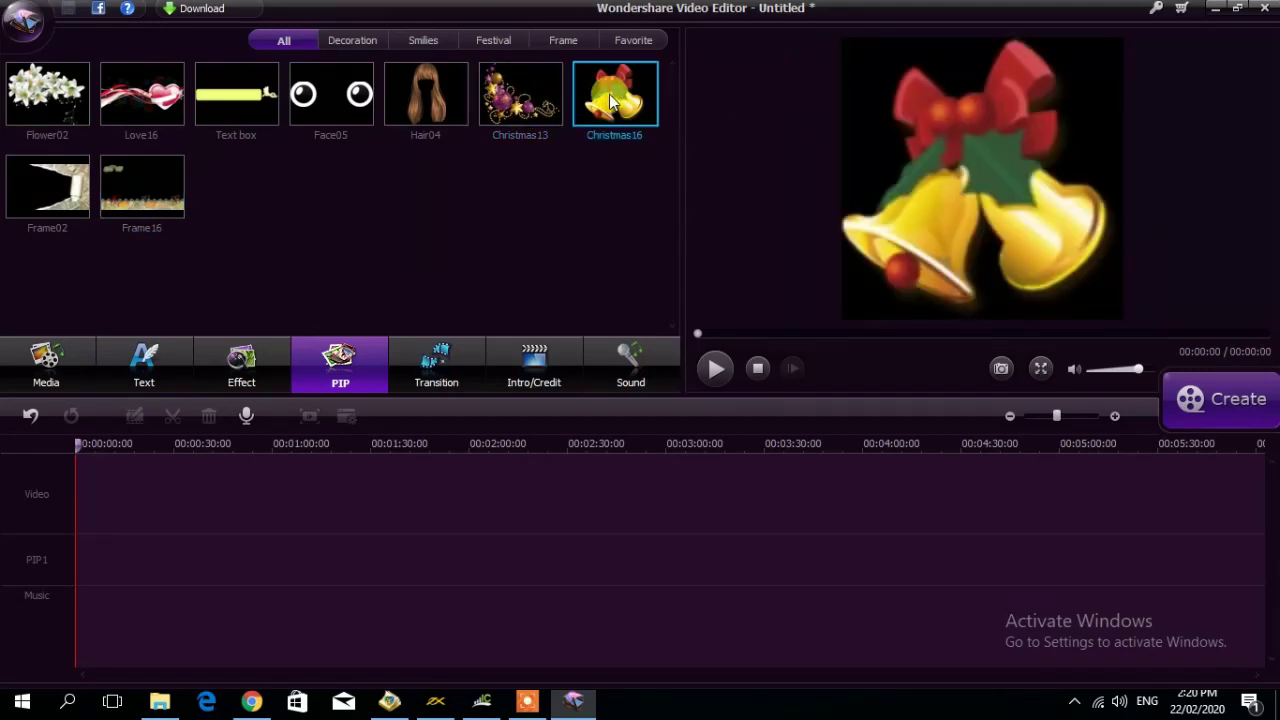
click(388, 85)
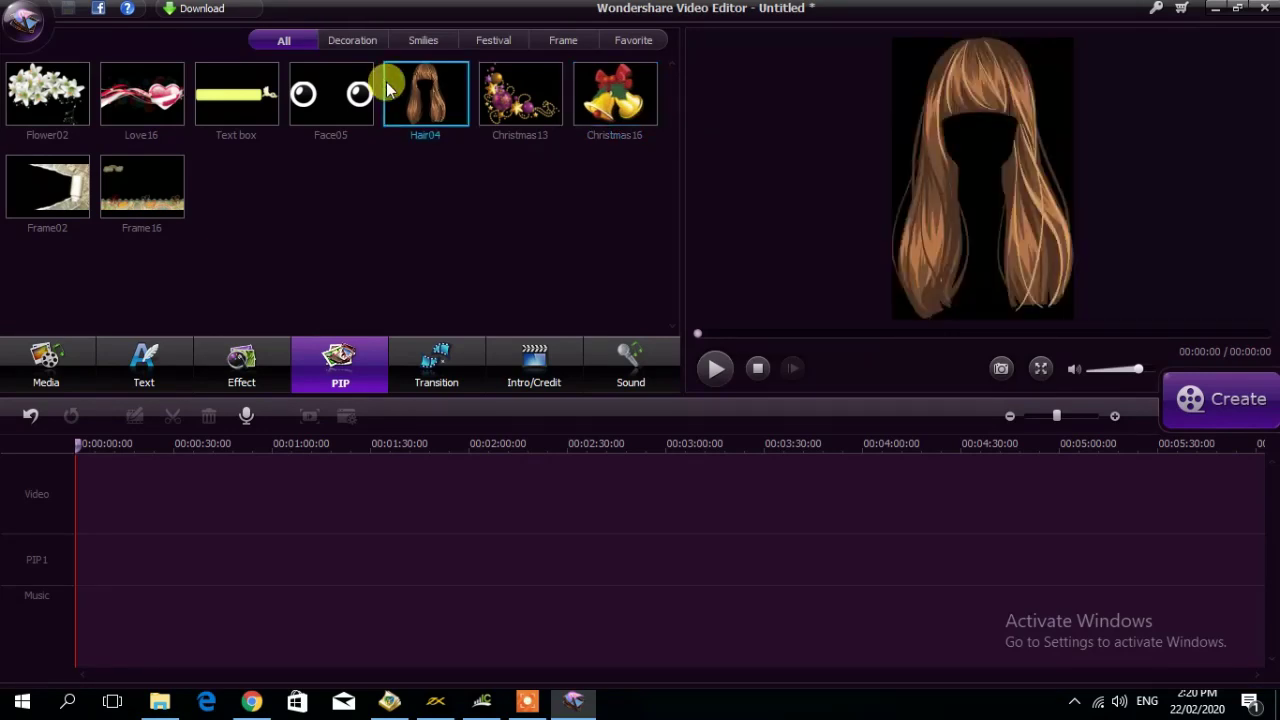
click(322, 95)
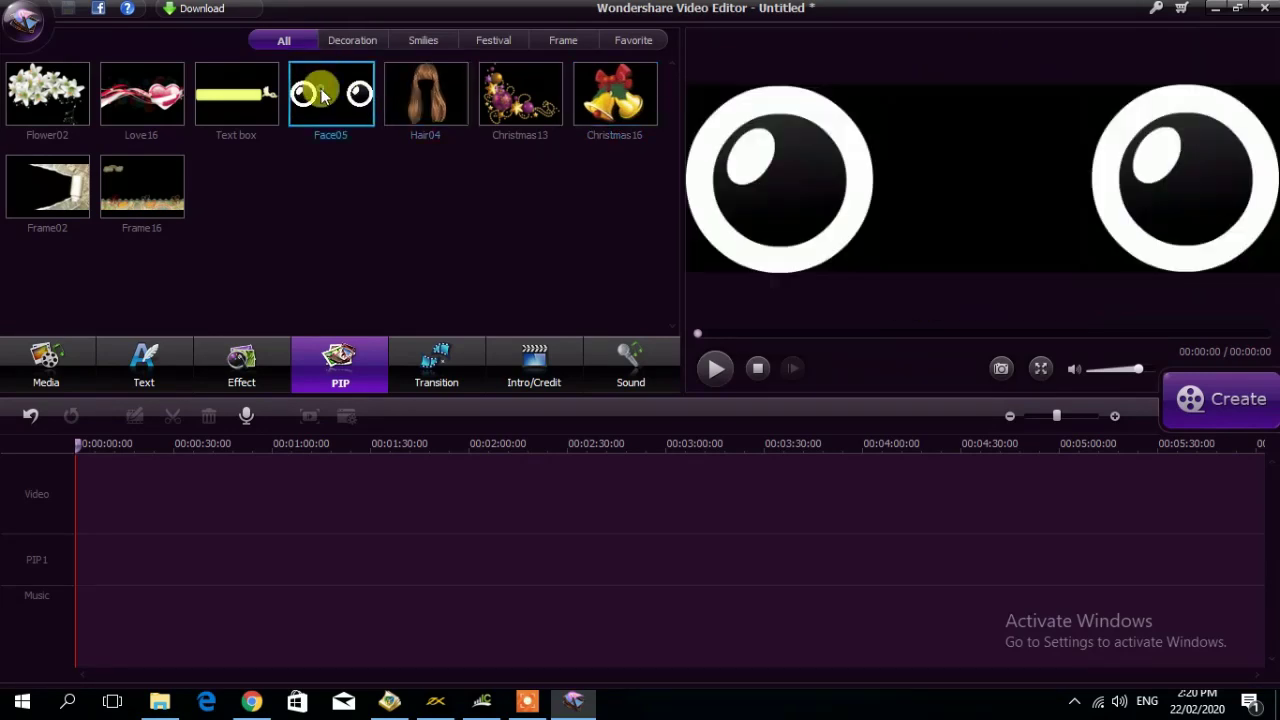
click(240, 97)
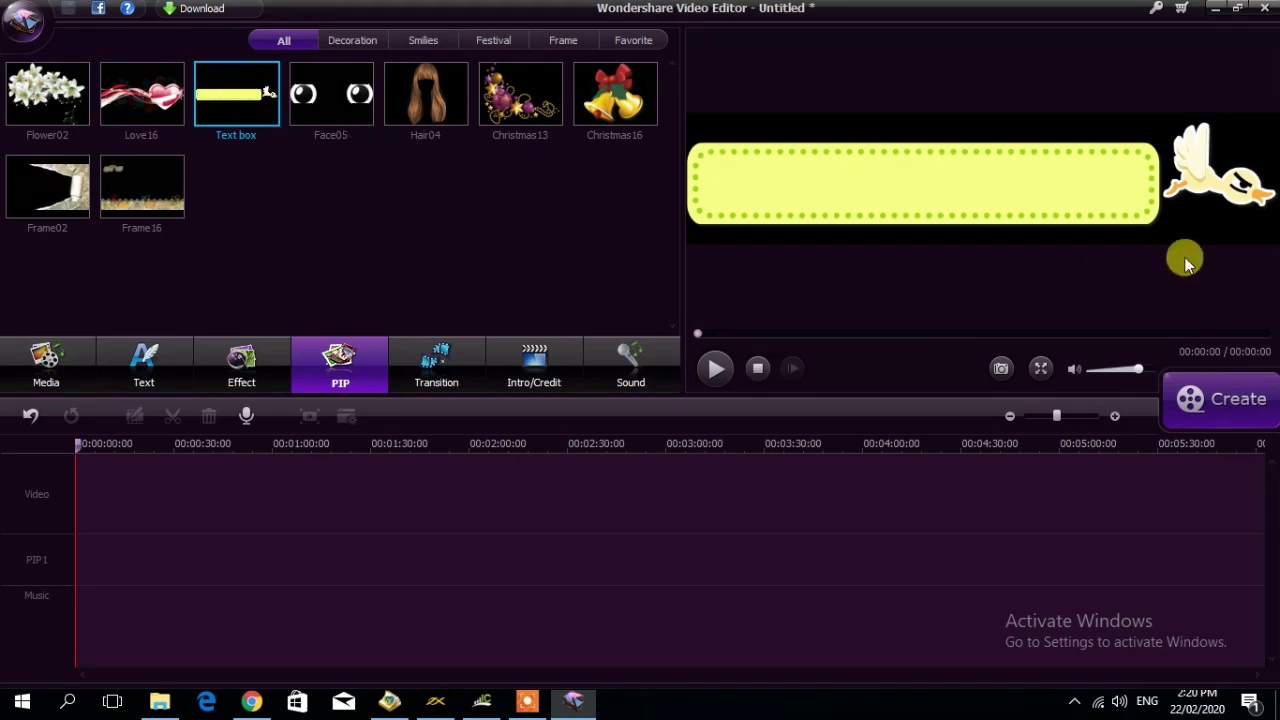
click(412, 113)
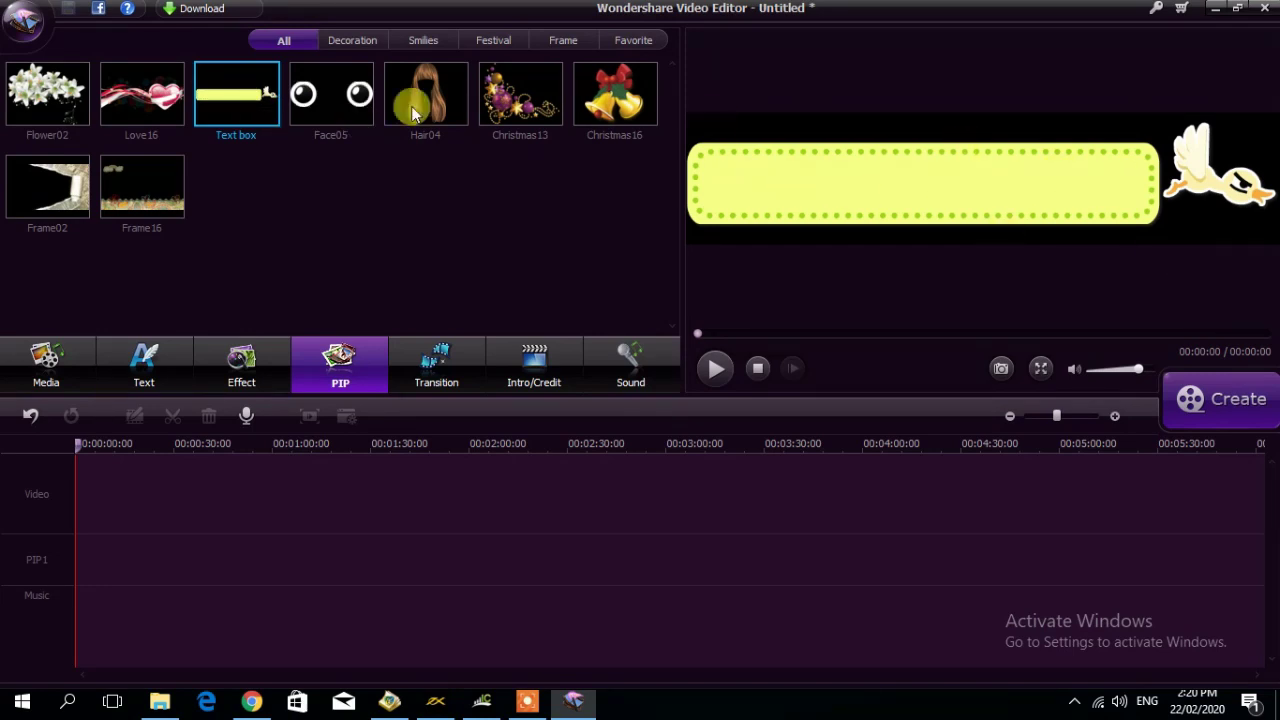
click(176, 100)
click(78, 98)
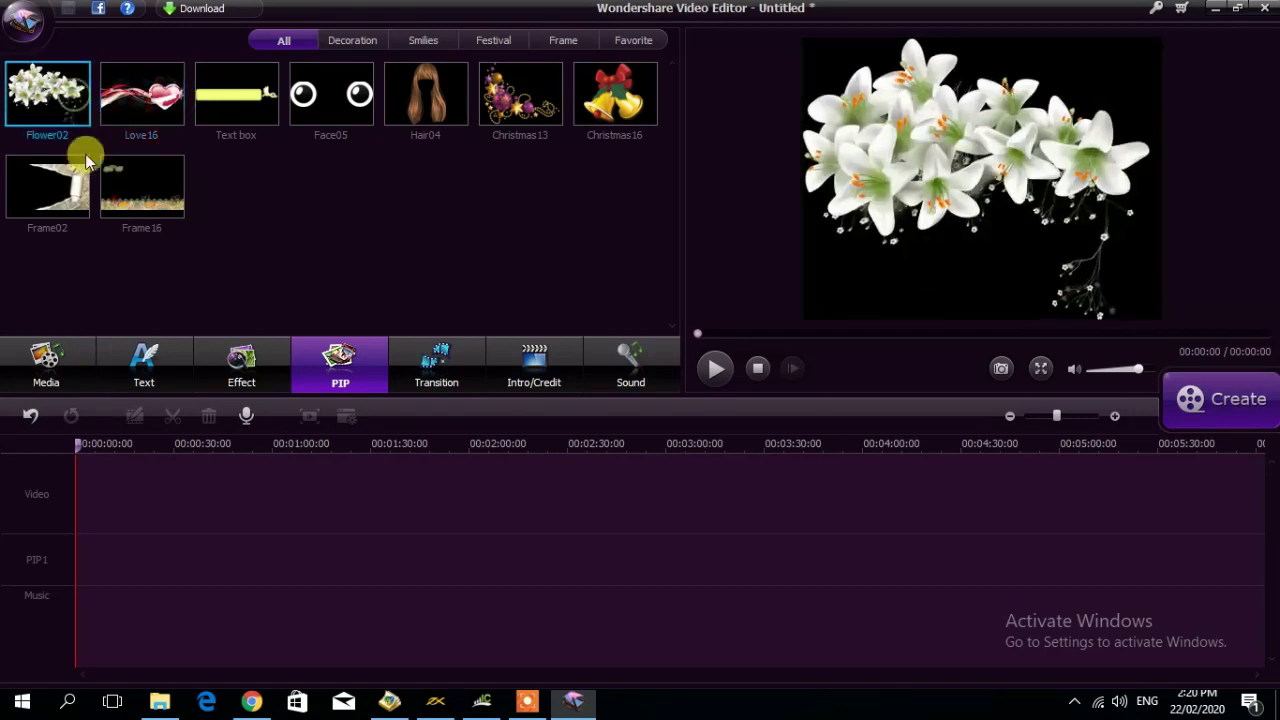
View the Flower02 picture-in-picture item in full screen and return to the normal preview.
click(1008, 170)
double_click(966, 140)
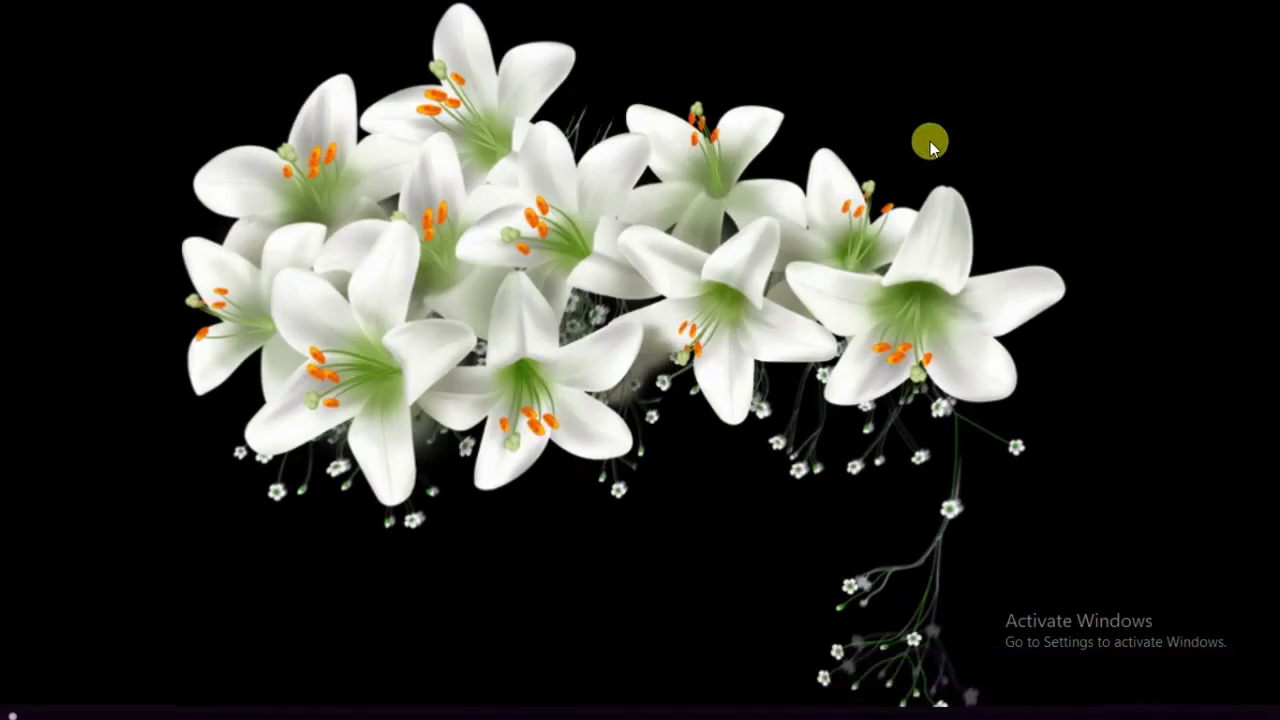
double_click(749, 249)
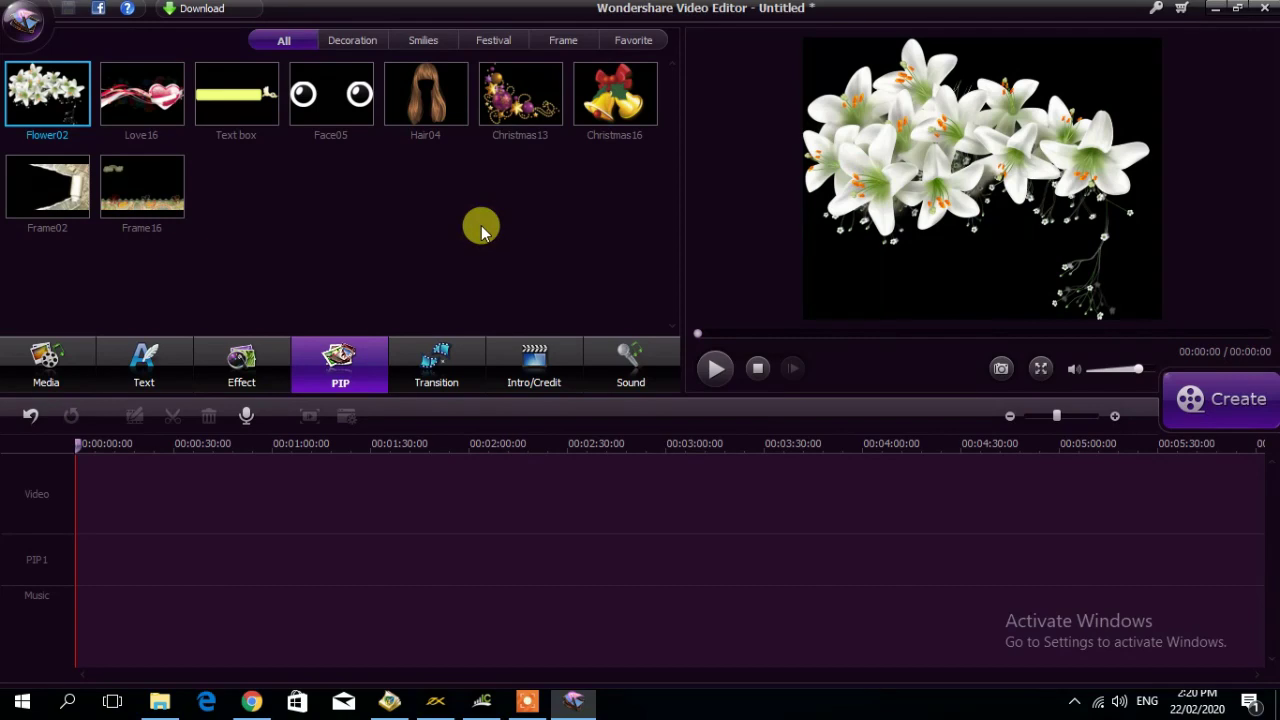
Open the transition library and preview the second Diamond_zoom transition, Cross_merge and Grid_zoom_out.
click(438, 384)
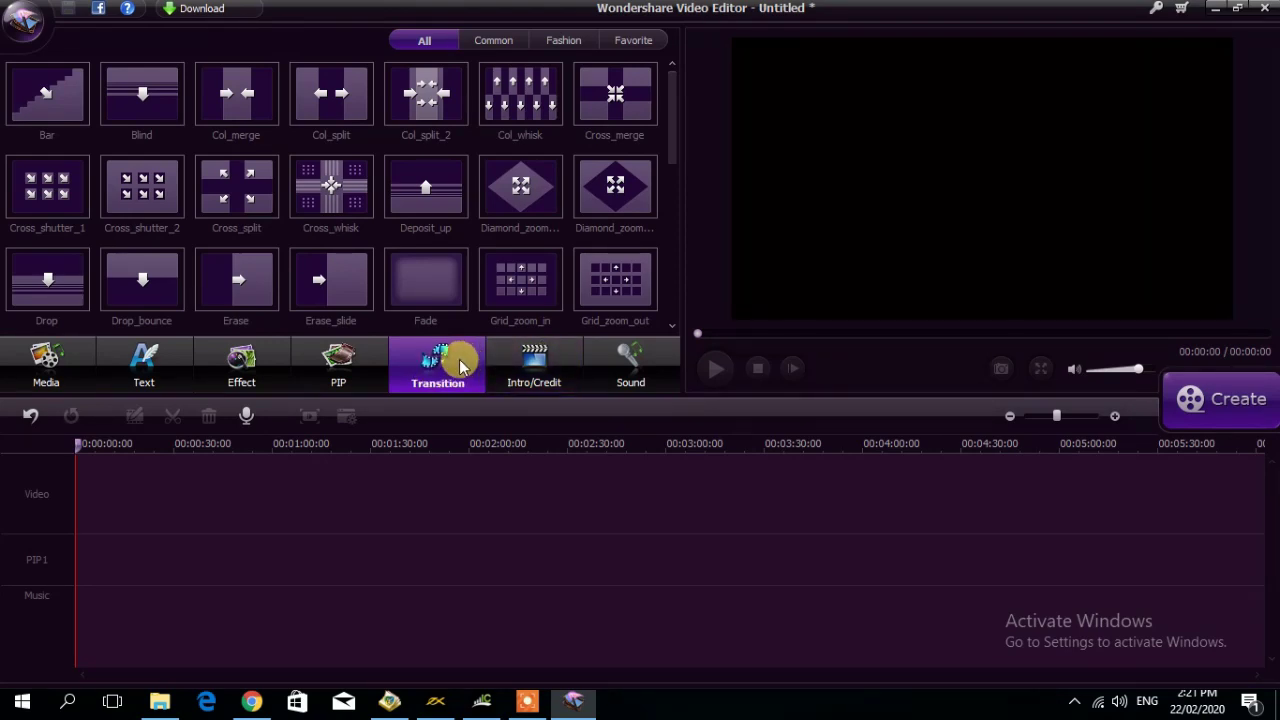
click(630, 189)
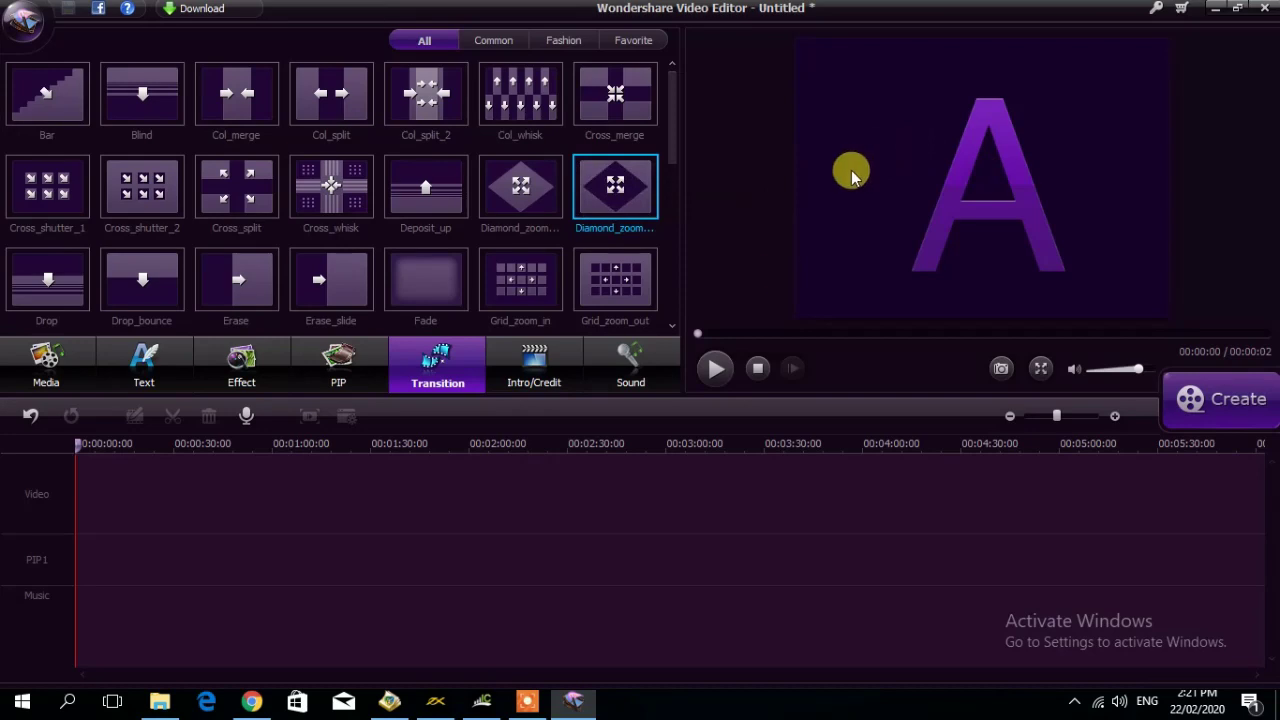
click(714, 368)
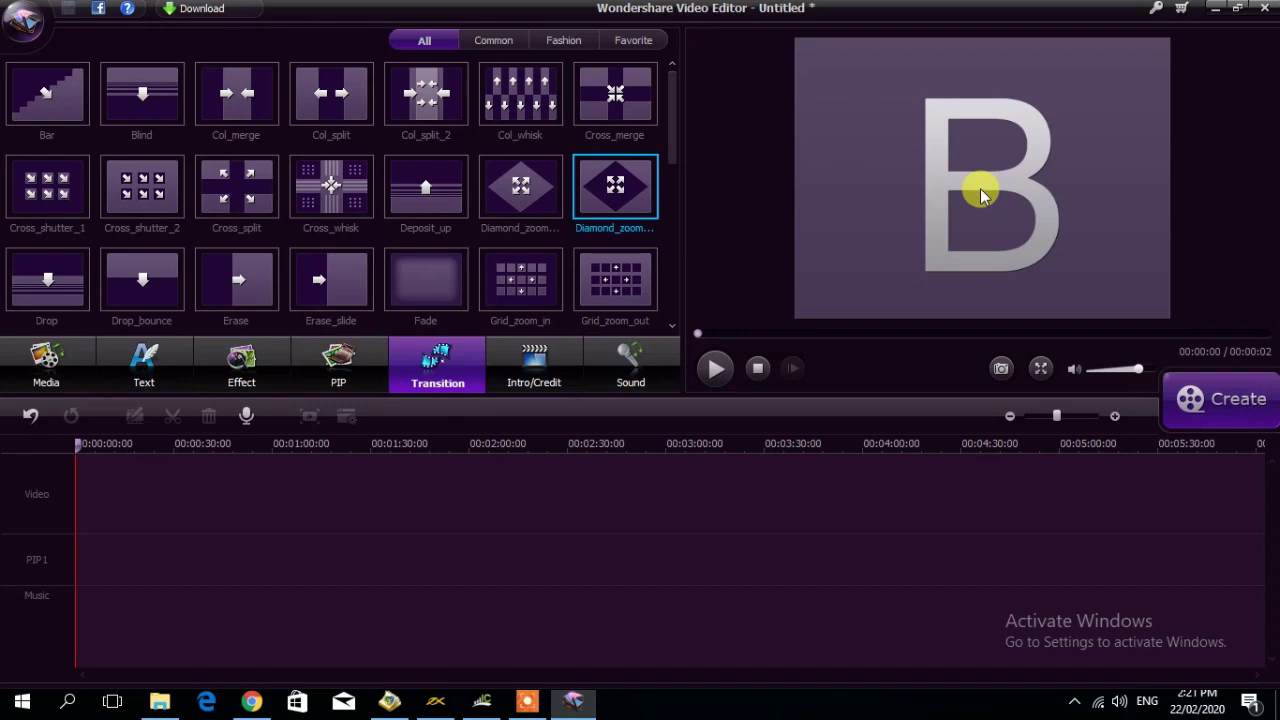
click(632, 80)
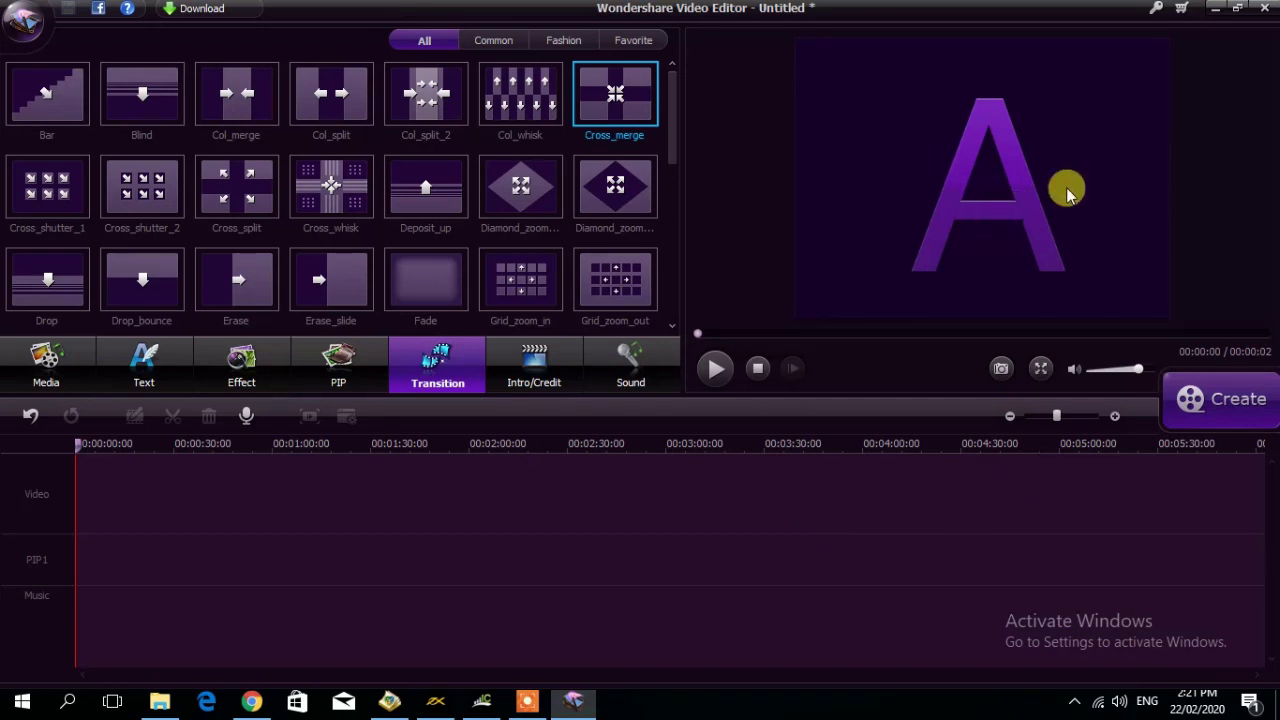
click(585, 298)
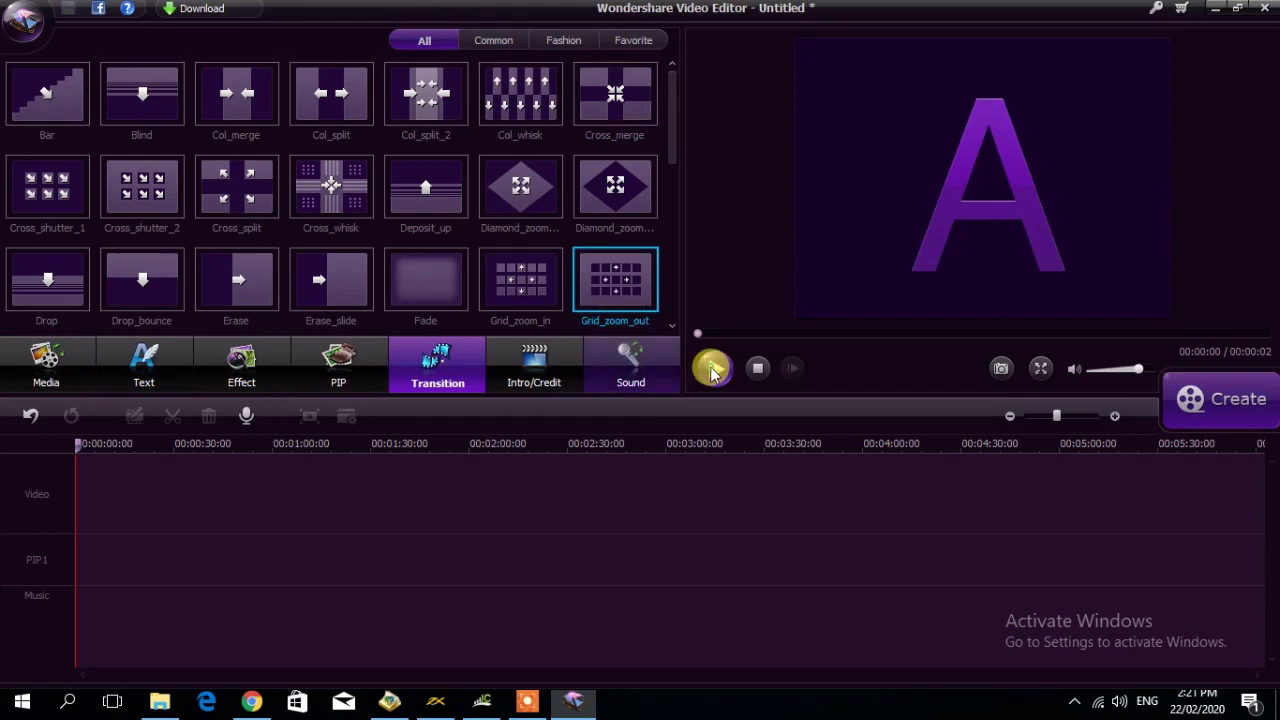
Find the Floating Arrow and Happy Heart transitions at the end of the transition library and preview them.
click(674, 78)
drag(674, 105, 674, 297)
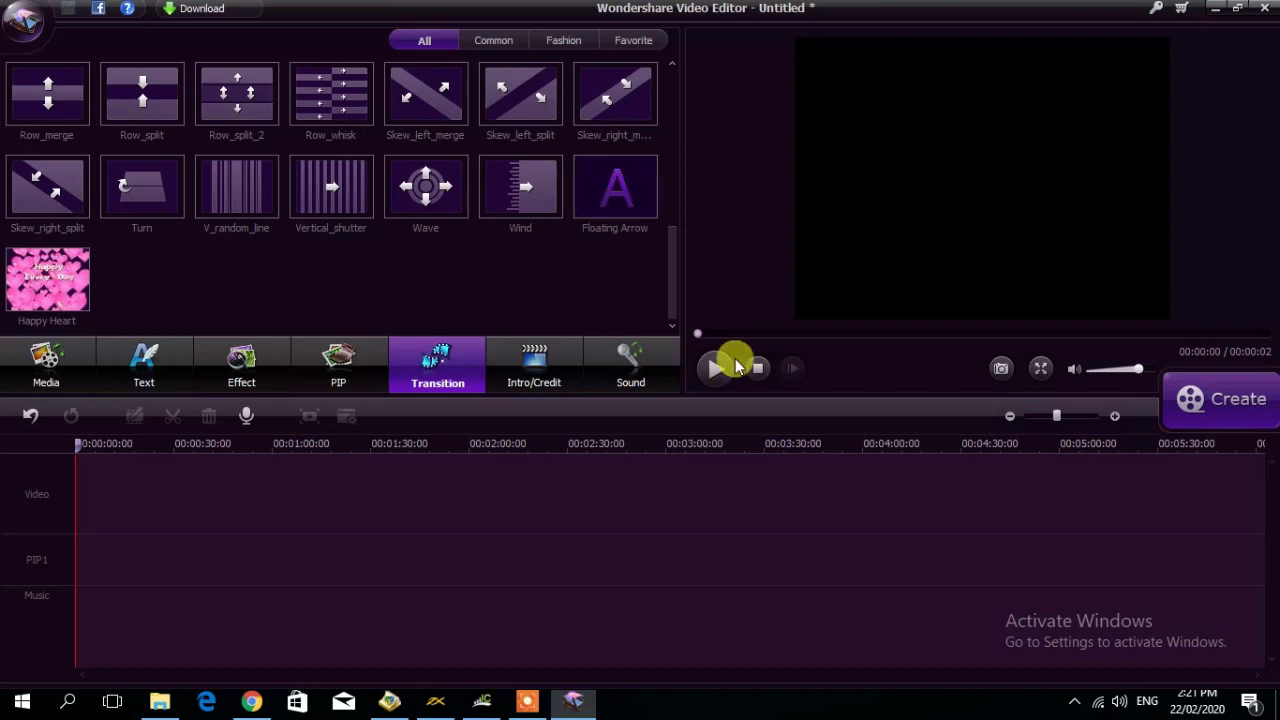
click(712, 370)
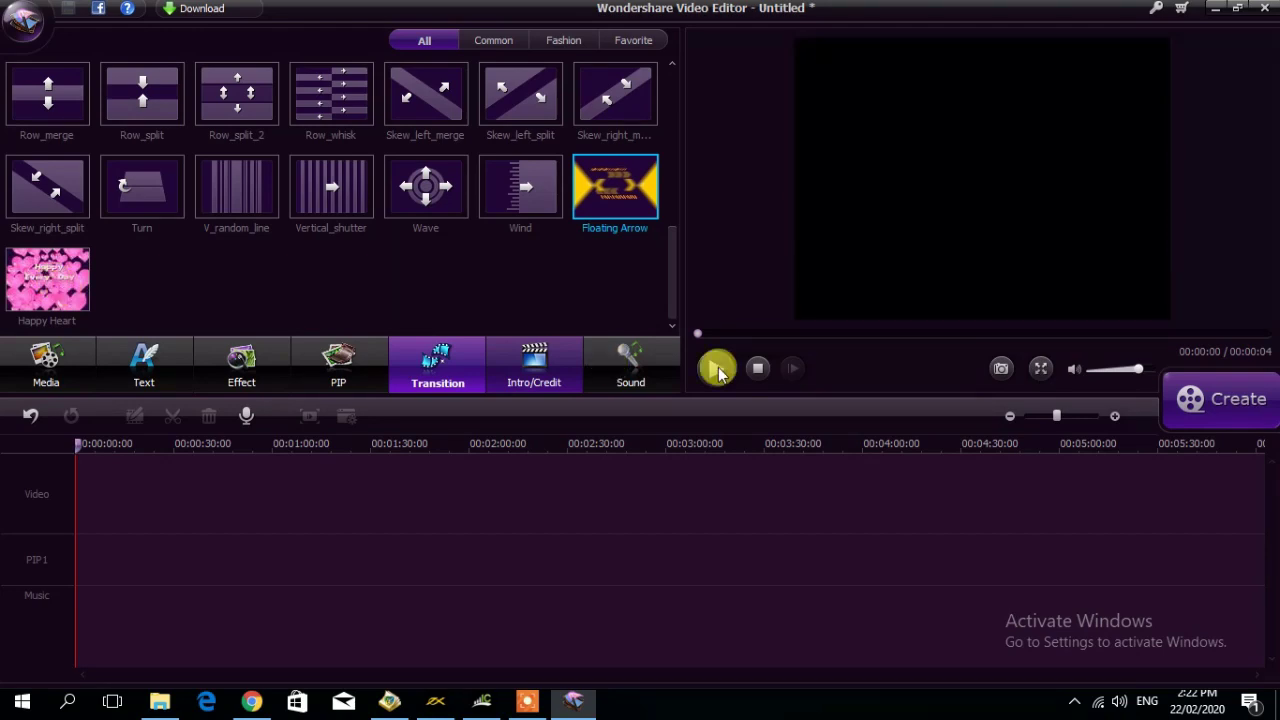
click(717, 369)
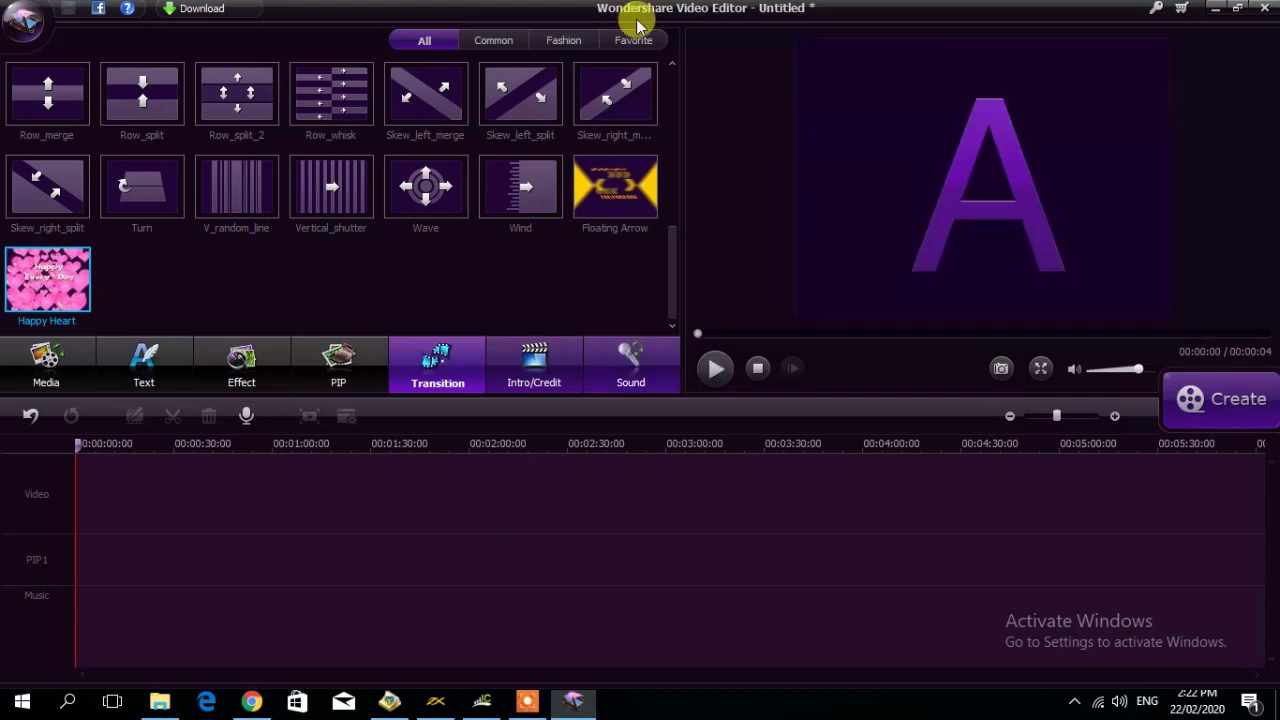
Open the intro and credit library and play the previews of Star 1 and Bright.
click(528, 378)
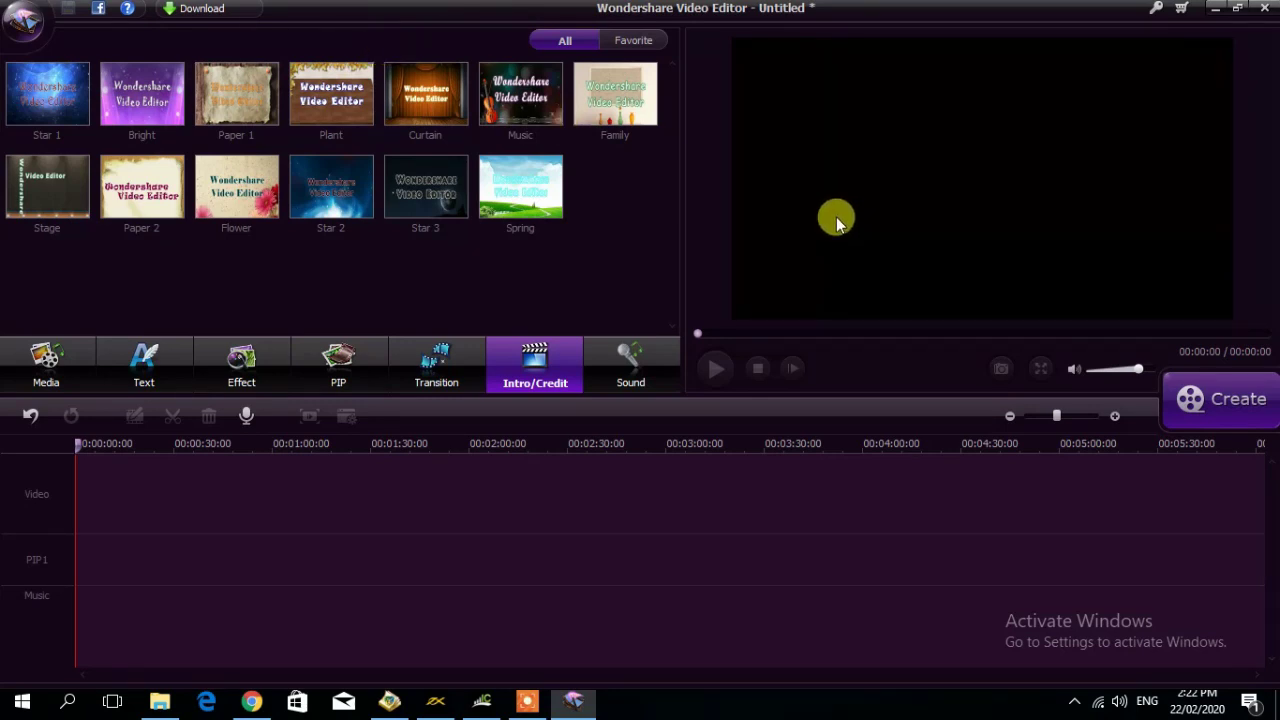
click(55, 94)
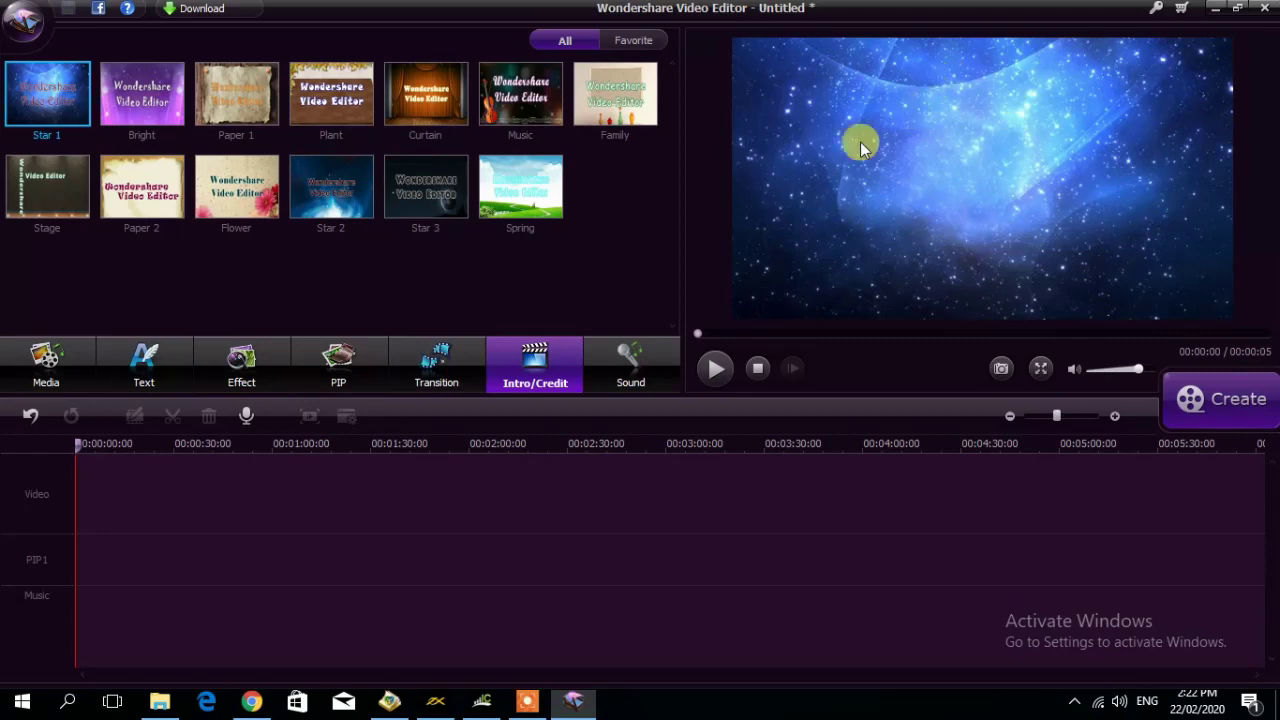
click(715, 368)
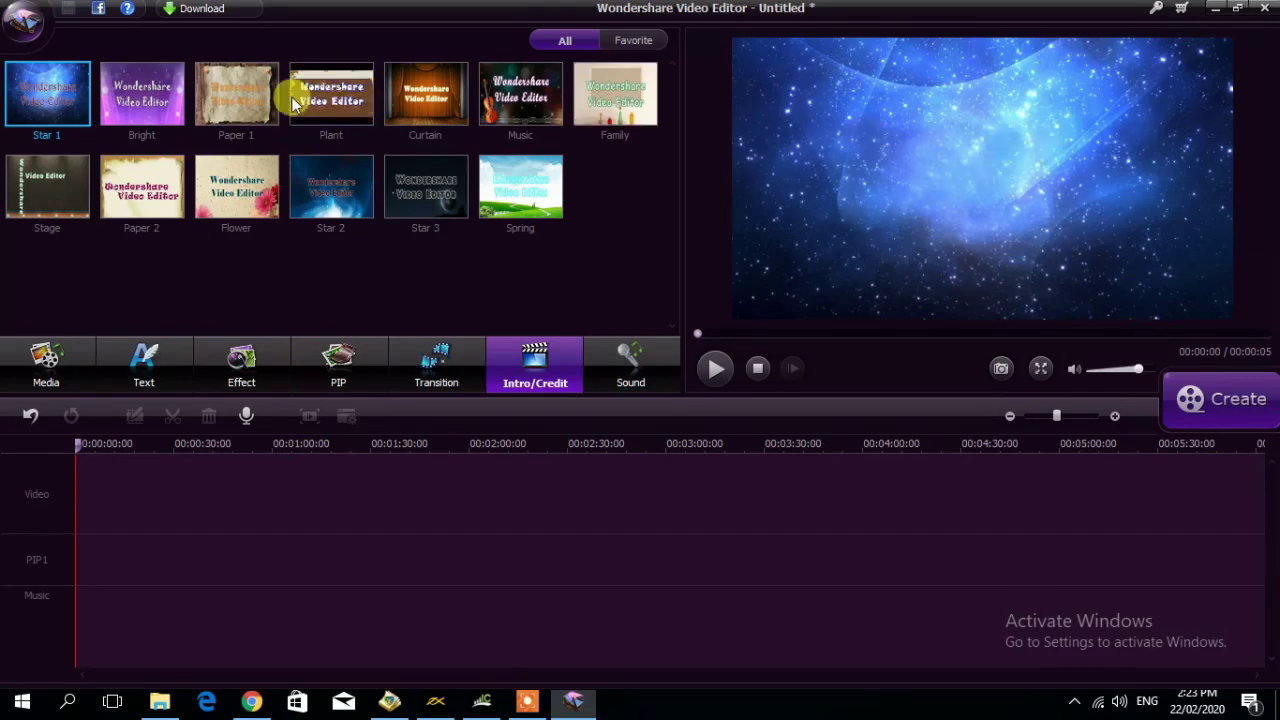
click(150, 95)
click(712, 367)
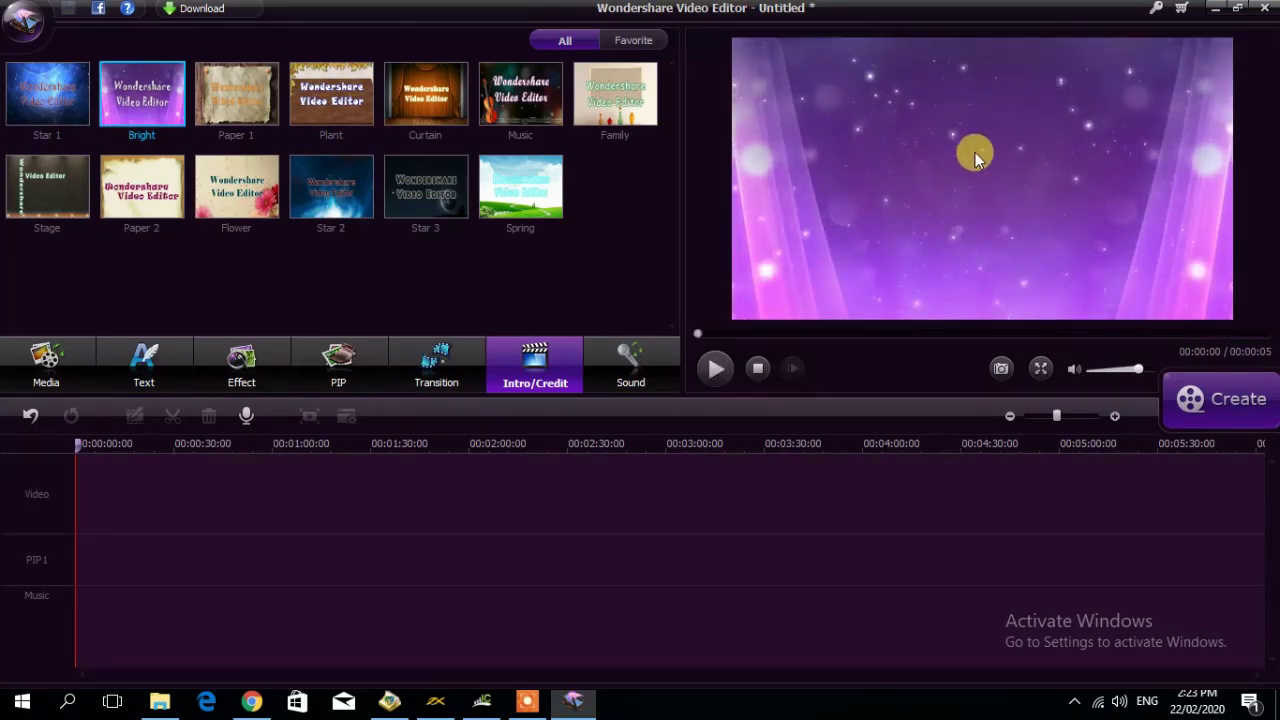
Add the Bright intro at the start of the video track and open its background clip's photo settings.
drag(141, 93, 105, 480)
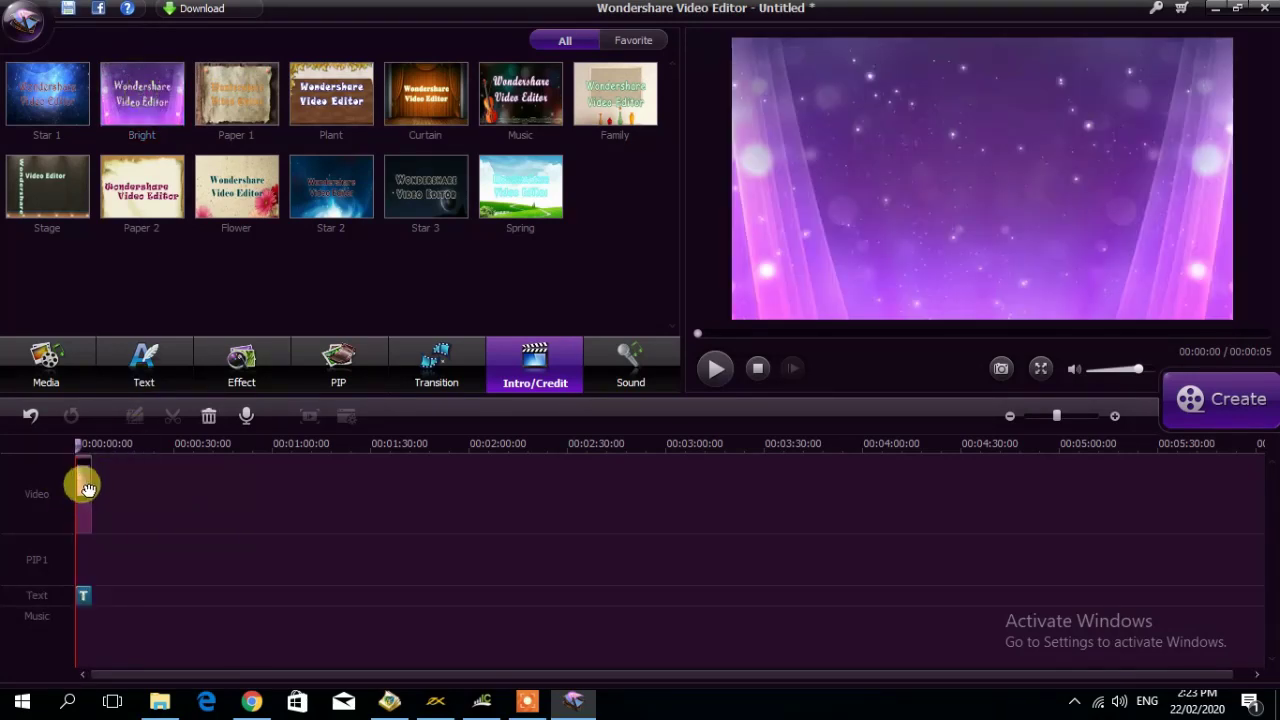
double_click(83, 486)
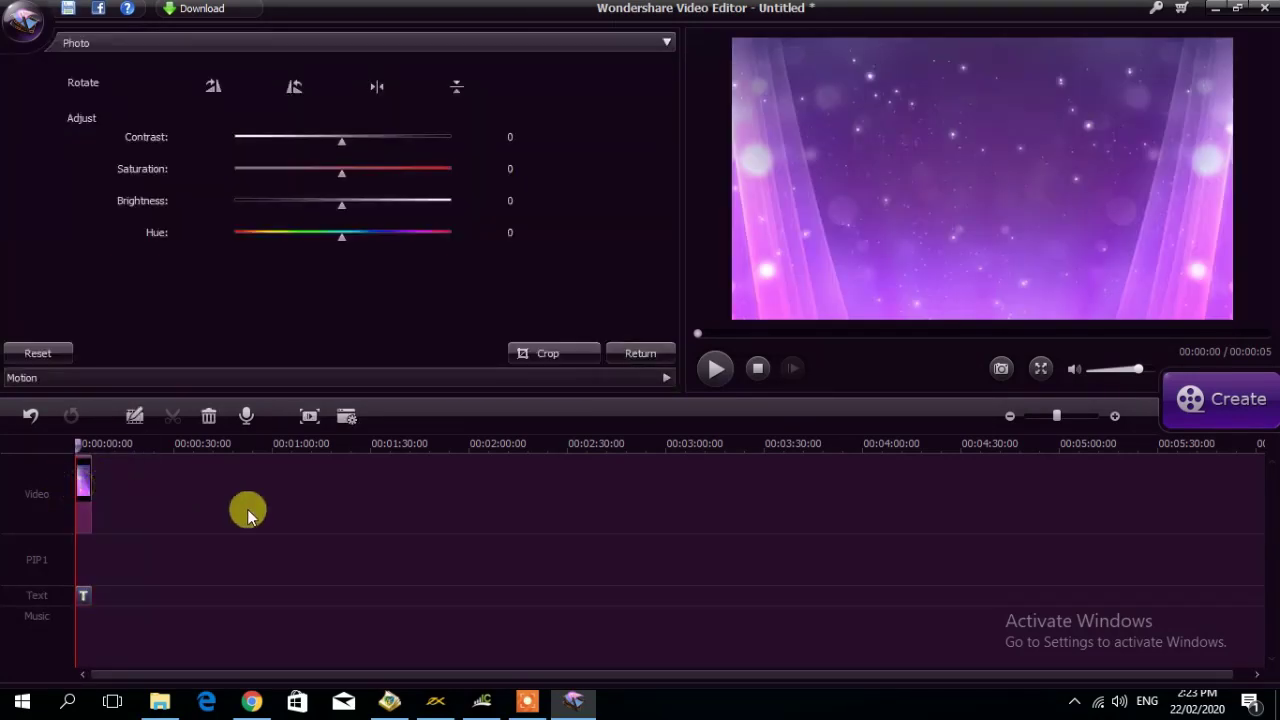
Open the intro's title text for editing and move the title slightly upward in the preview.
click(84, 593)
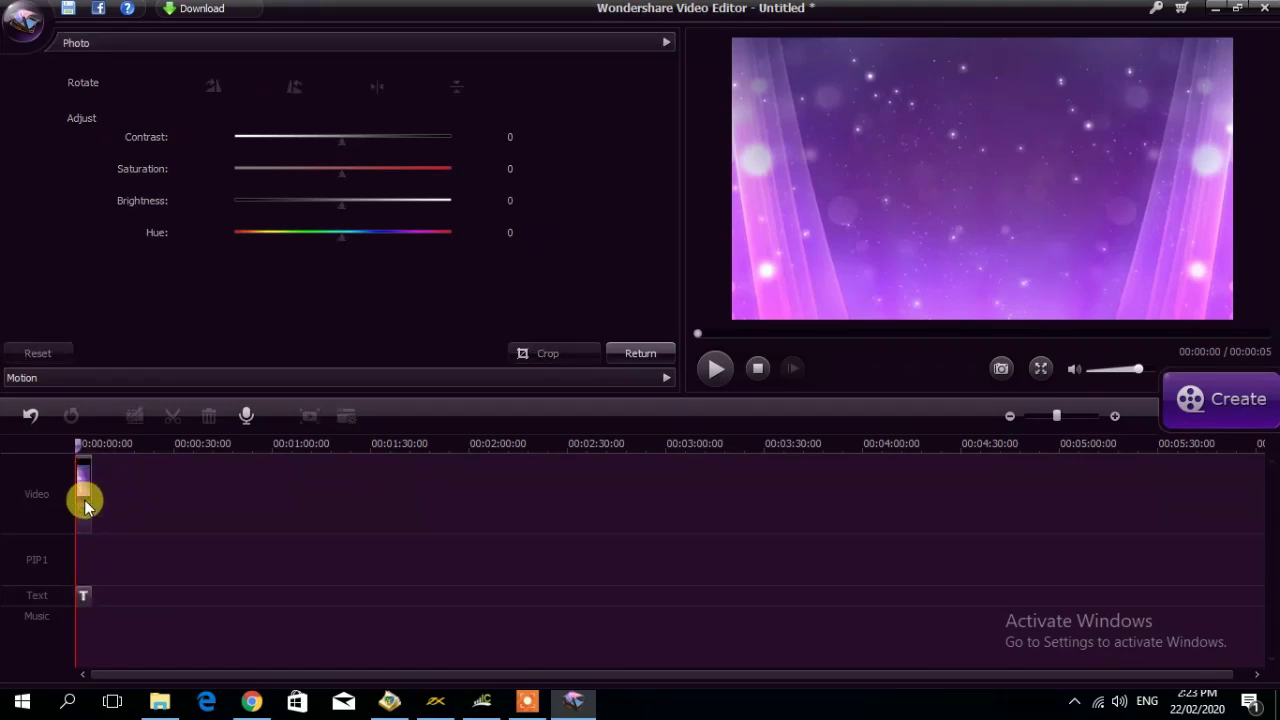
double_click(81, 593)
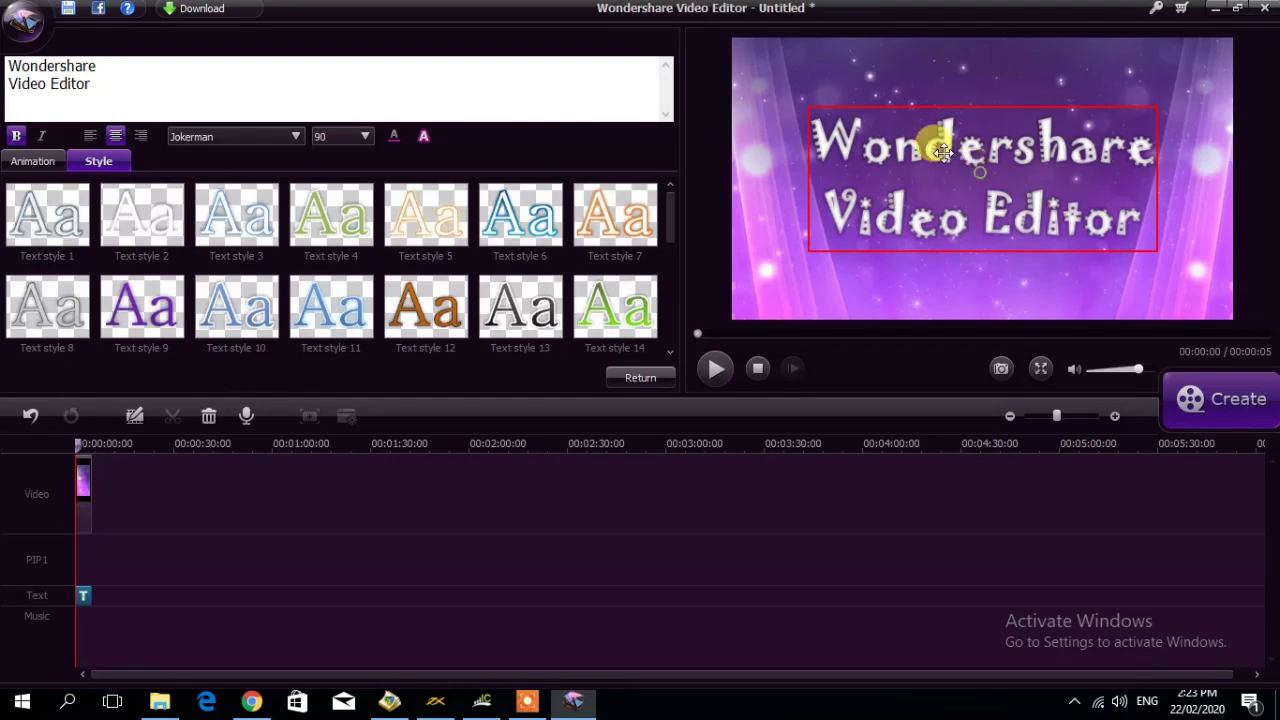
drag(960, 155, 894, 114)
drag(1048, 126, 965, 134)
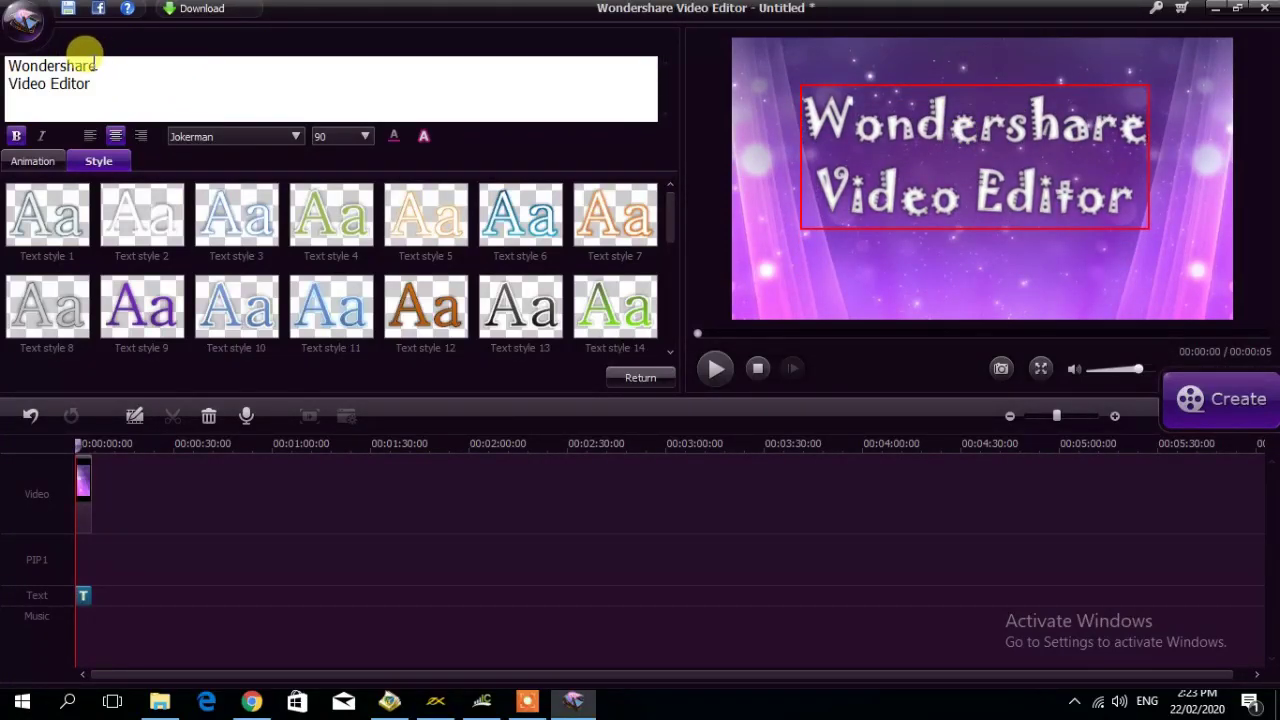
Replace the intro title with "MQL4 PROGRAM", move it towards the middle of the frame and play the preview.
drag(10, 62, 111, 84)
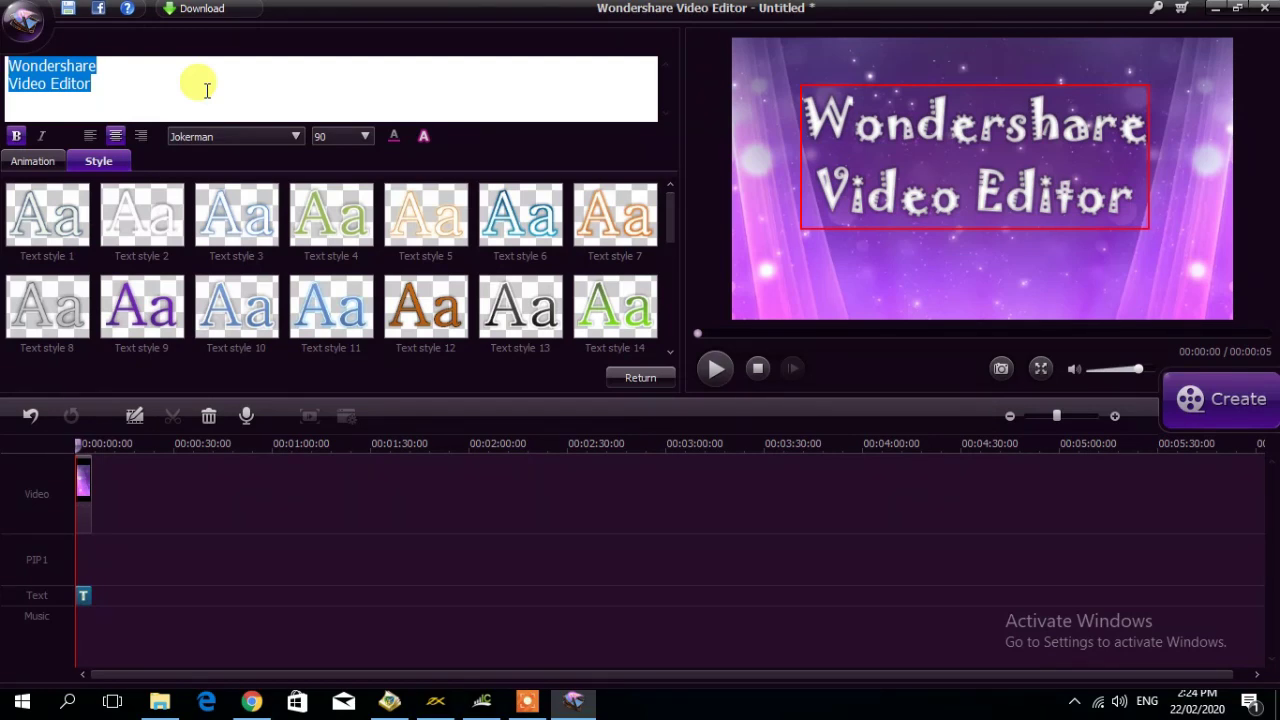
text(MQ)
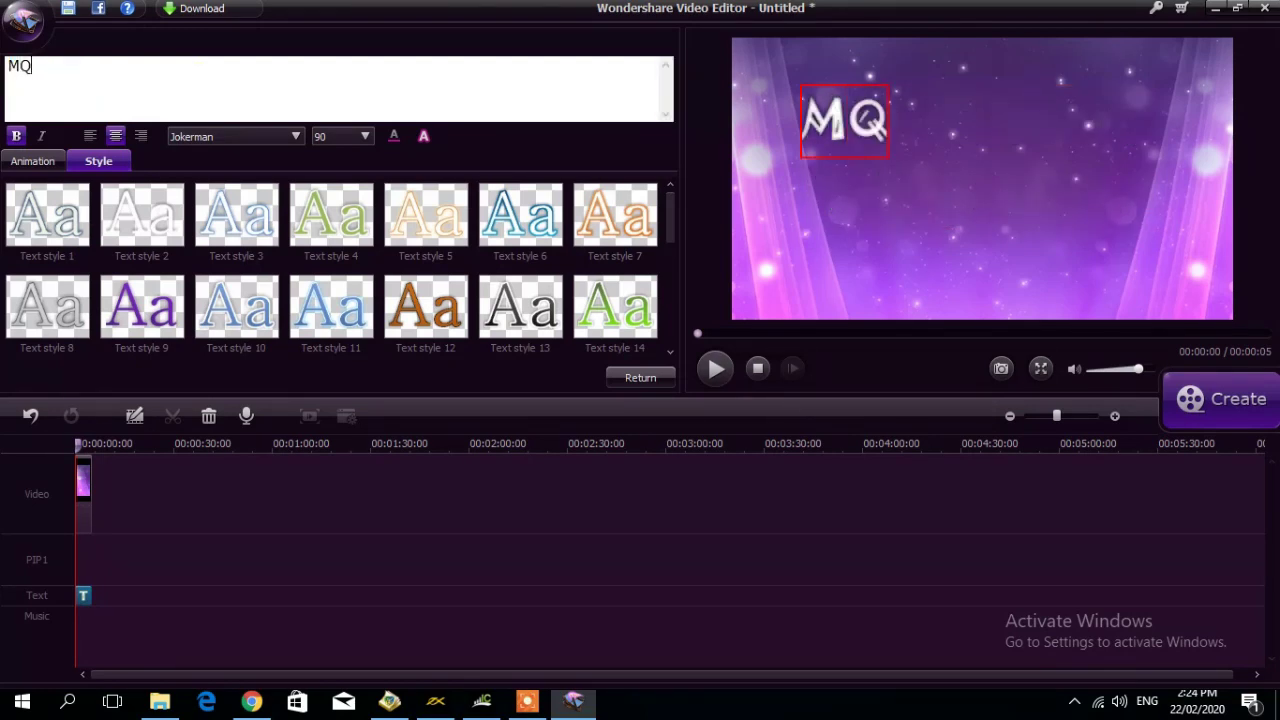
text(L4 )
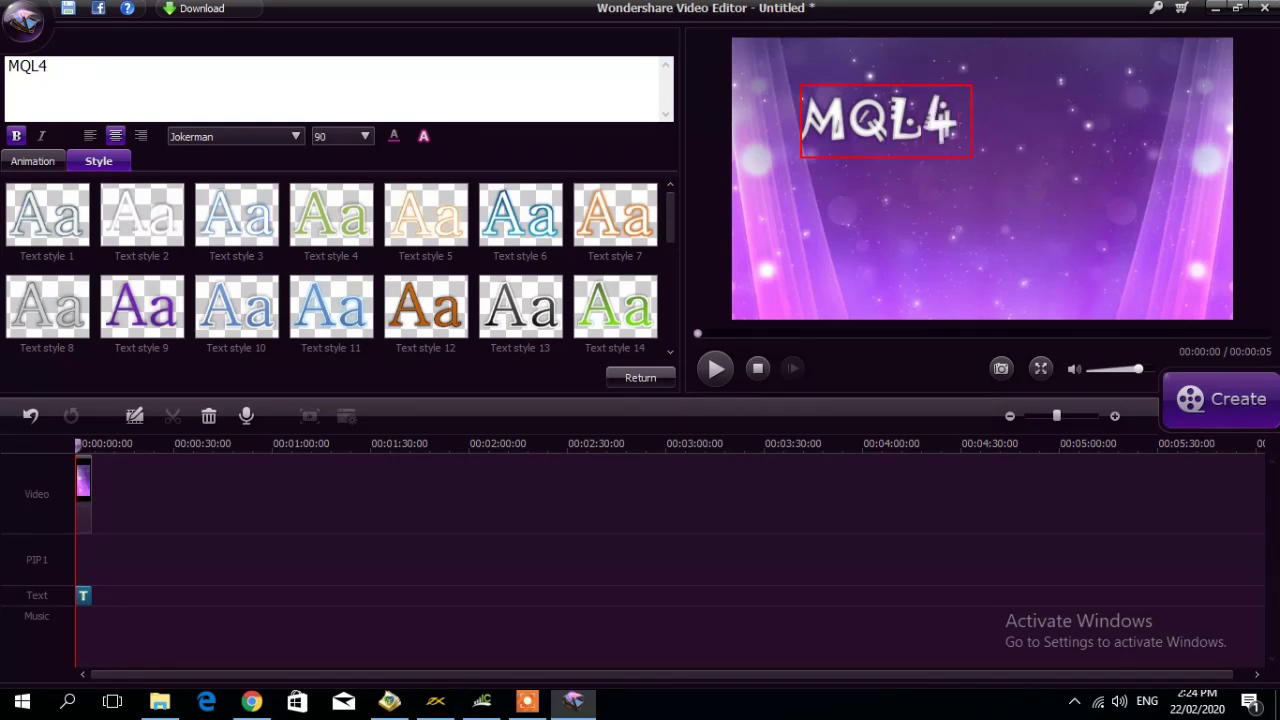
text(PROG)
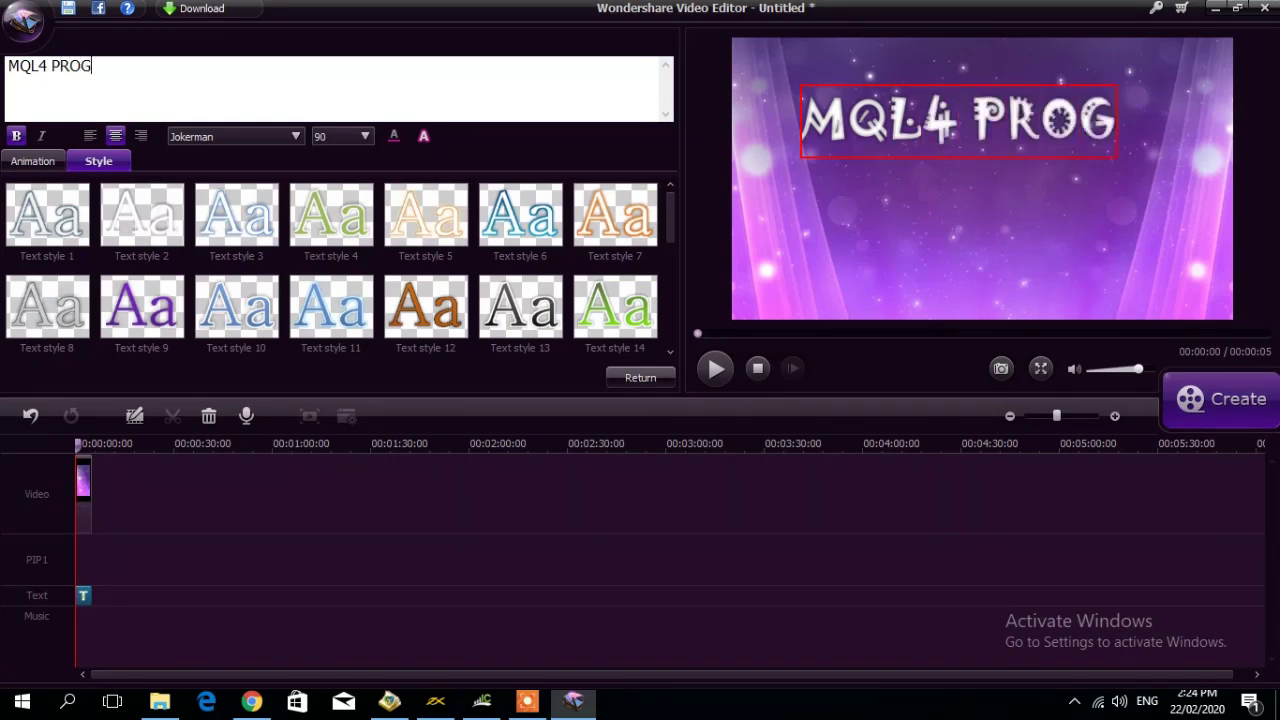
text(RA)
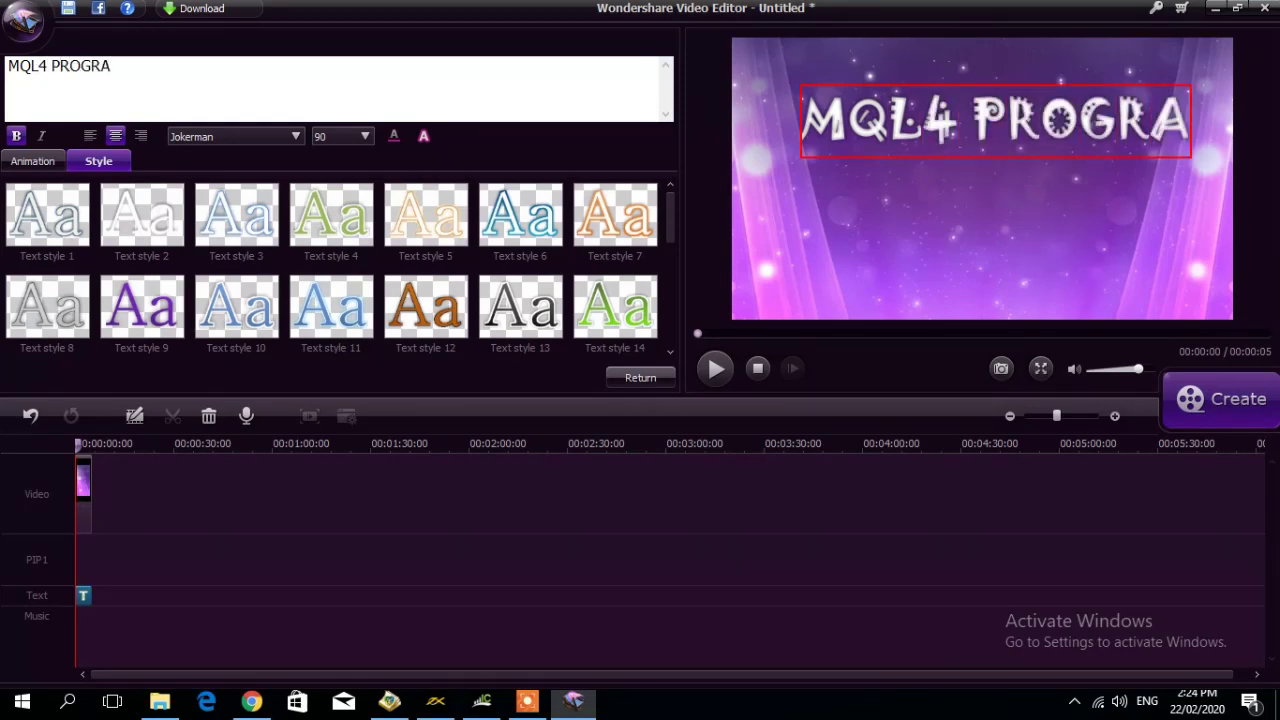
text(M)
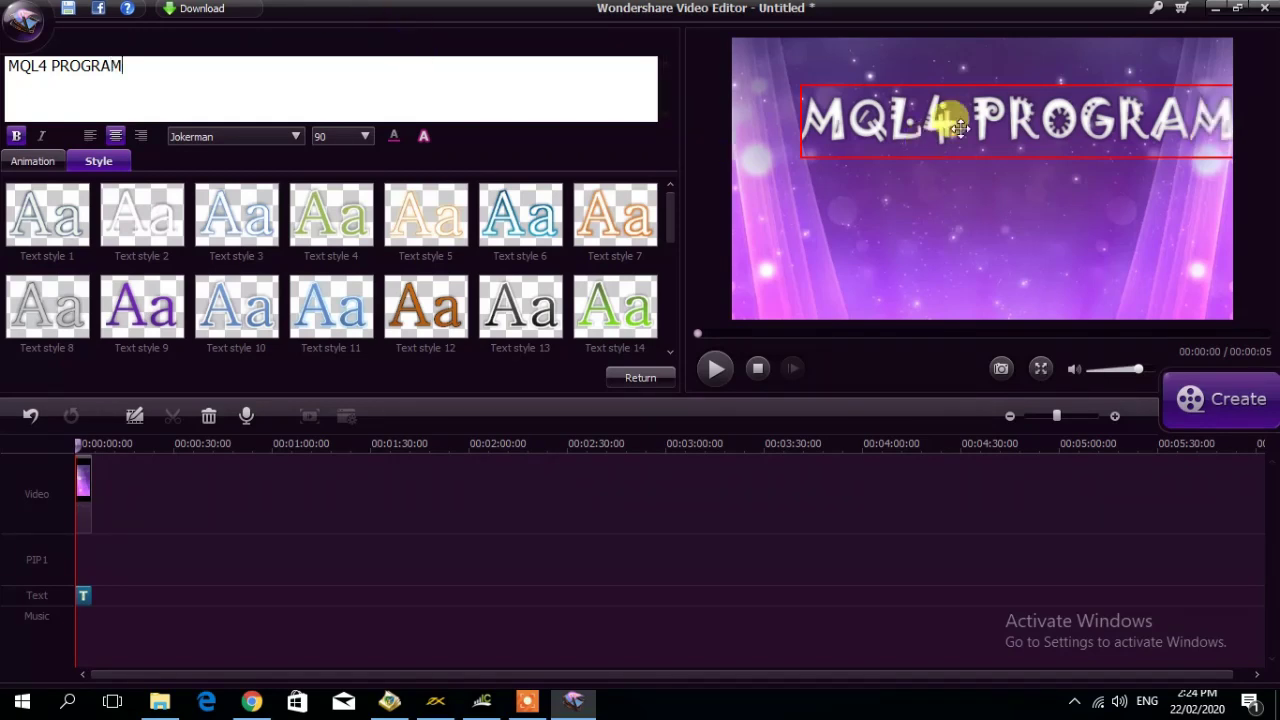
drag(1040, 128, 1011, 172)
click(717, 369)
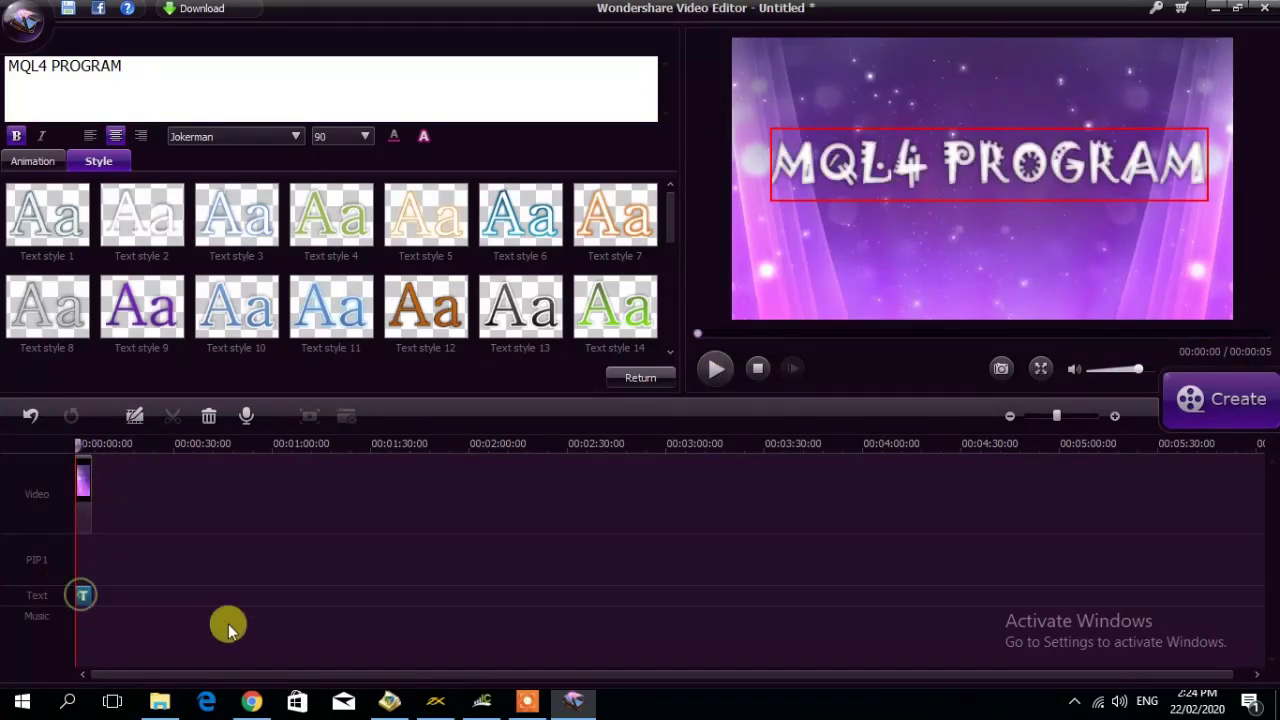
Try Text styles 14, 13, 7, 6, 5, 4 and 3 on the MQL4 PROGRAM title.
click(631, 311)
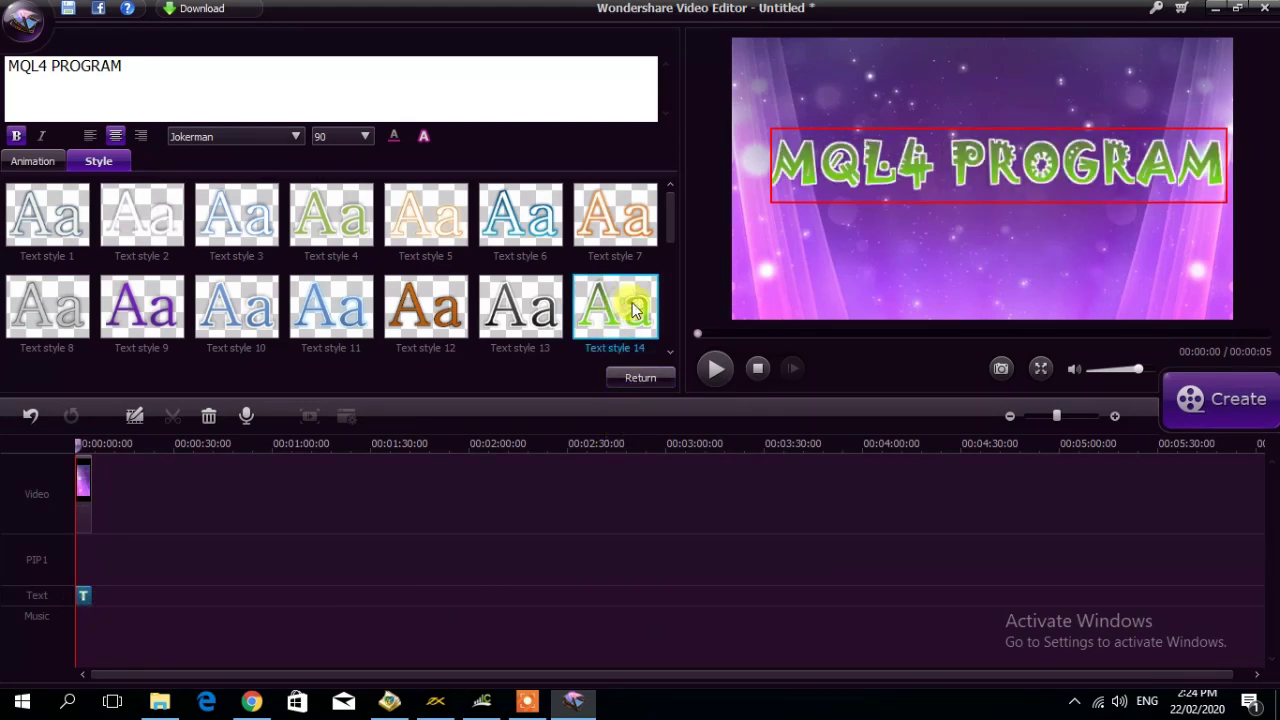
click(540, 305)
click(612, 212)
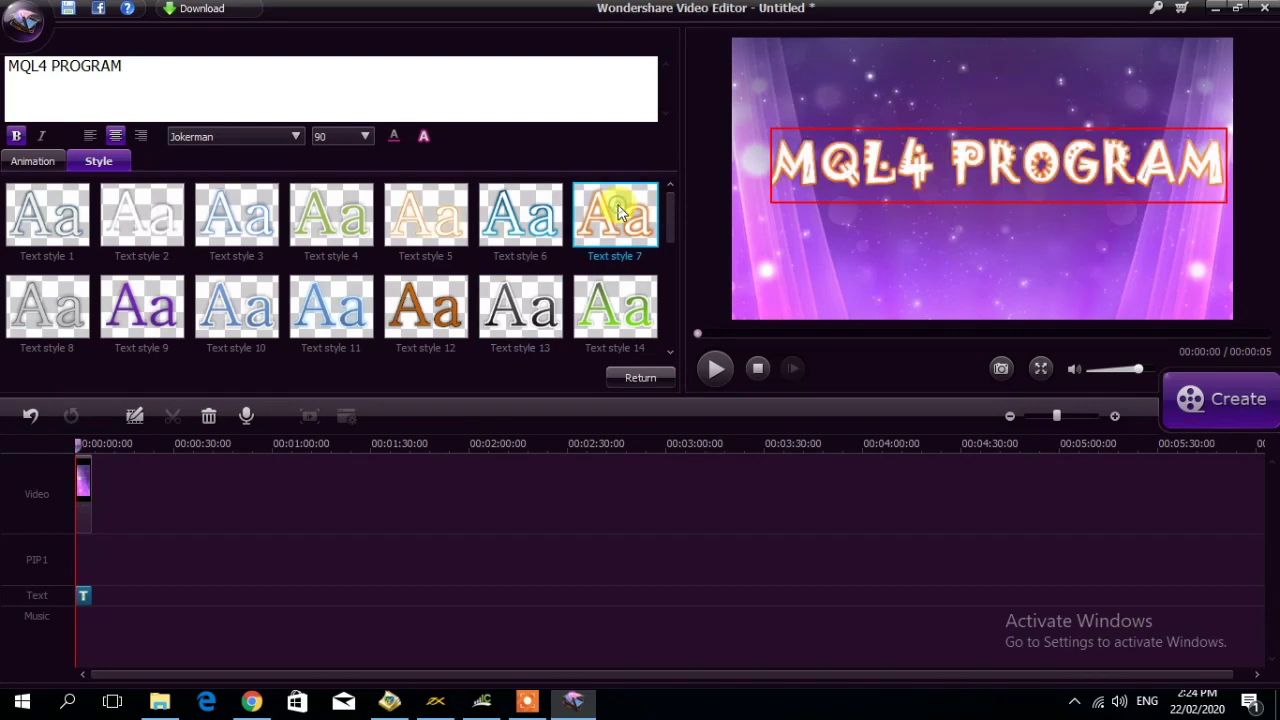
click(540, 215)
click(425, 215)
click(323, 210)
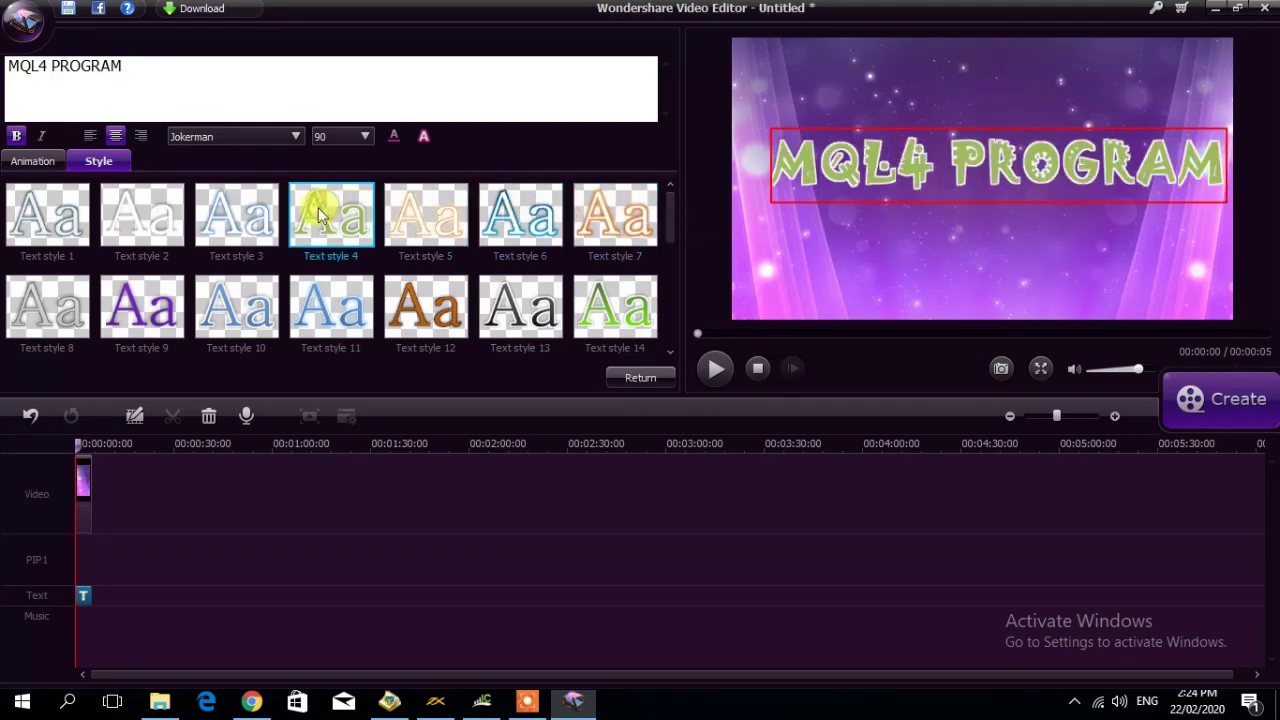
click(220, 215)
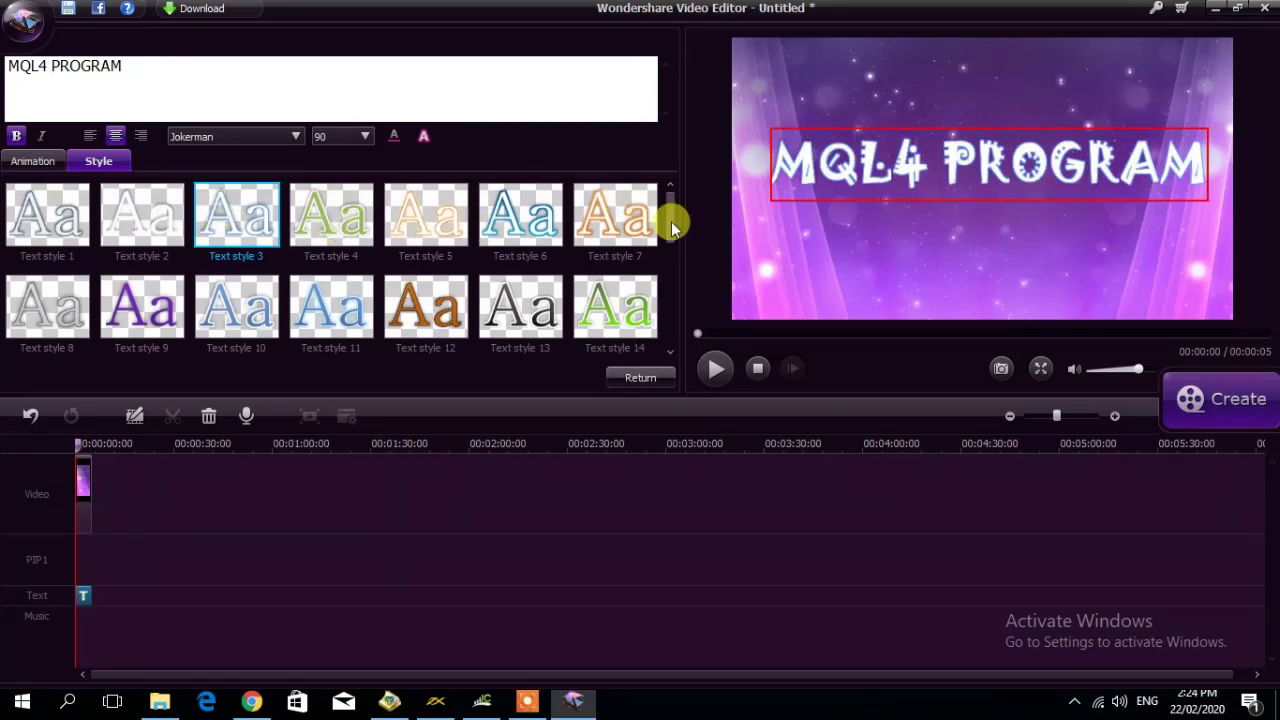
Try Text styles 32, 31 and 30 on the title and apply Text style 29.
scroll(676, 300, down, 1)
scroll(676, 320, down, 3)
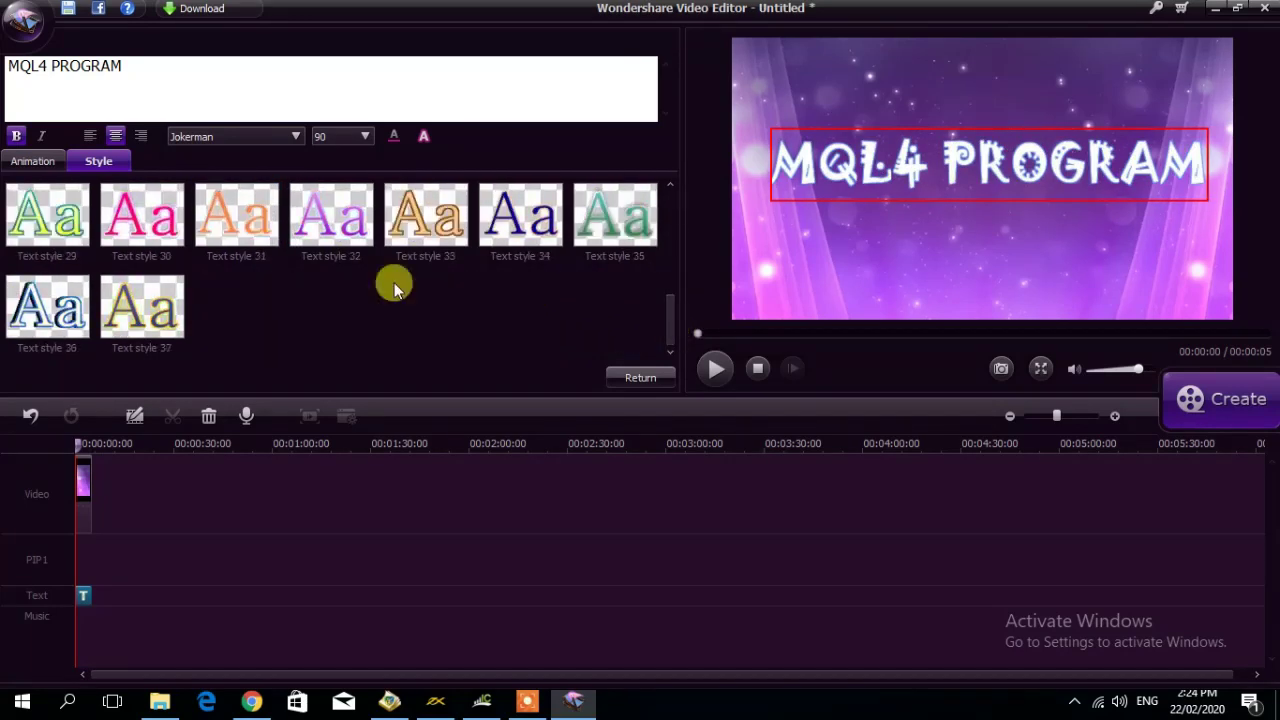
click(310, 215)
click(237, 220)
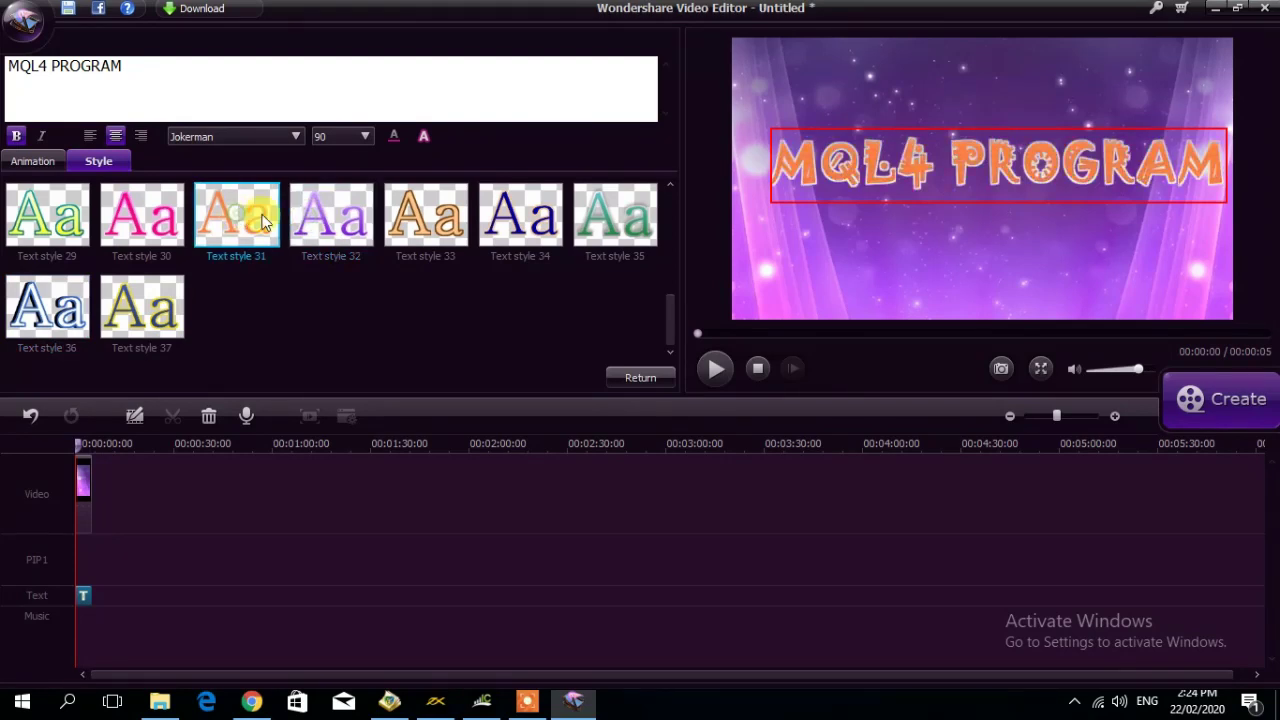
click(132, 212)
click(42, 215)
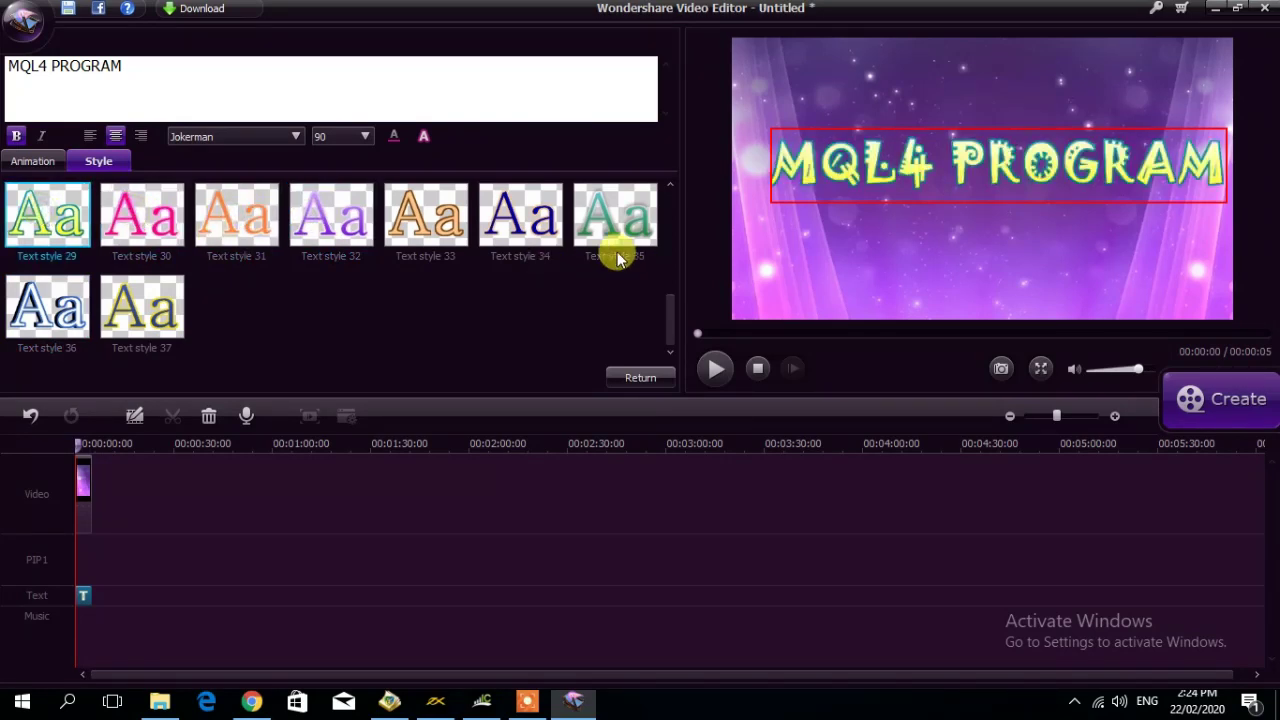
drag(671, 320, 680, 150)
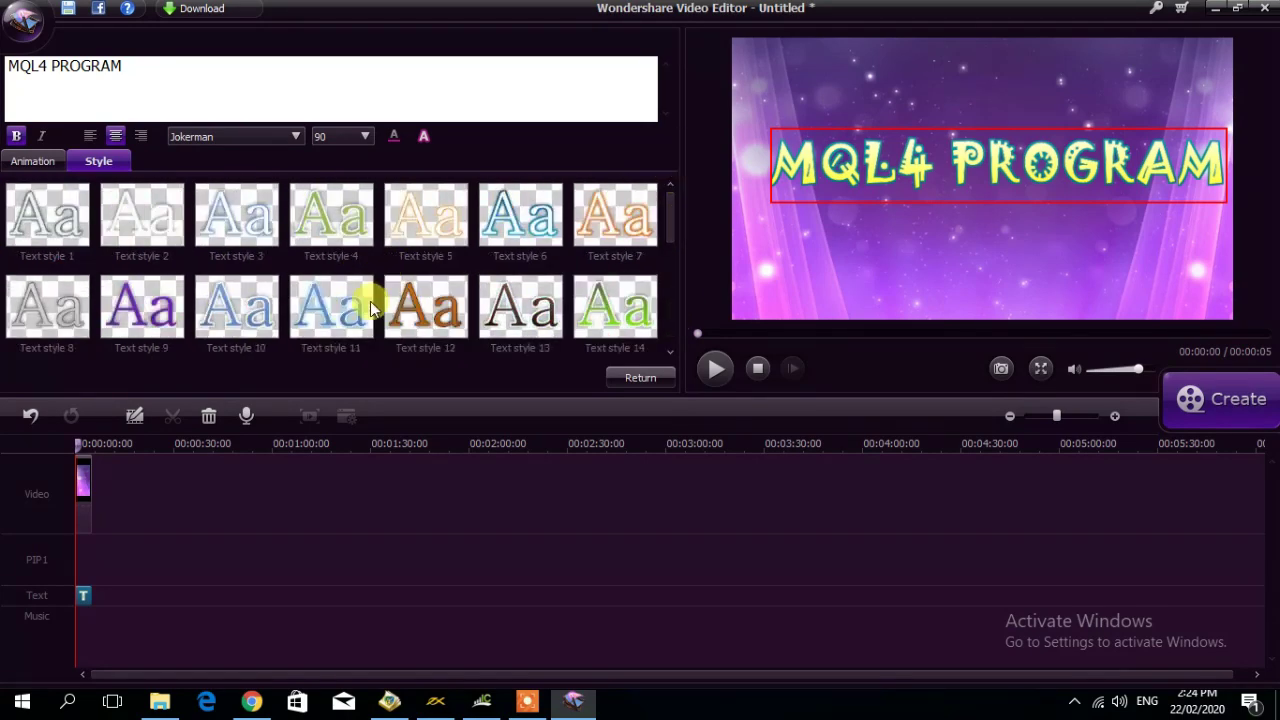
Delete the Bright intro clip and its MQL4 PROGRAM title from the timeline.
double_click(82, 482)
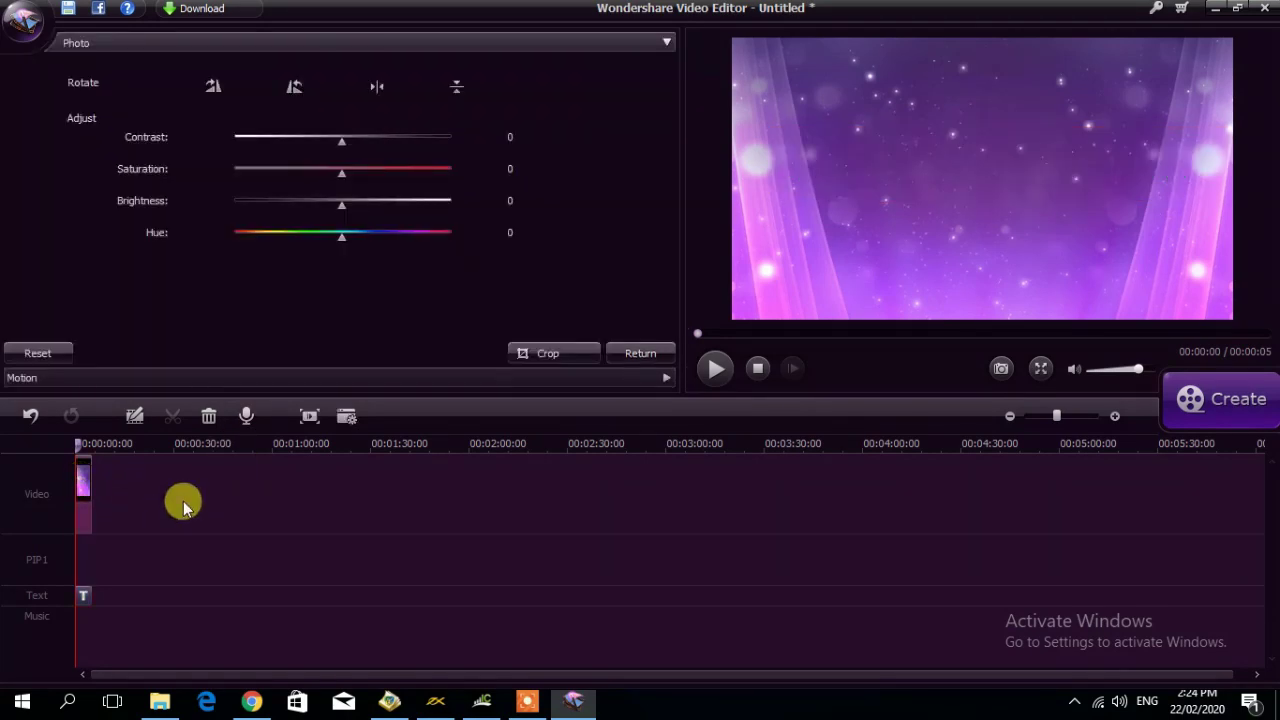
key(Delete)
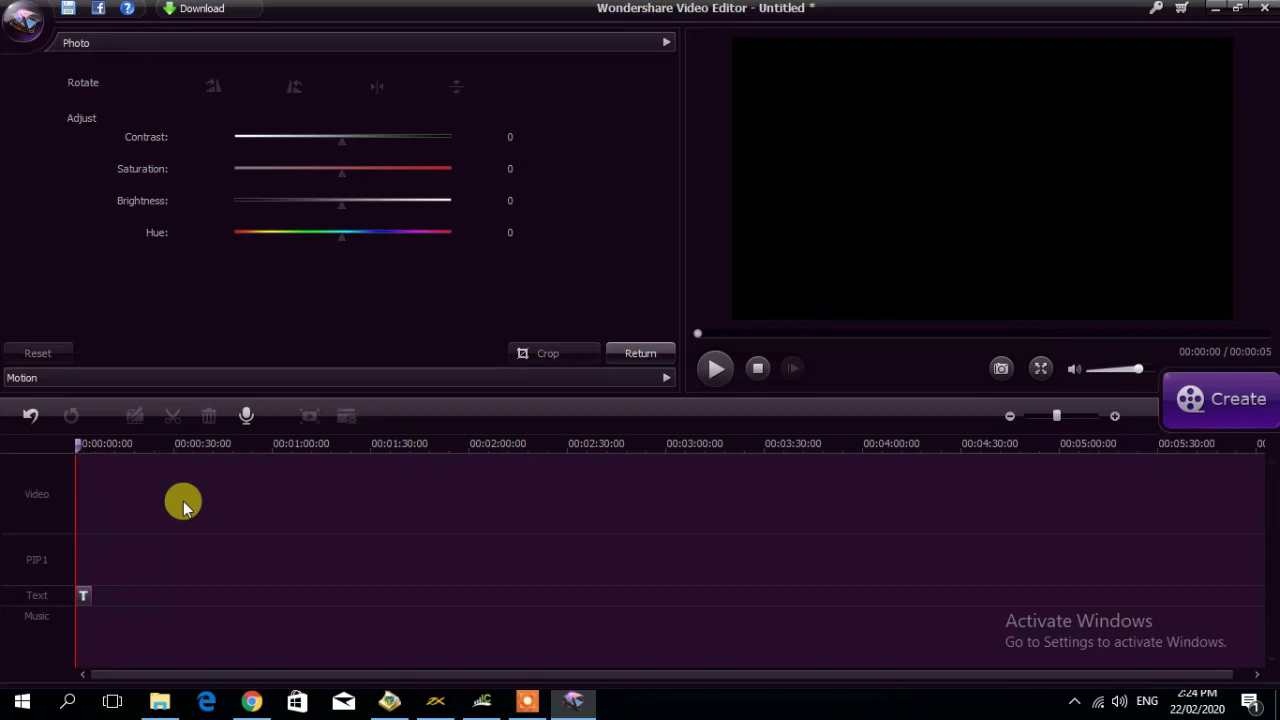
double_click(84, 595)
key(Delete)
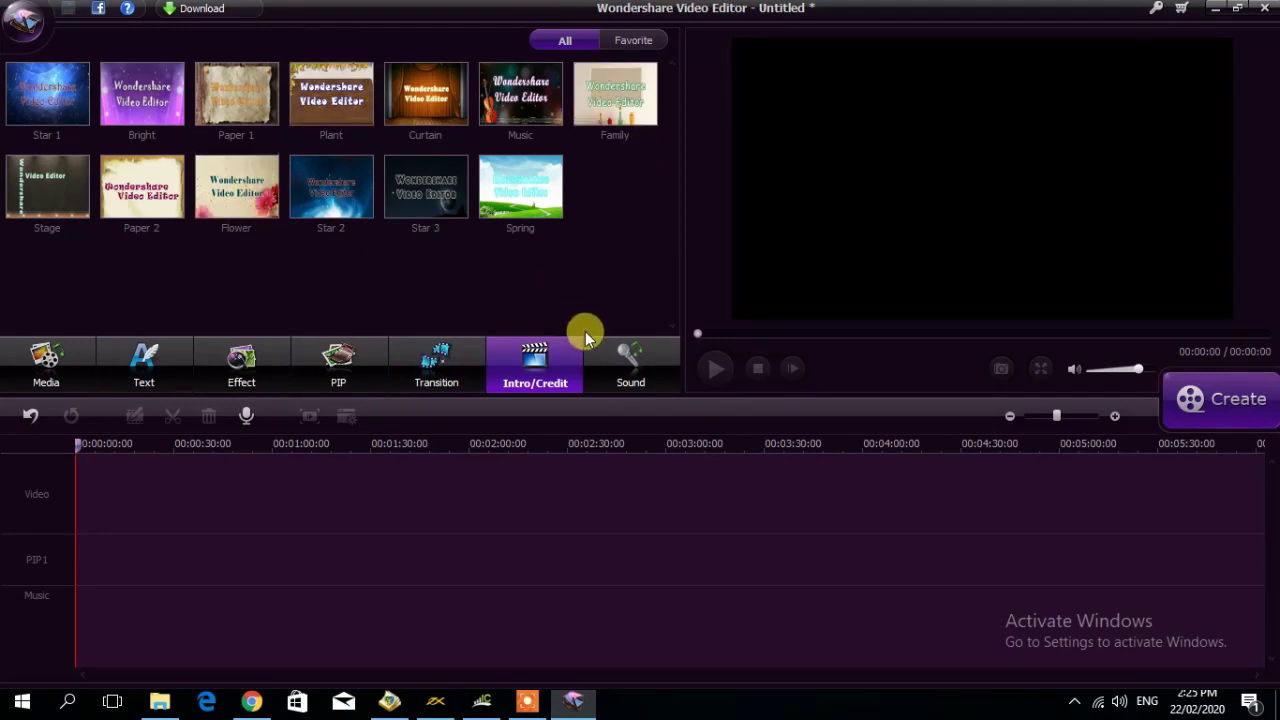
Browse the sound effects library and preview the Alarm, Car and Electronic bell sounds.
click(624, 362)
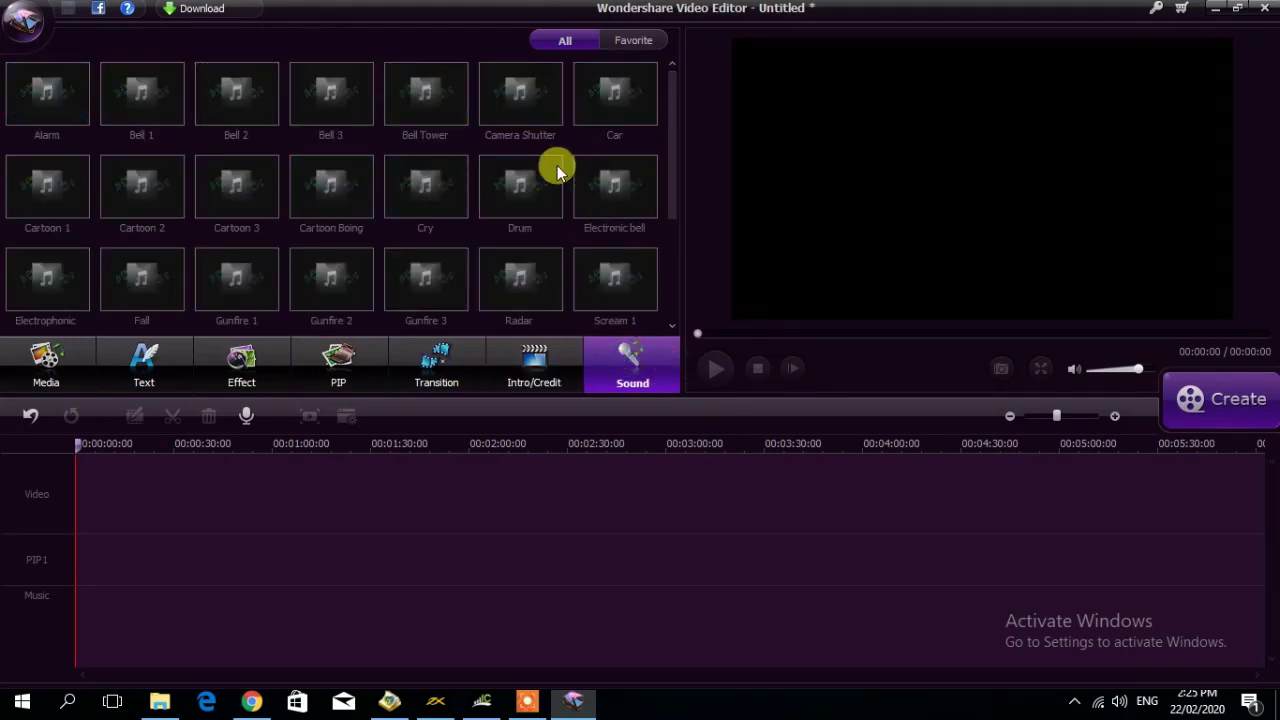
drag(674, 126, 677, 100)
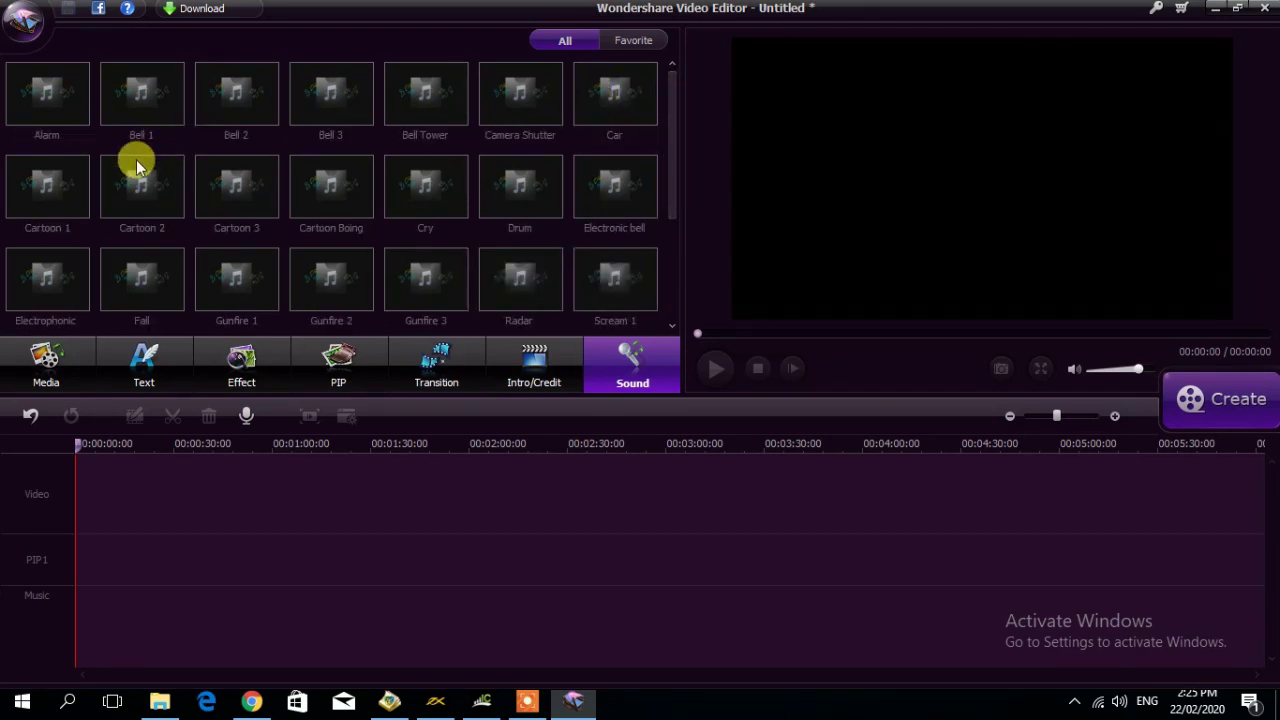
click(53, 93)
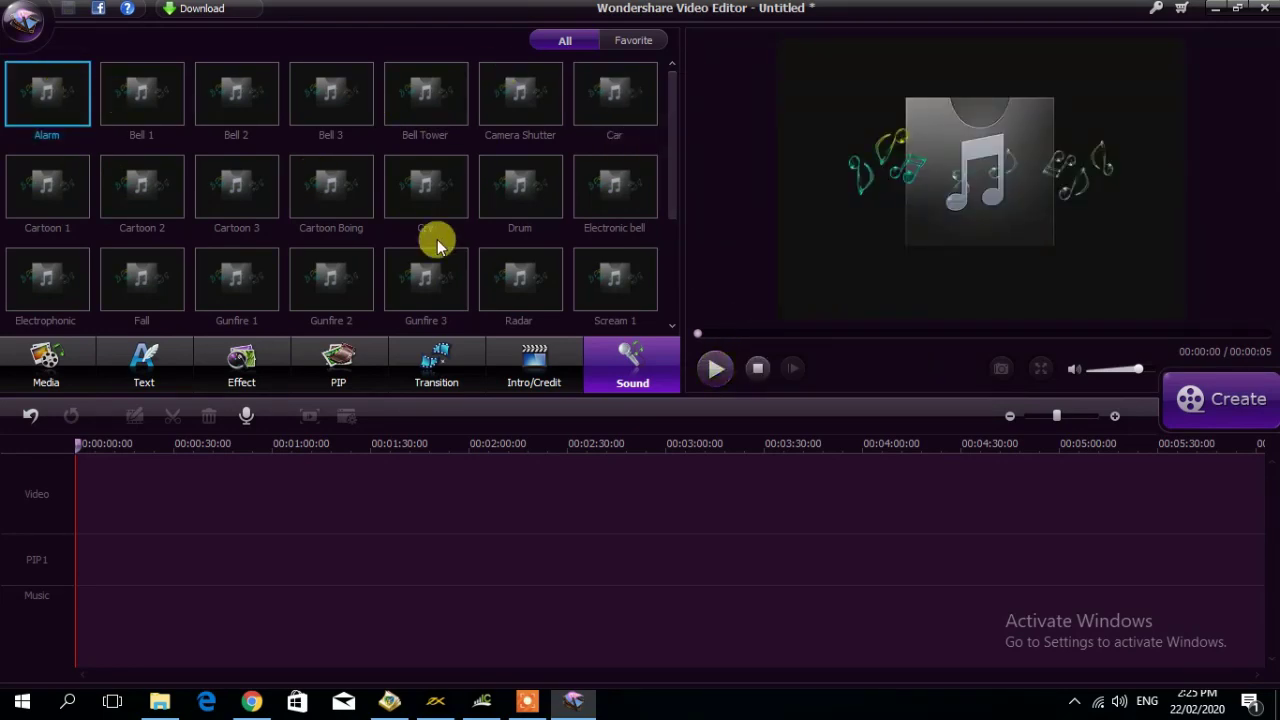
click(716, 368)
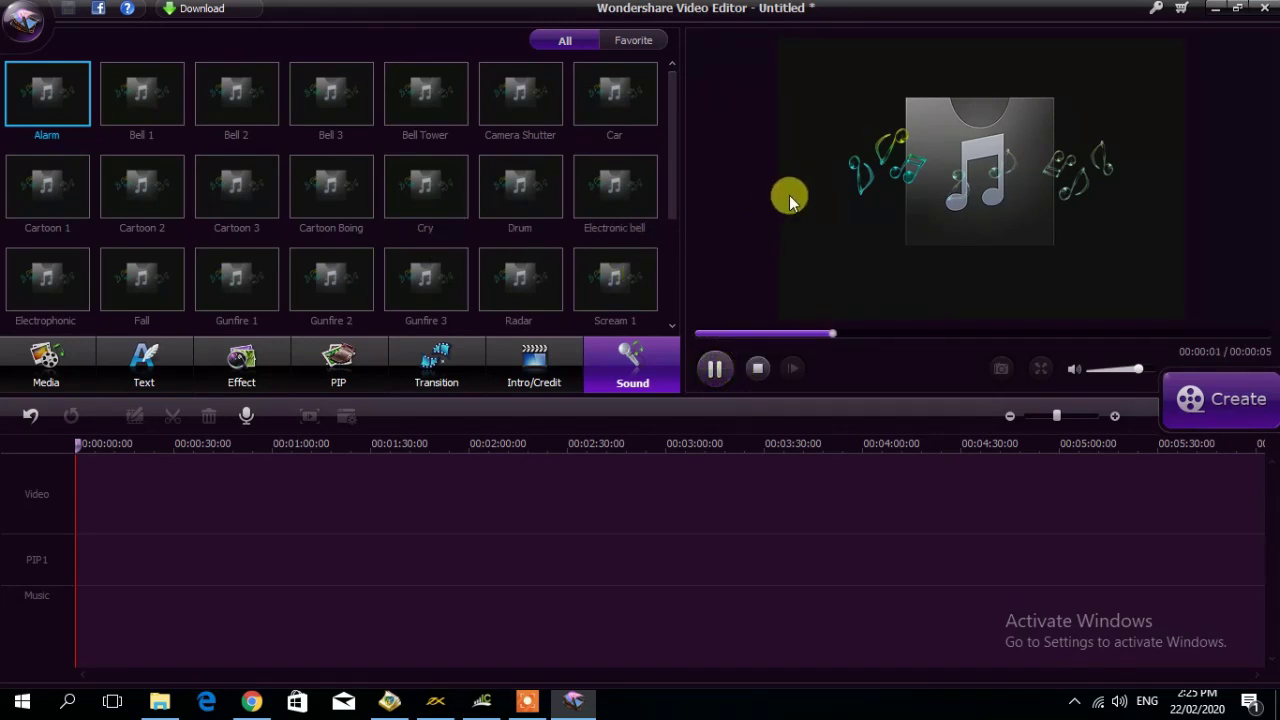
click(718, 368)
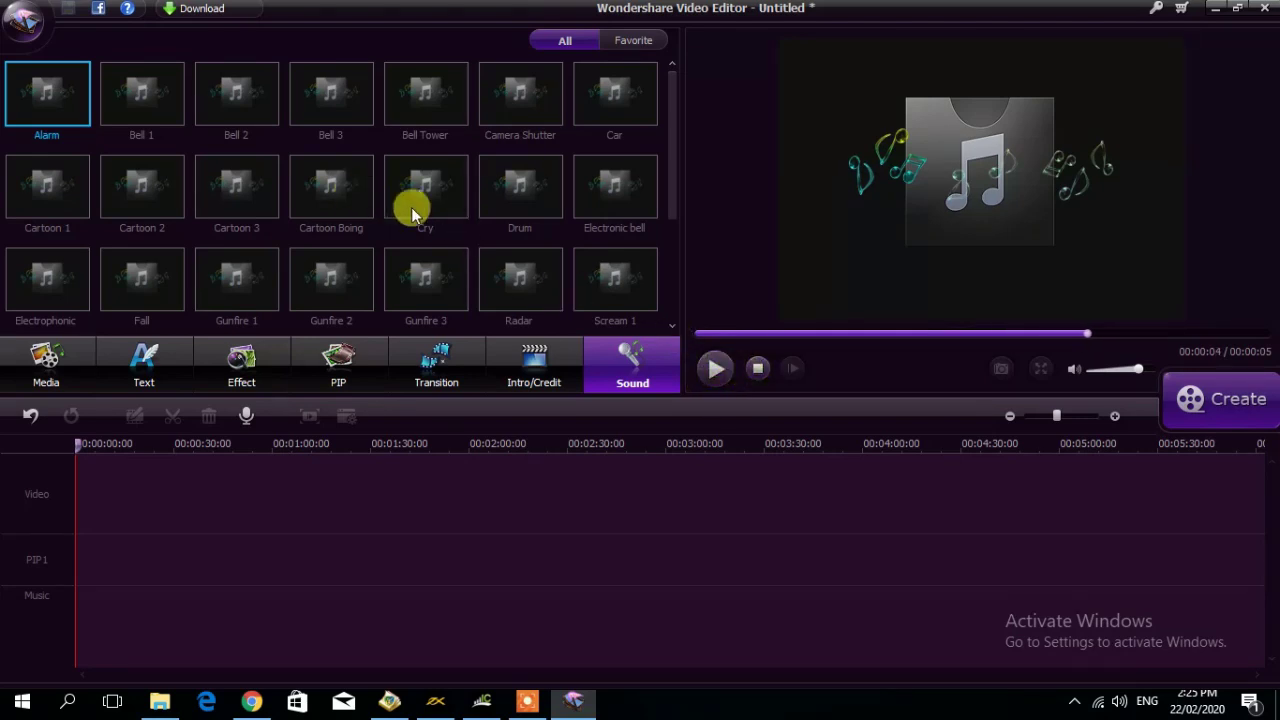
double_click(617, 90)
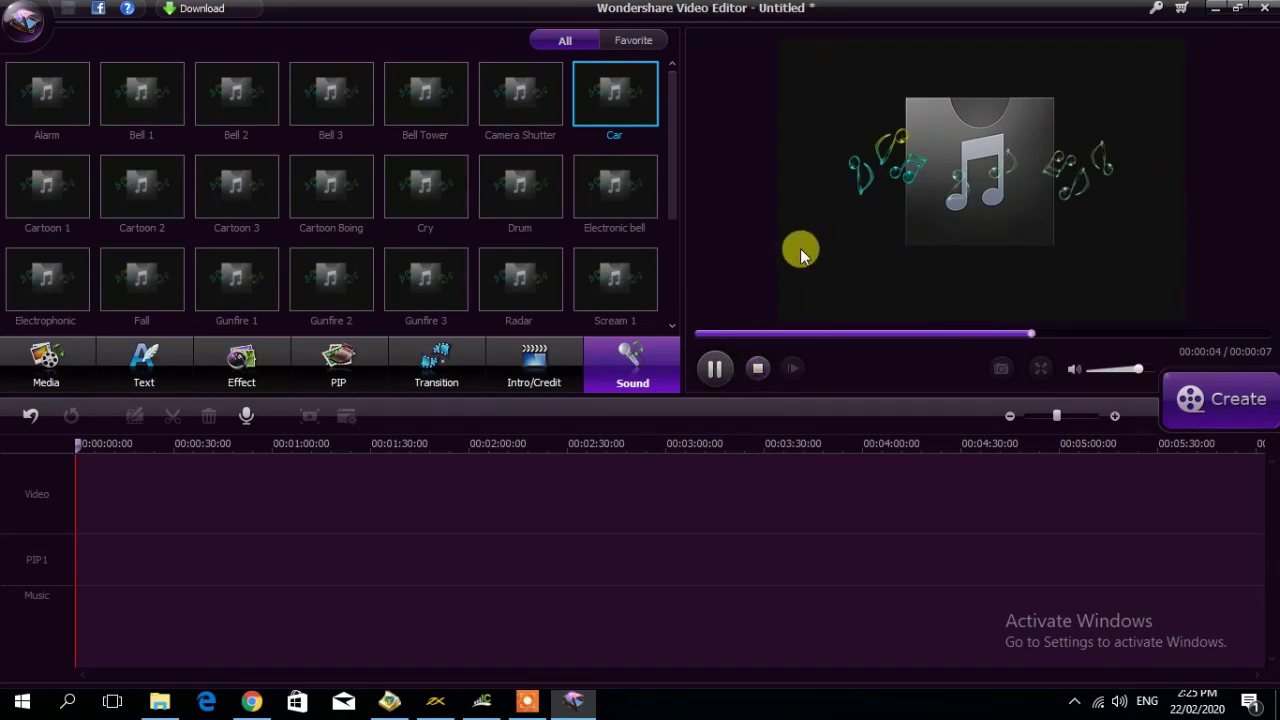
click(598, 190)
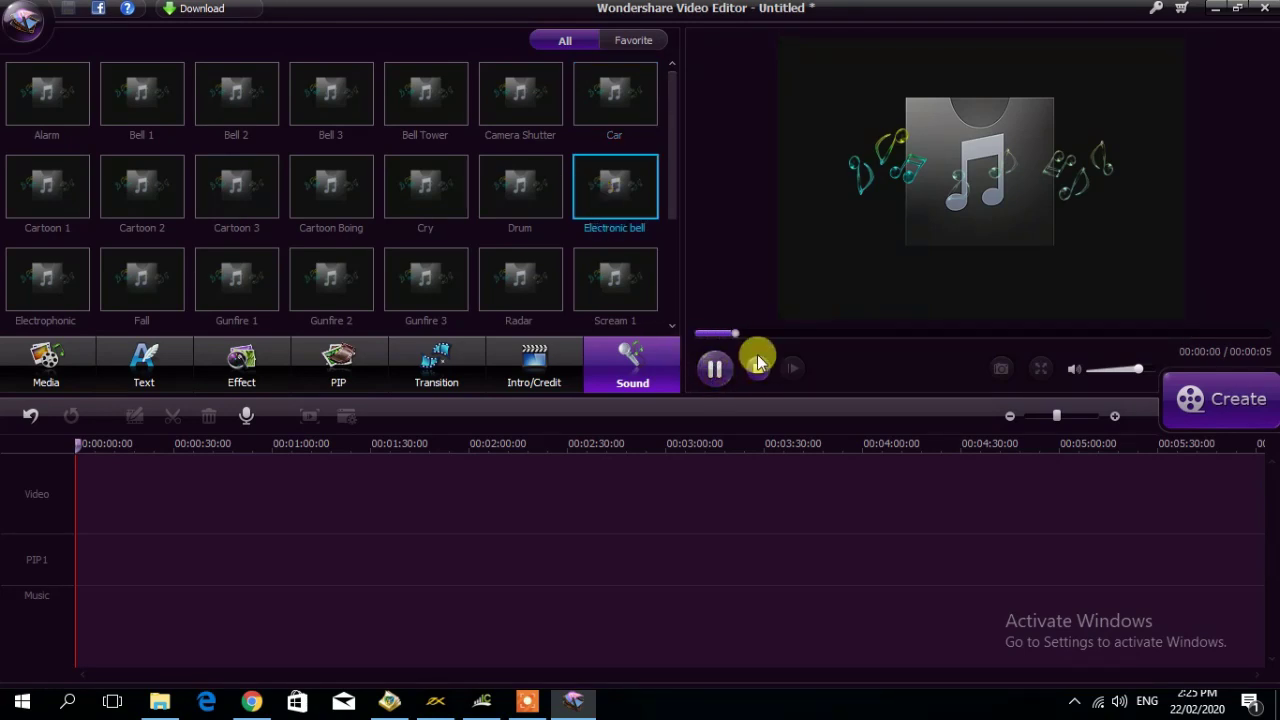
click(716, 366)
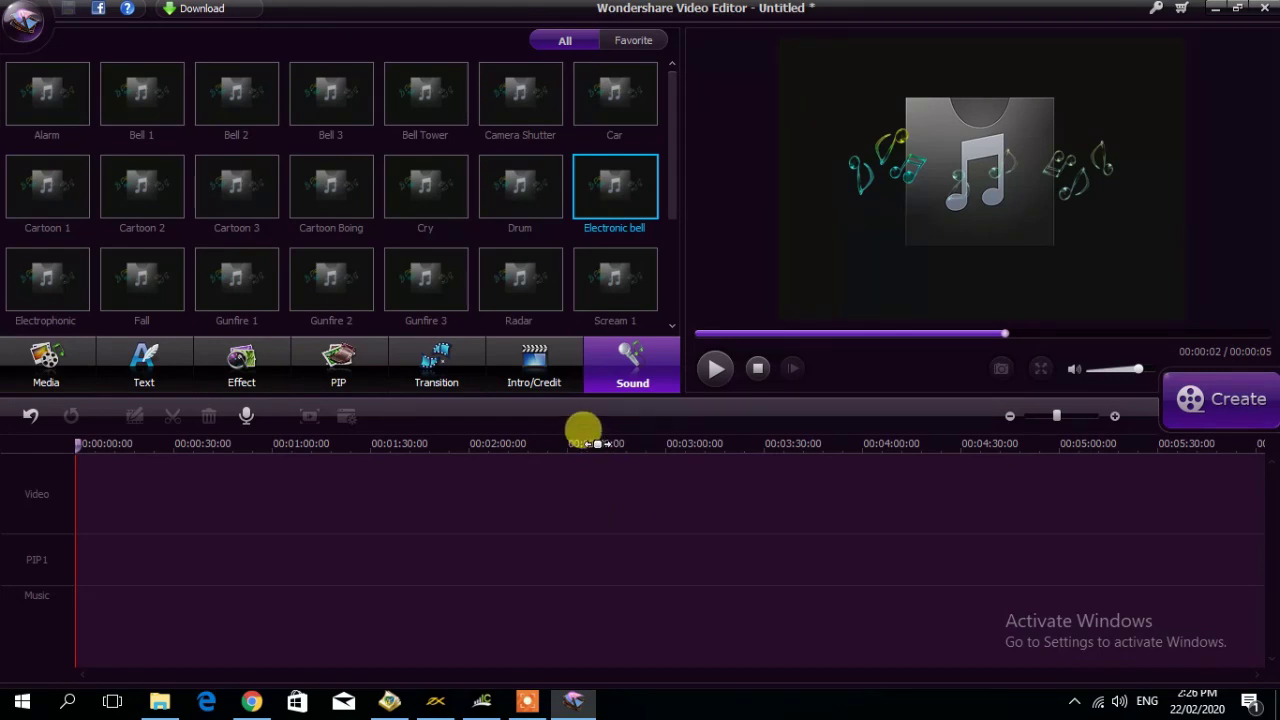
Import INTRO VIDEO, INTRO VIDEO2 and minto one 2 from the VIDEO folder into the media library.
click(46, 365)
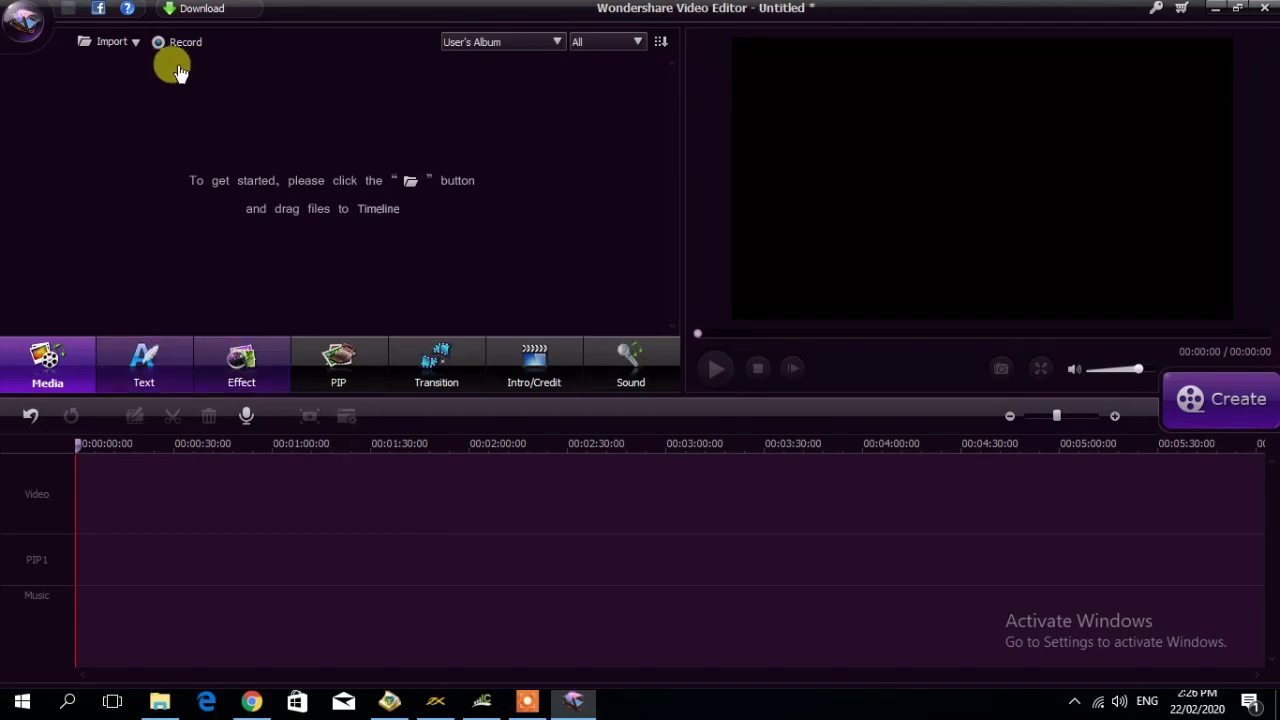
double_click(248, 130)
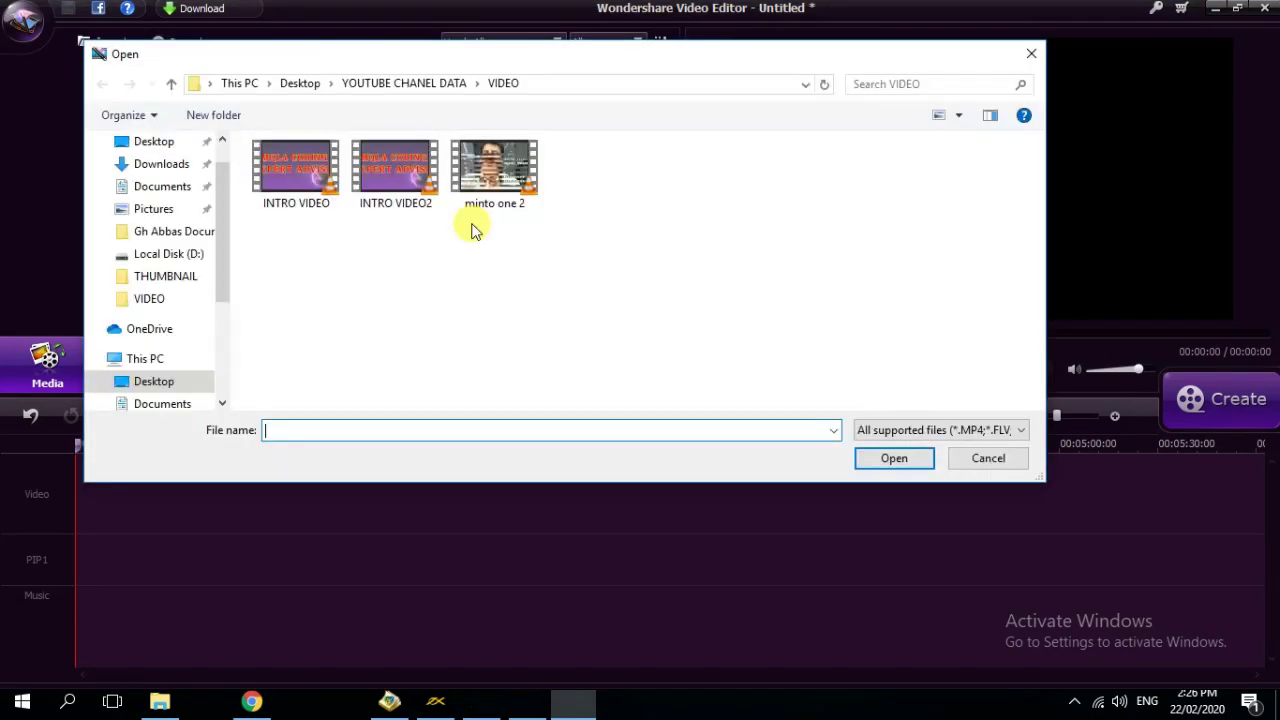
click(498, 175)
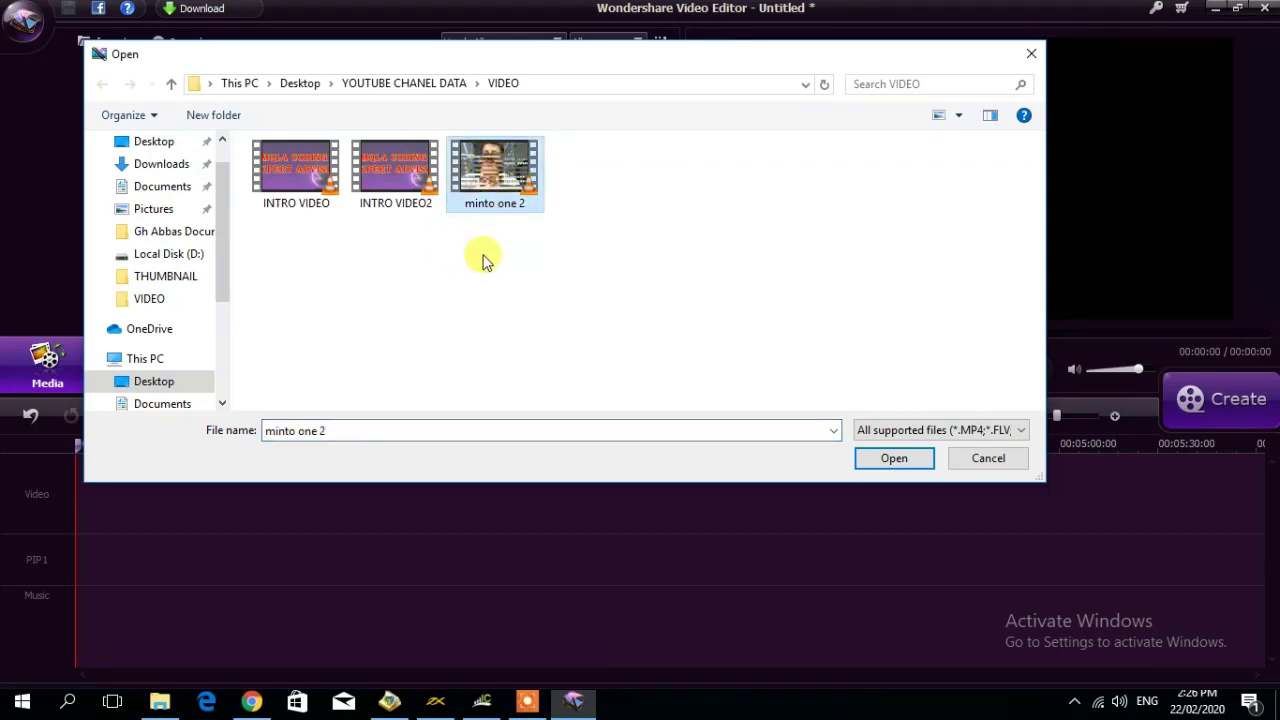
drag(512, 234, 315, 168)
click(890, 458)
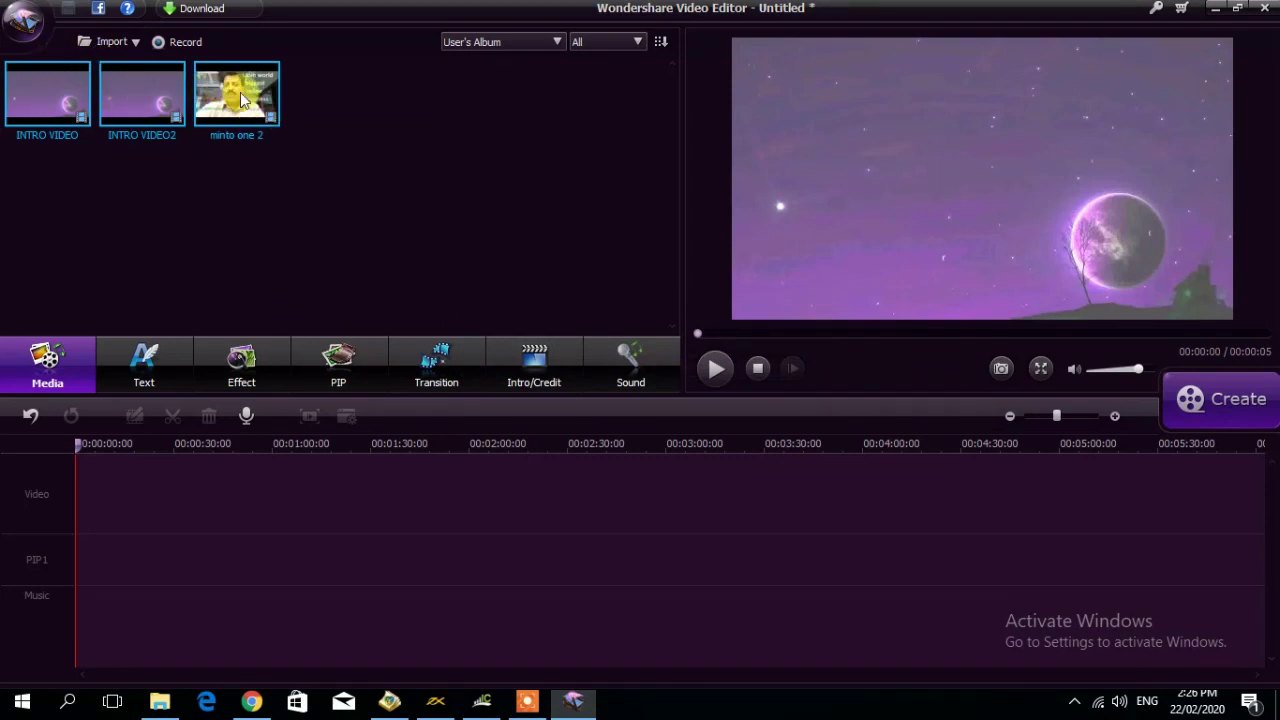
Preview the imported INTRO VIDEO and INTRO VIDEO2 clips.
click(42, 93)
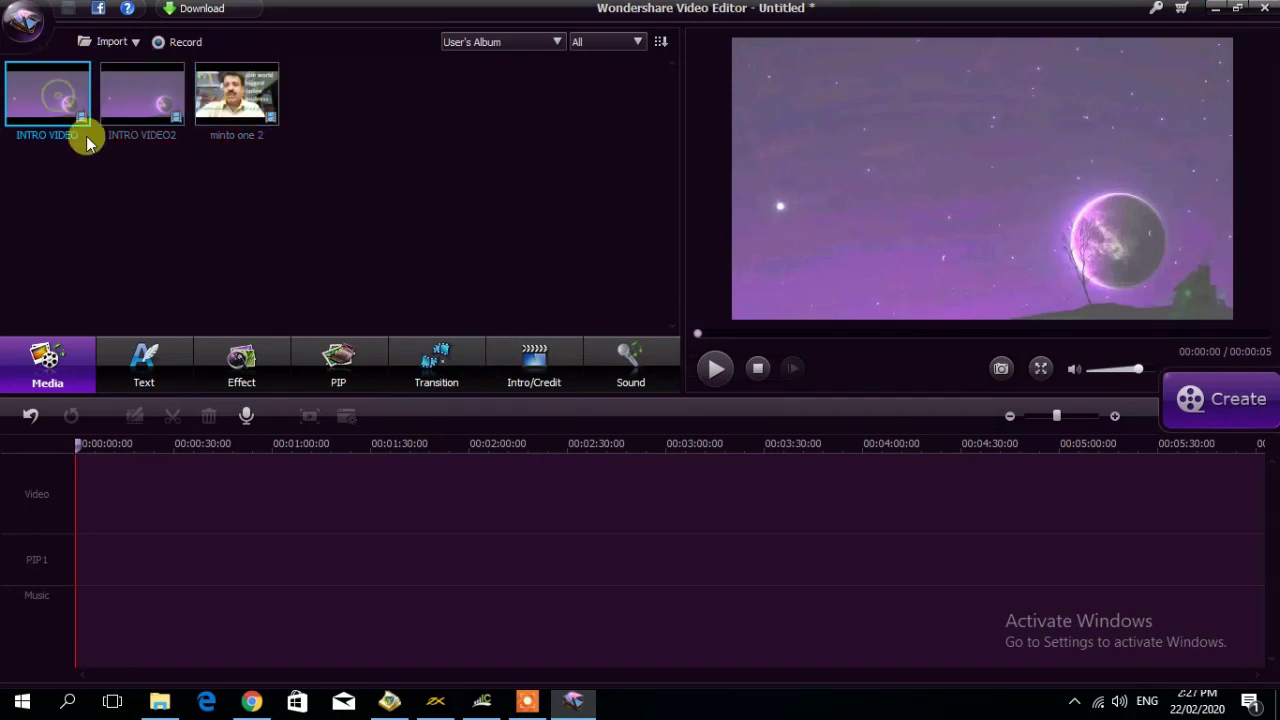
click(718, 369)
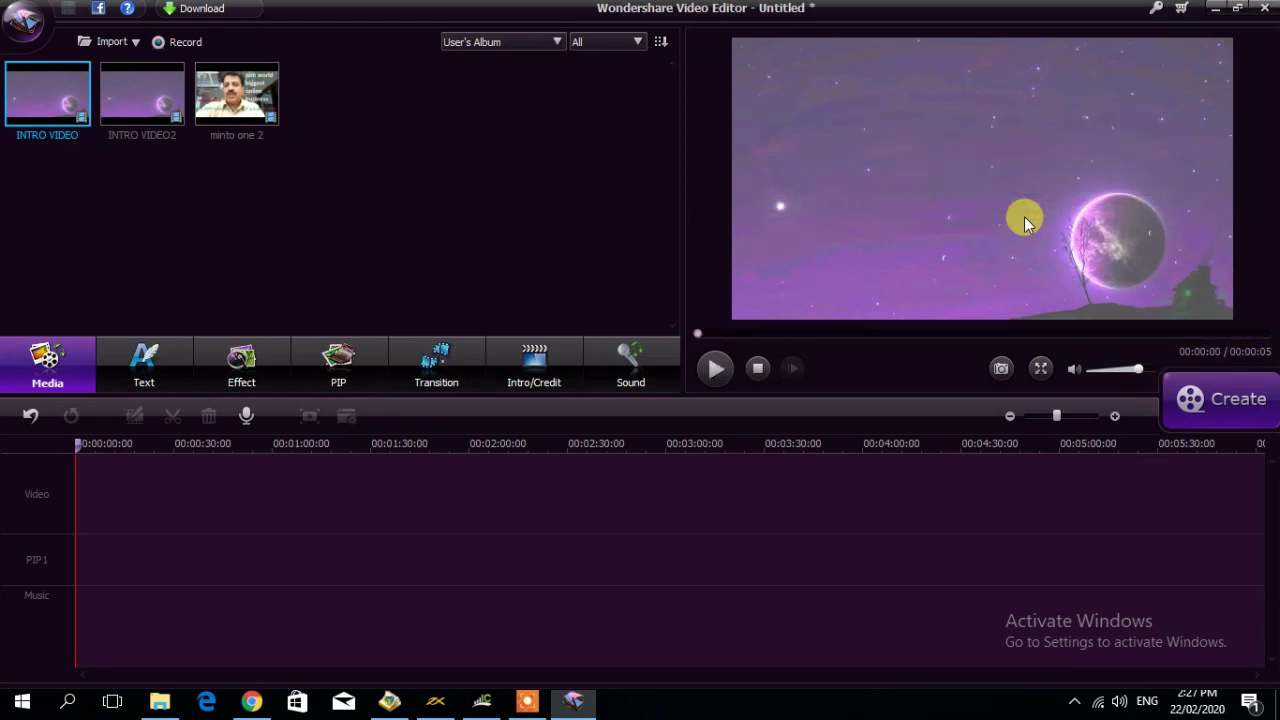
click(145, 98)
click(714, 368)
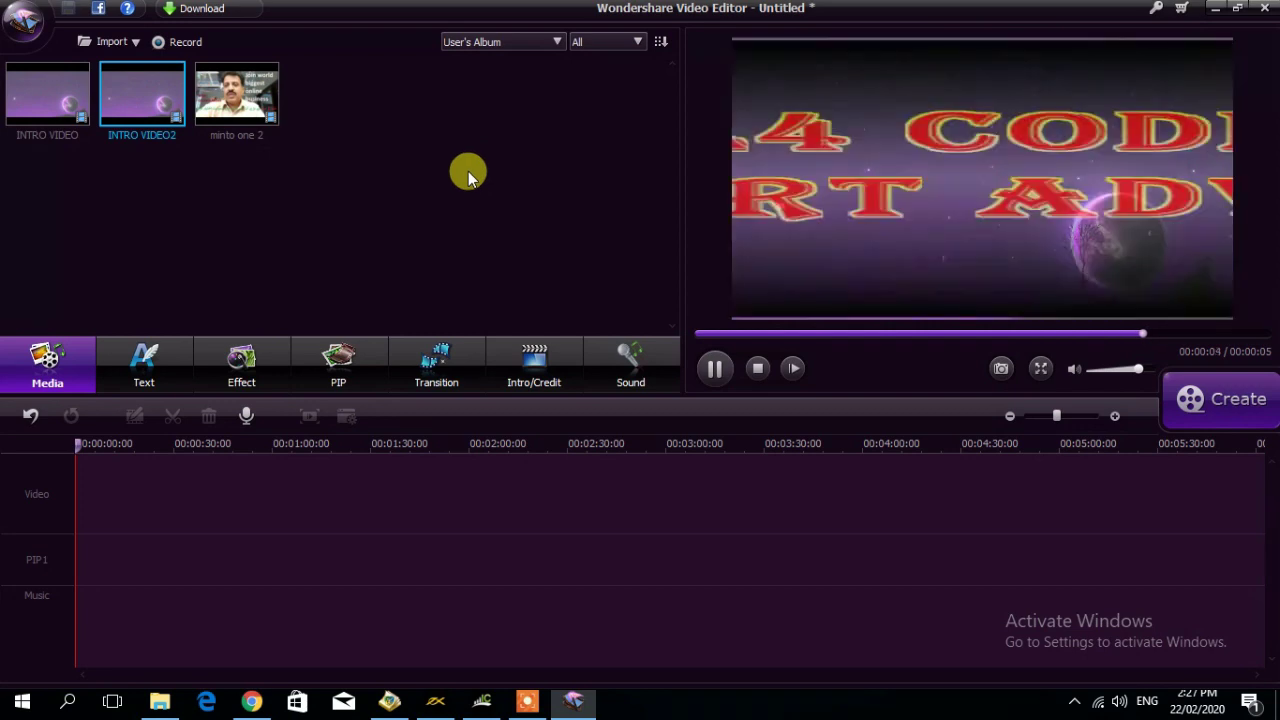
Preview the minto one 2 clip, turn the preview volume down to the minimum and pause playback.
click(240, 98)
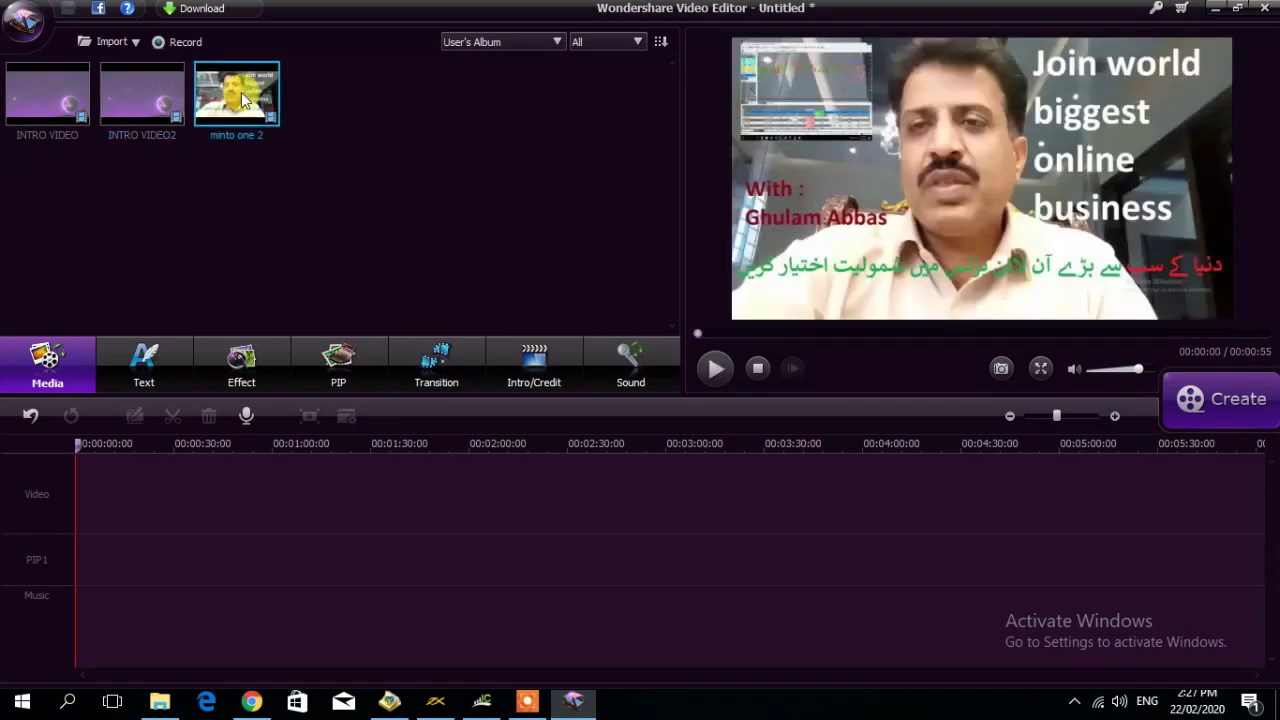
click(716, 369)
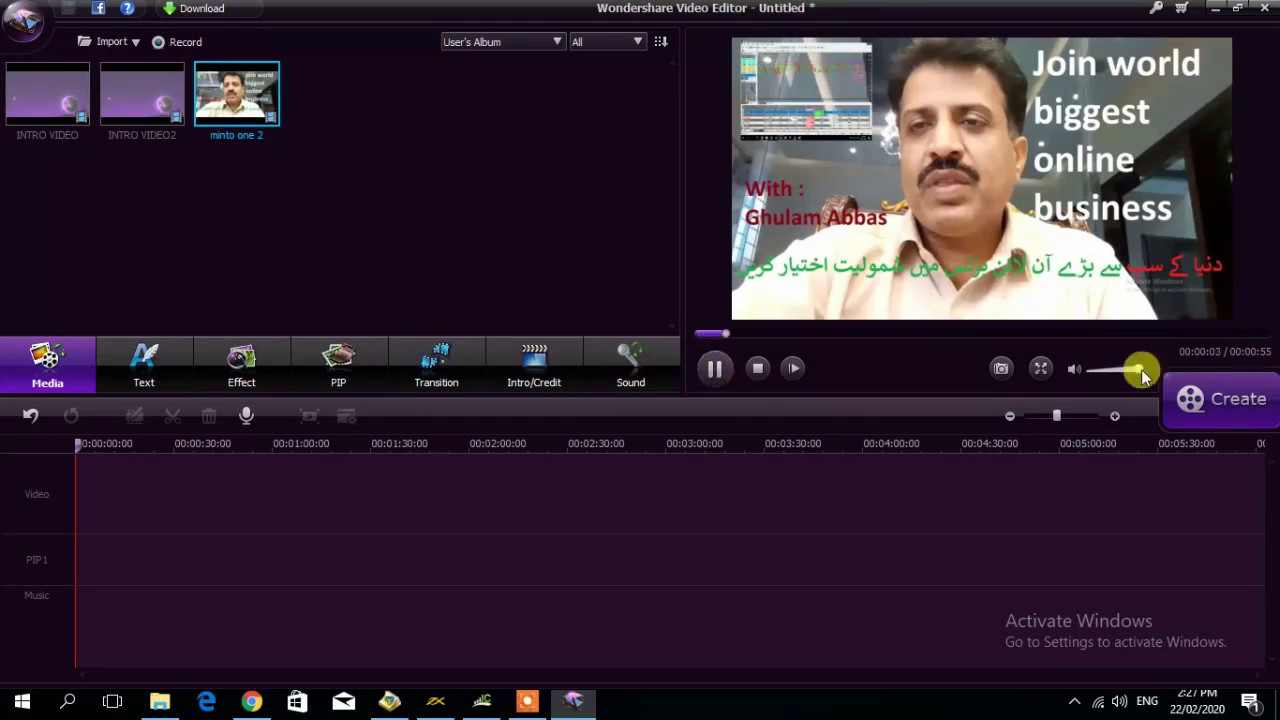
drag(1135, 375, 1045, 372)
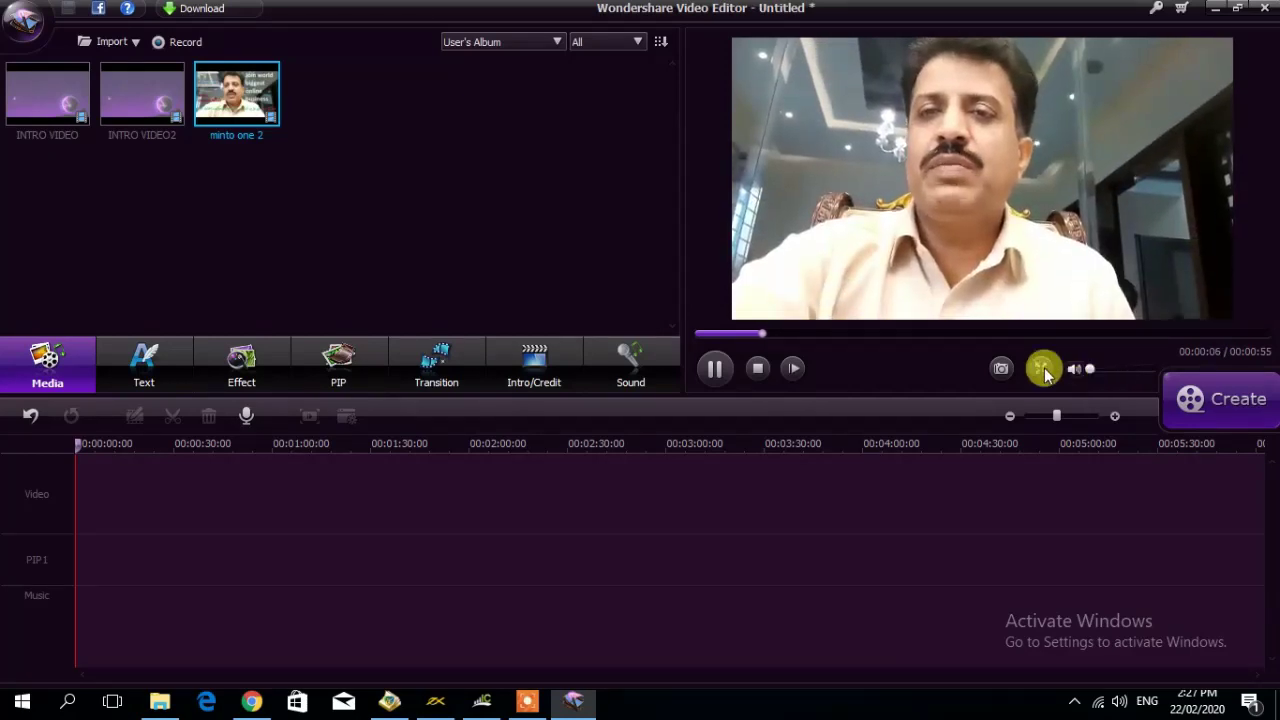
click(713, 368)
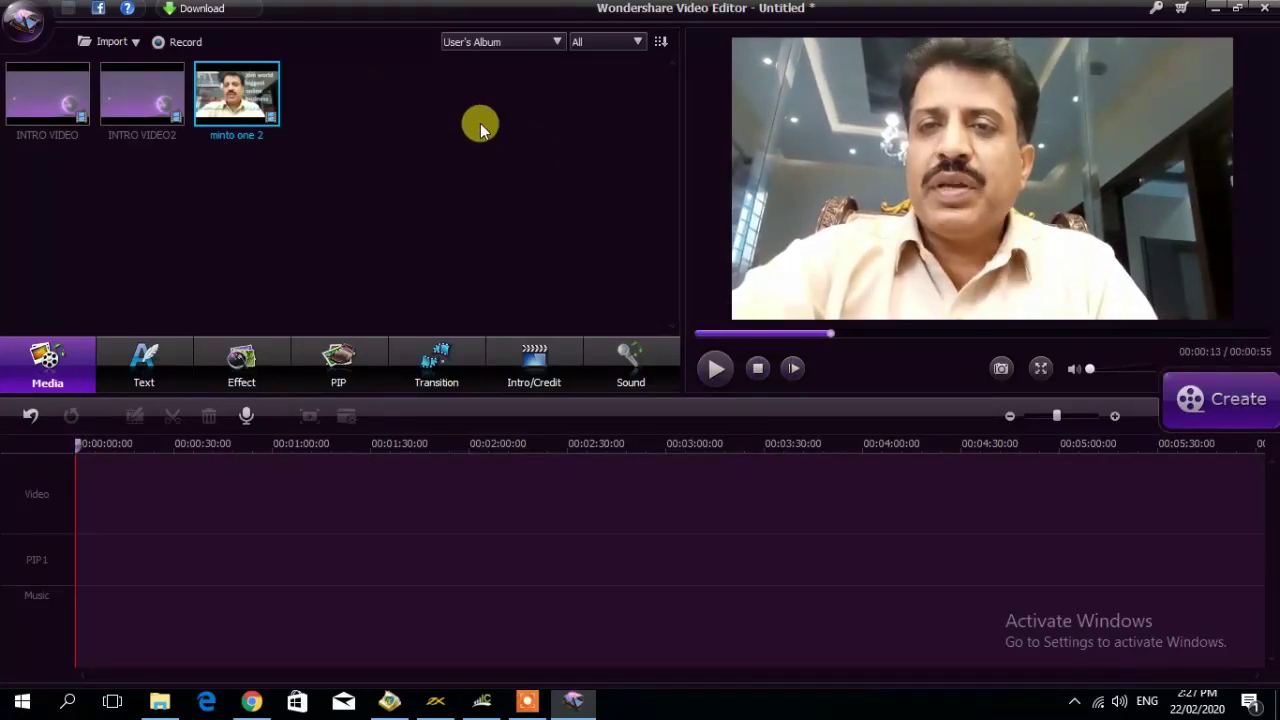
Place the minto one 2 clip at the start of the Video track and detach its audio.
drag(247, 96, 155, 496)
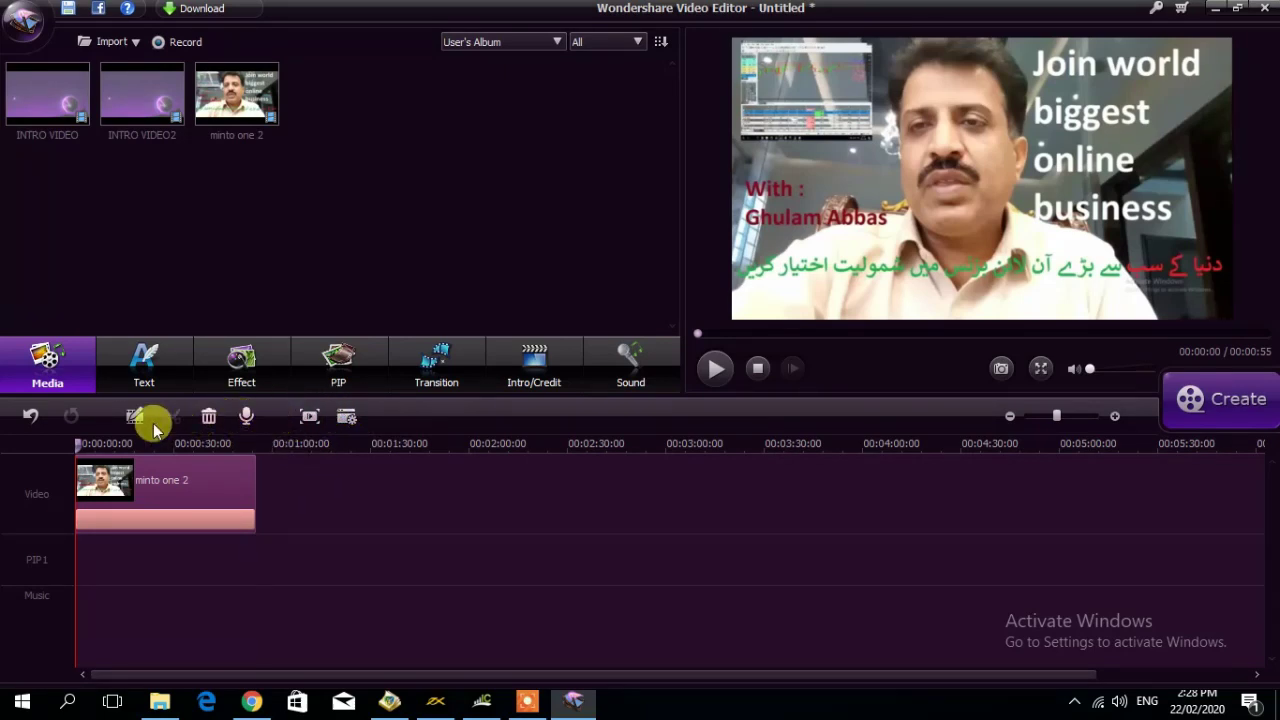
right_click(200, 488)
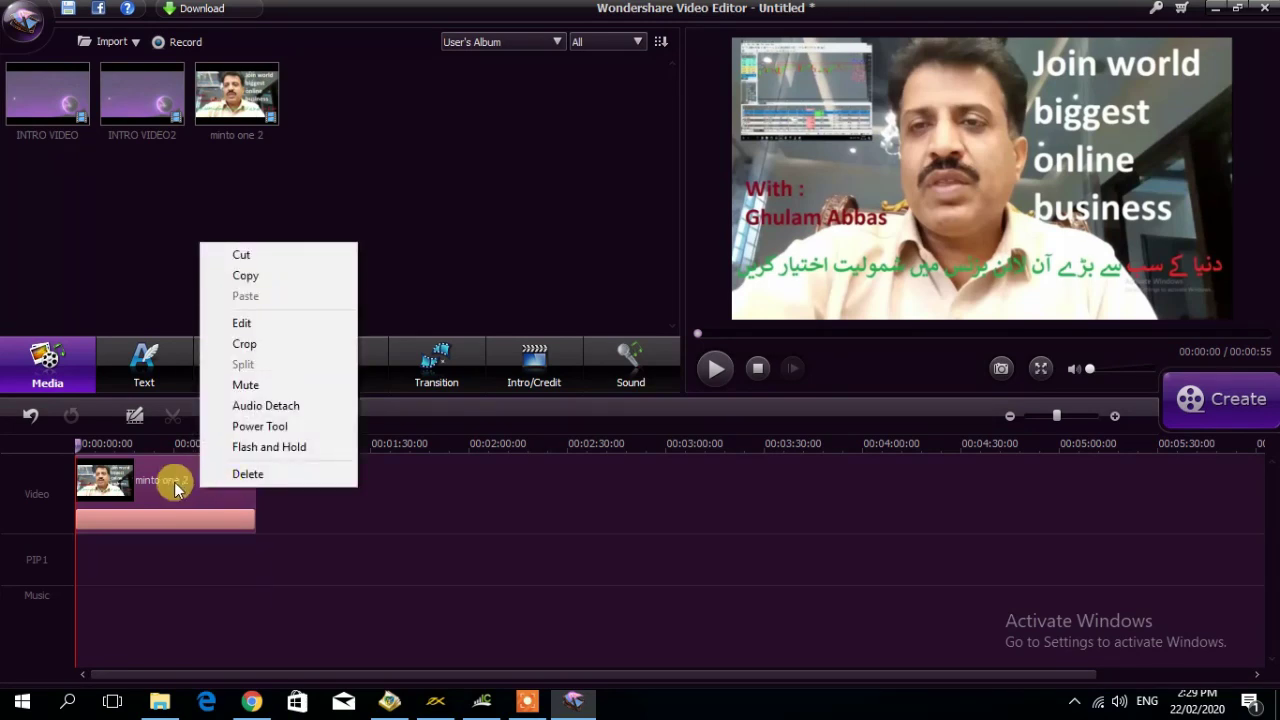
click(295, 412)
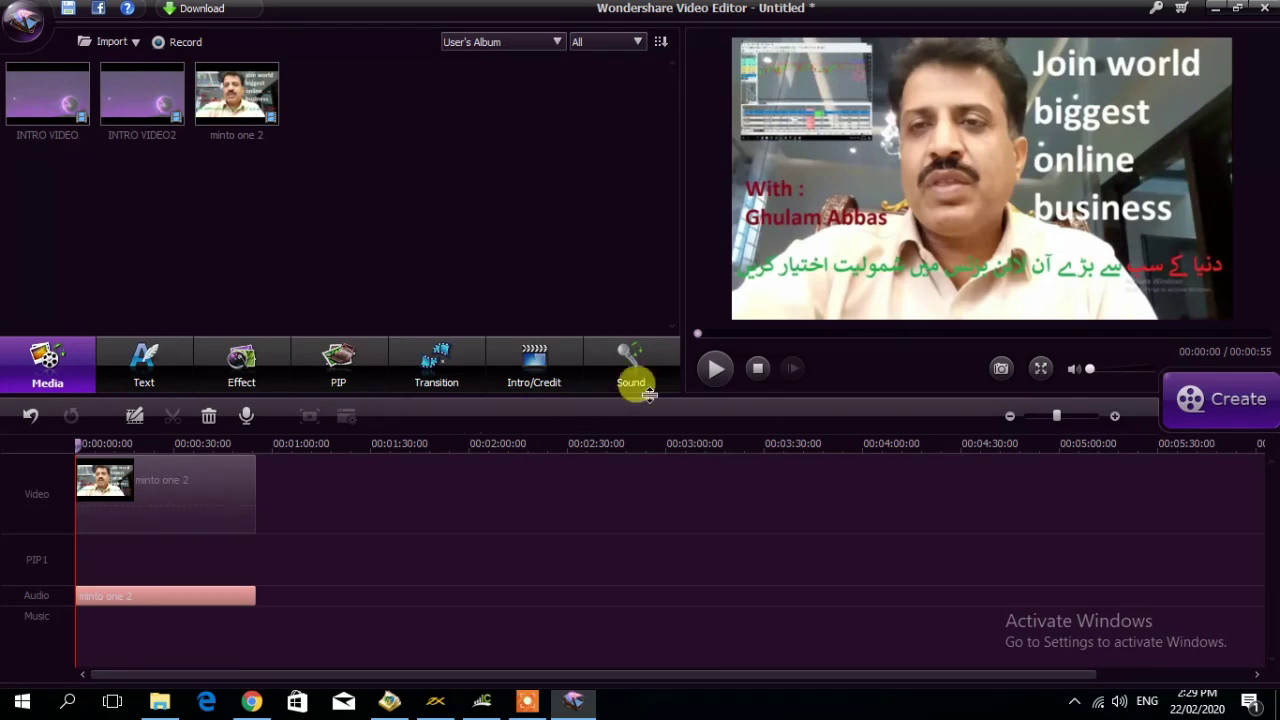
Play part of the clip with its detached audio, pause it and return the playhead to the start.
click(716, 369)
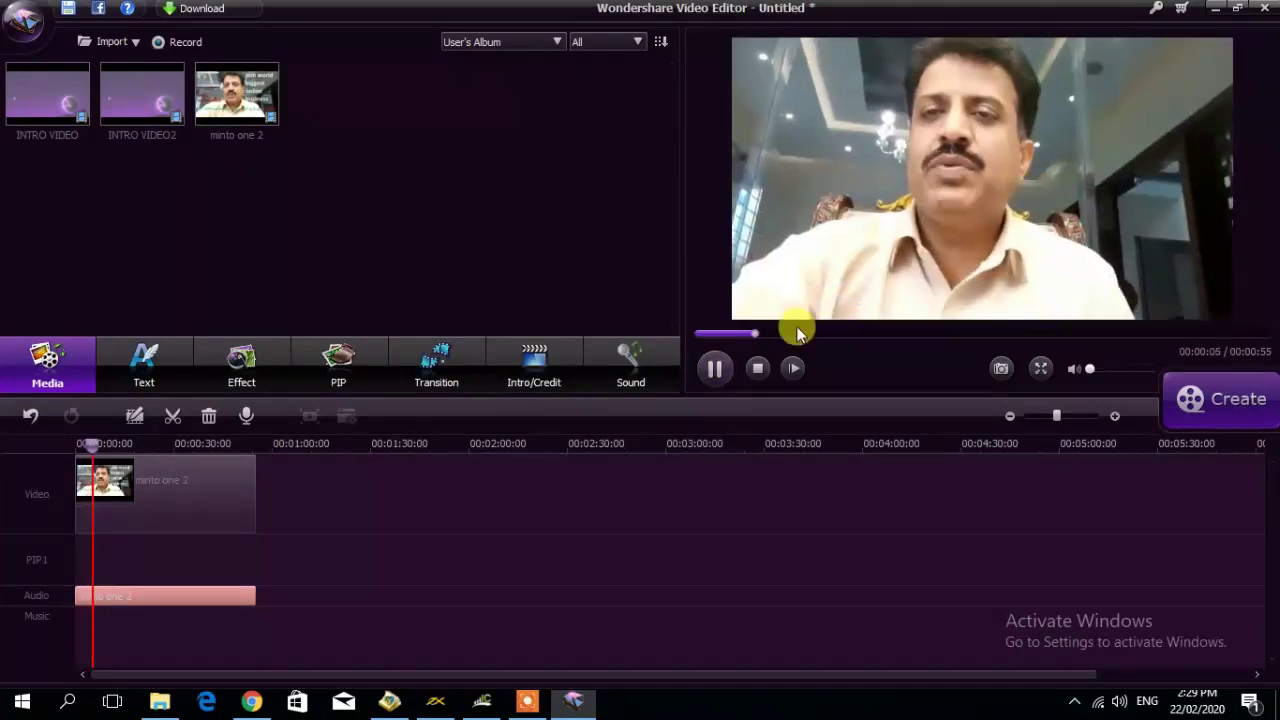
click(714, 369)
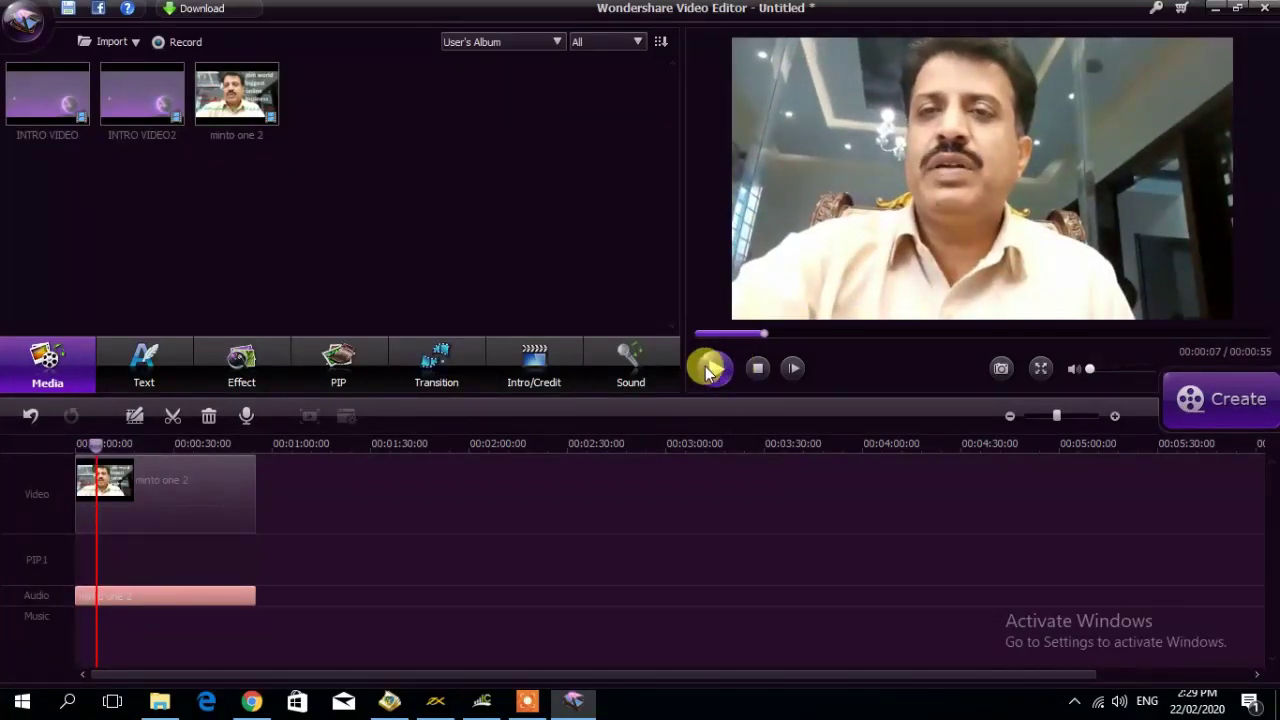
click(79, 446)
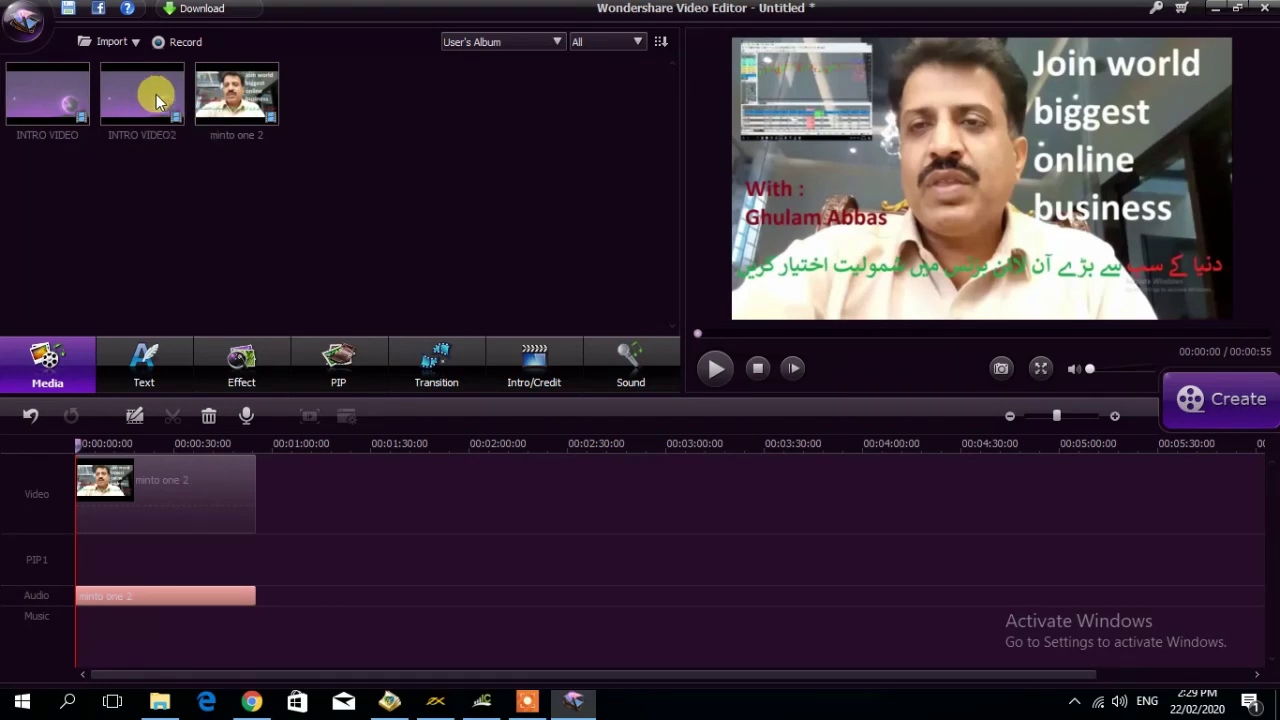
Insert INTRO VIDEO at the start of the Video track ahead of minto one 2, and select the minto one 2 clip.
mouse_move(47, 105)
mouse_down()
mouse_move(49, 206)
mouse_move(83, 363)
mouse_move(77, 485)
mouse_up()
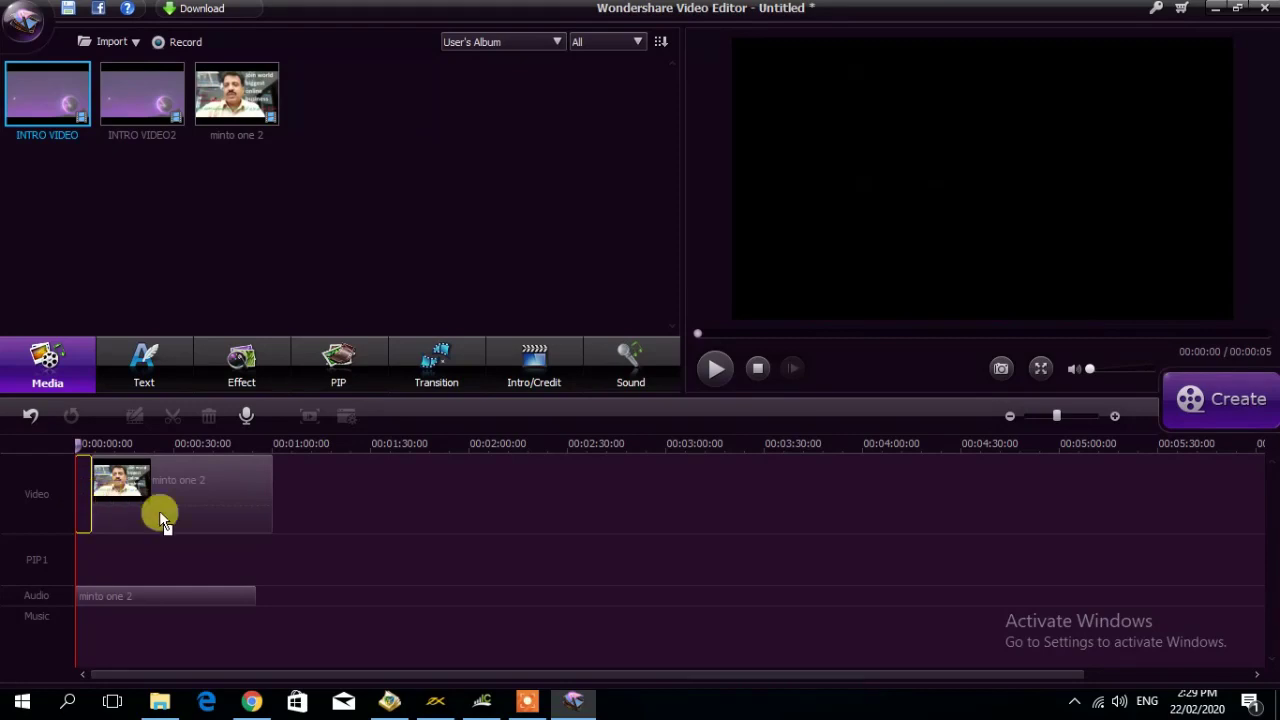
click(458, 493)
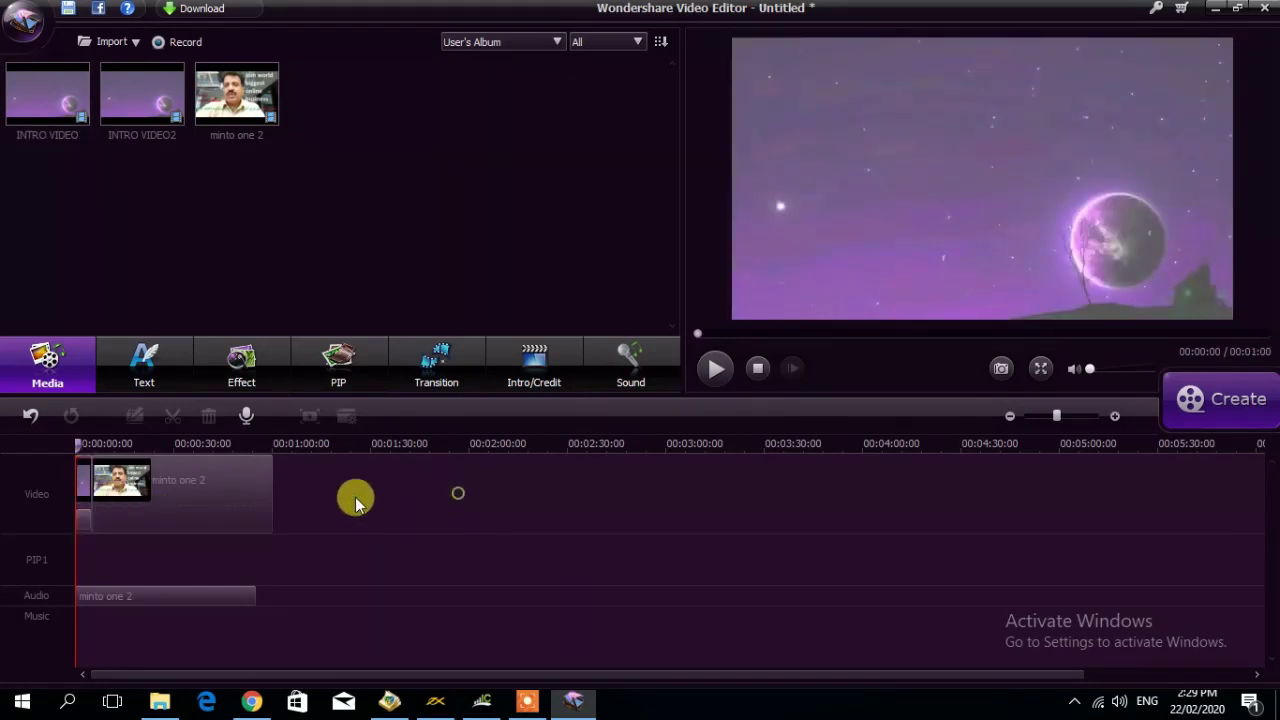
click(85, 488)
click(163, 487)
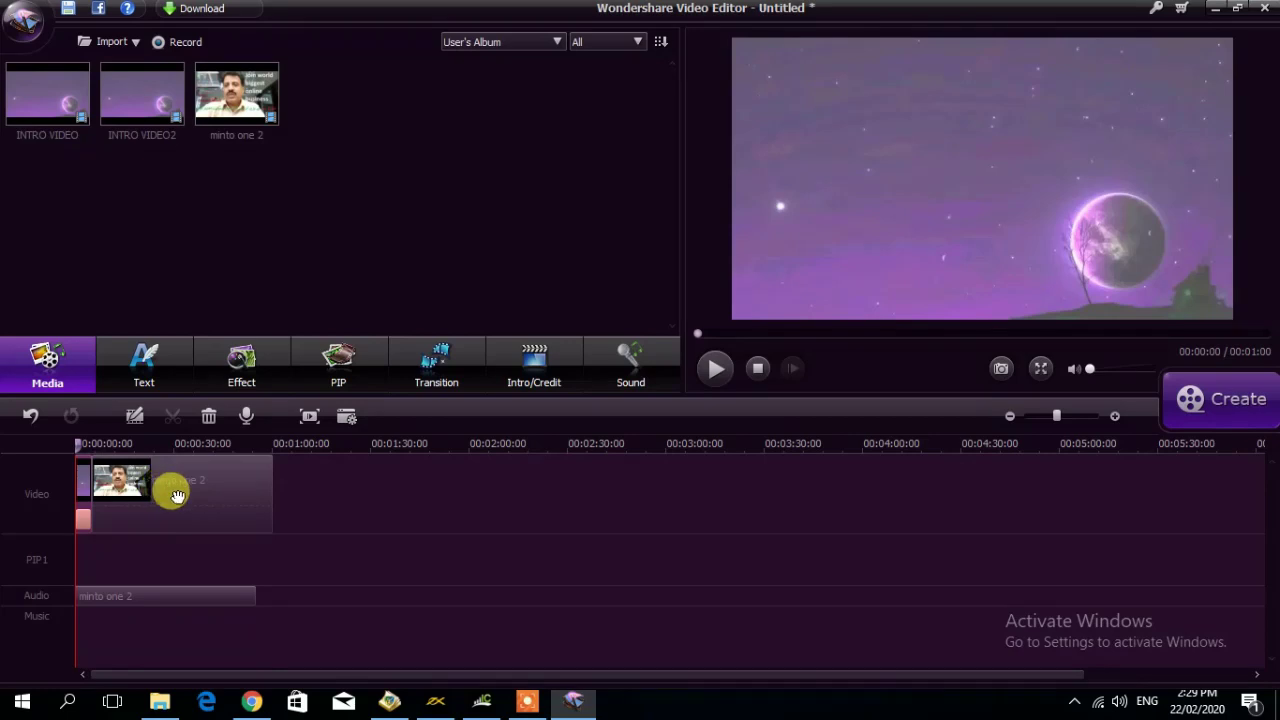
drag(177, 496, 176, 490)
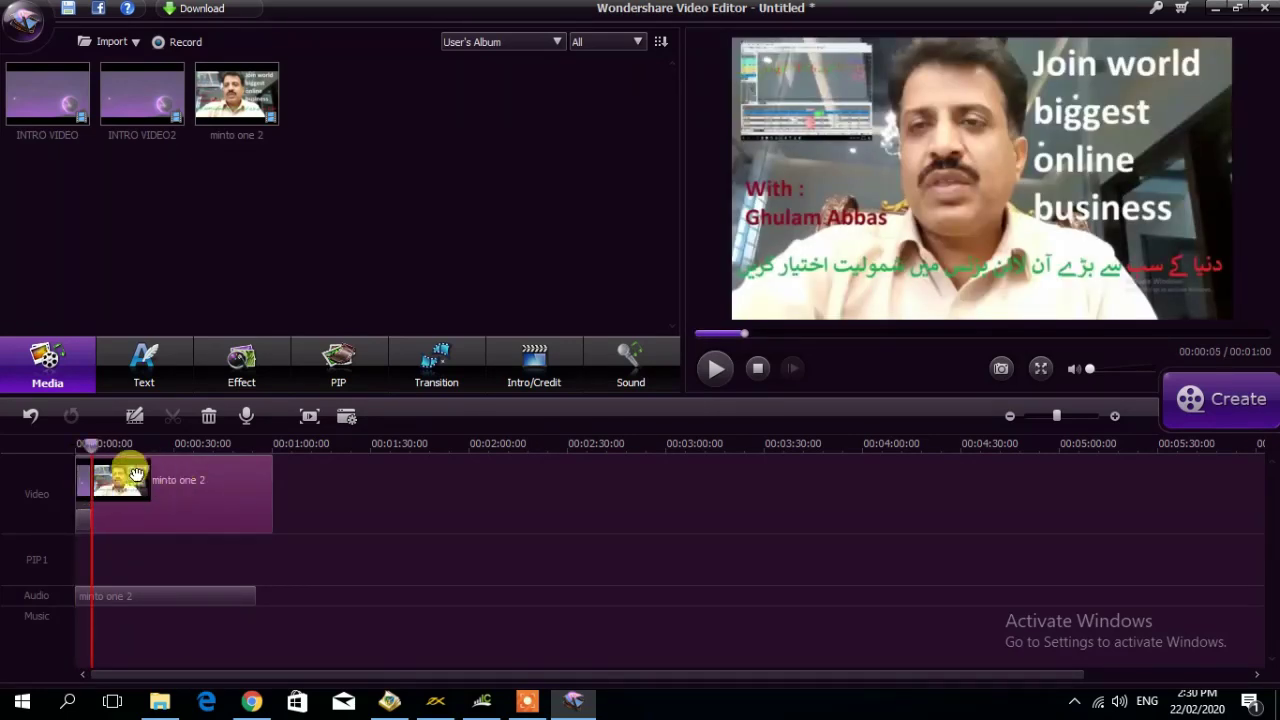
Play the timeline from the beginning through INTRO VIDEO into the minto one 2 clip, and pause.
click(77, 452)
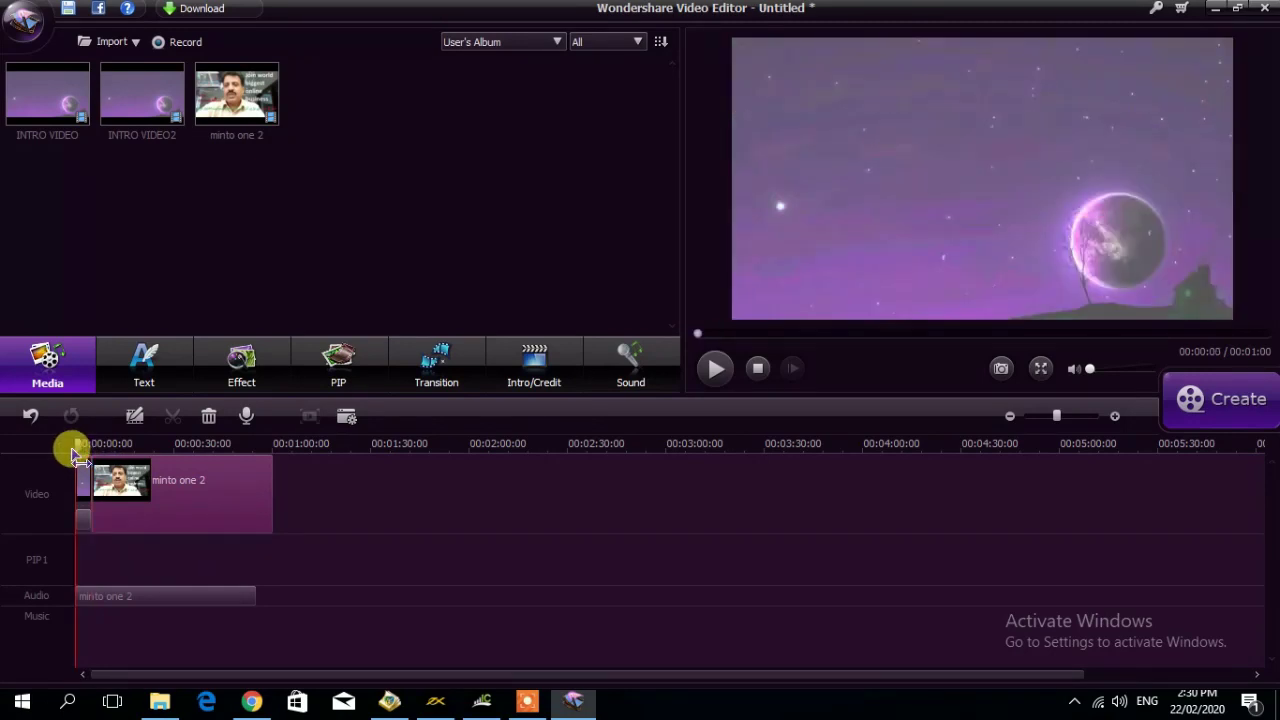
click(716, 368)
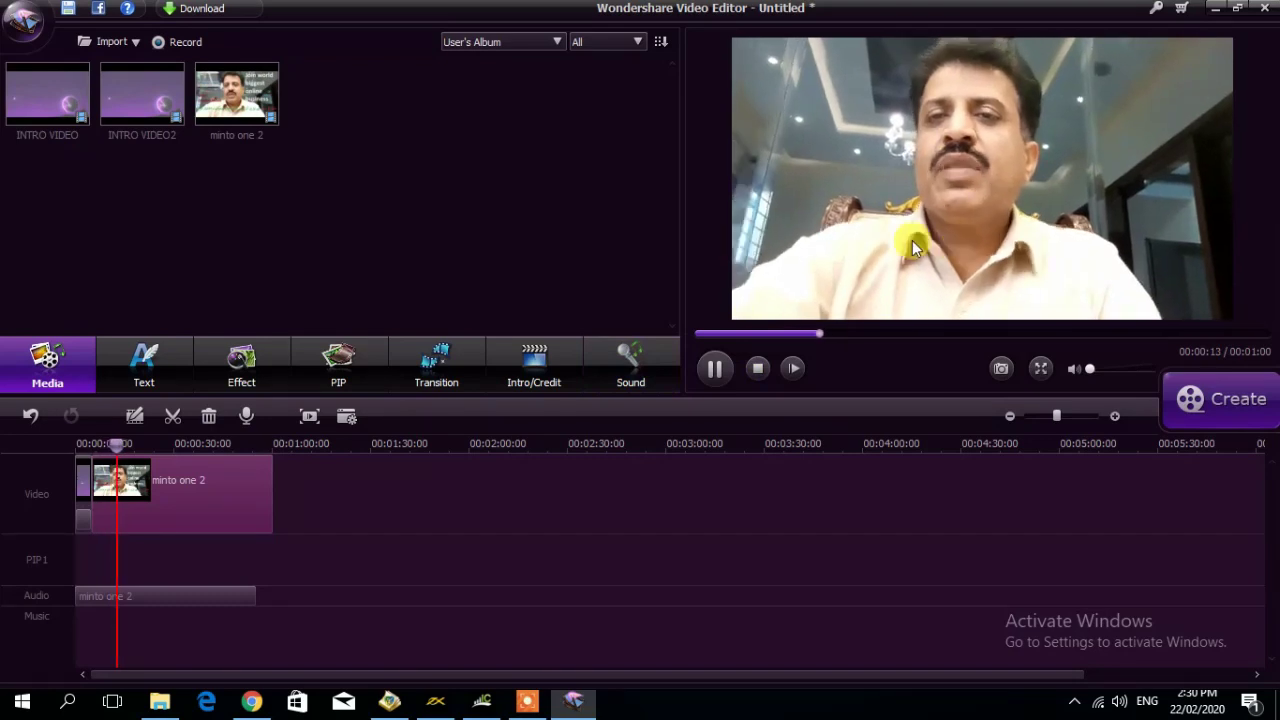
key(space)
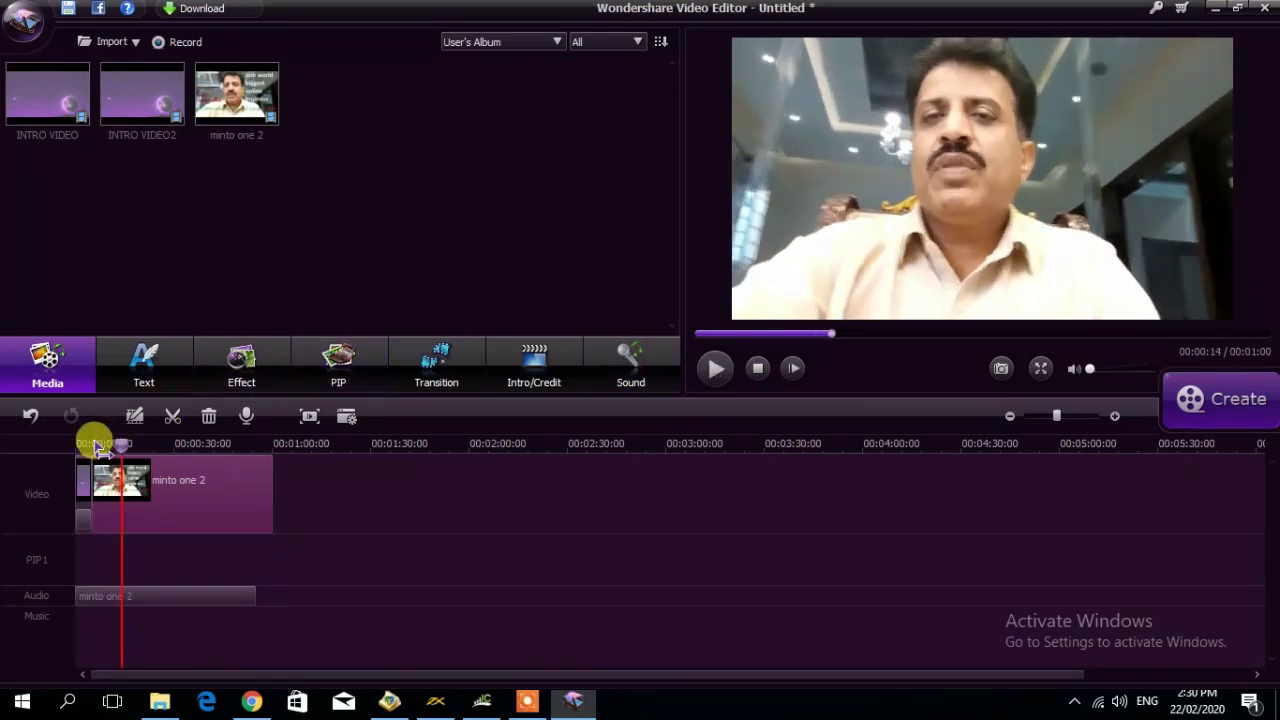
Play the timeline from within the intro into the minto one 2 clip and split that clip at 00:00:09.
click(90, 445)
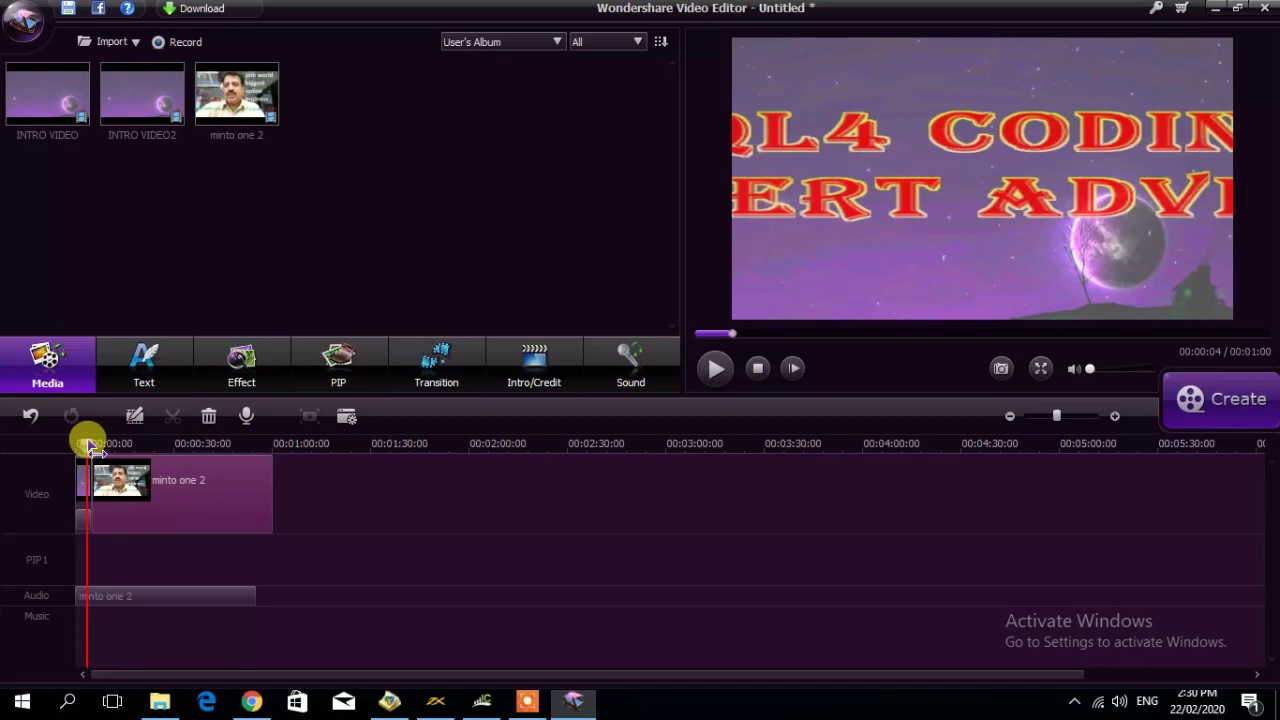
key(space)
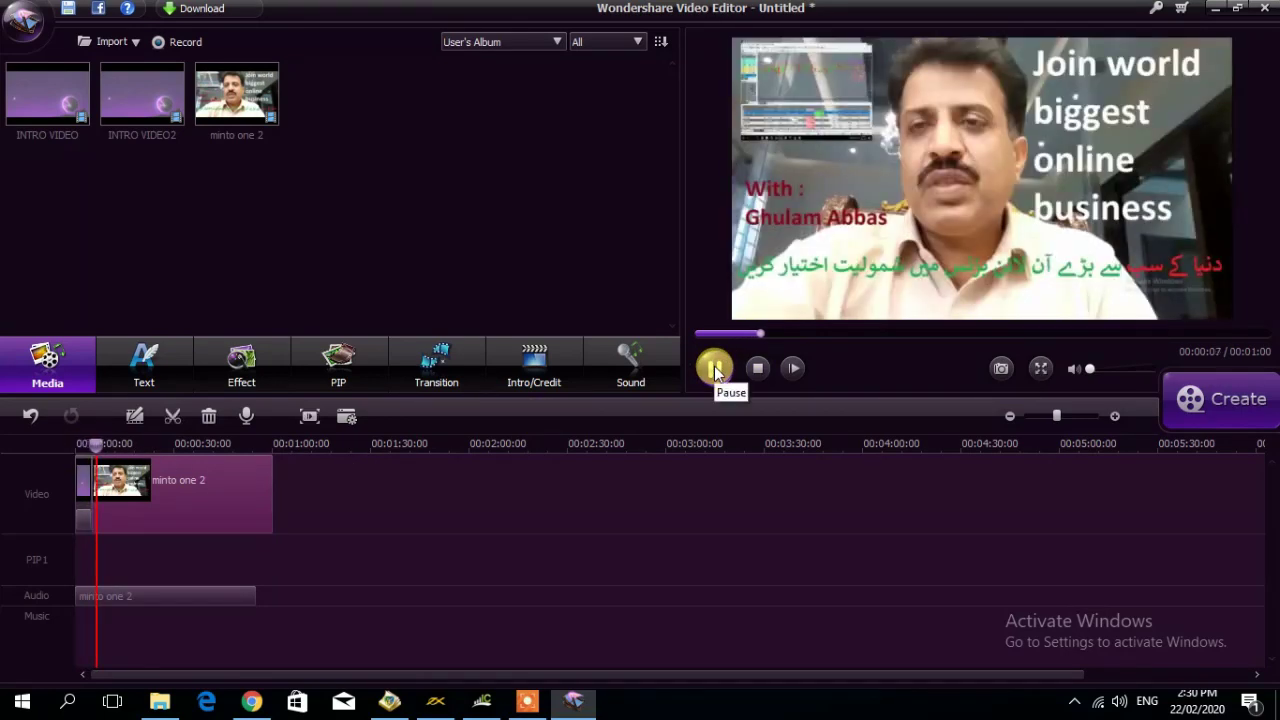
click(714, 368)
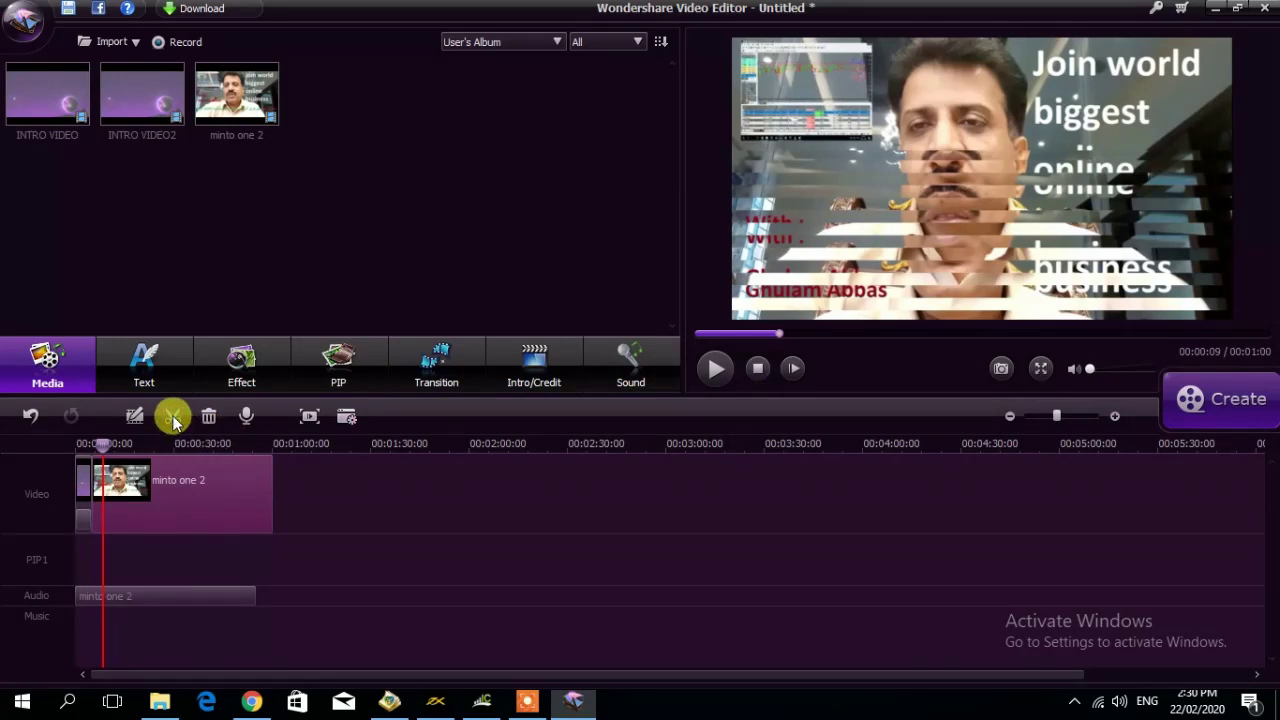
click(375, 545)
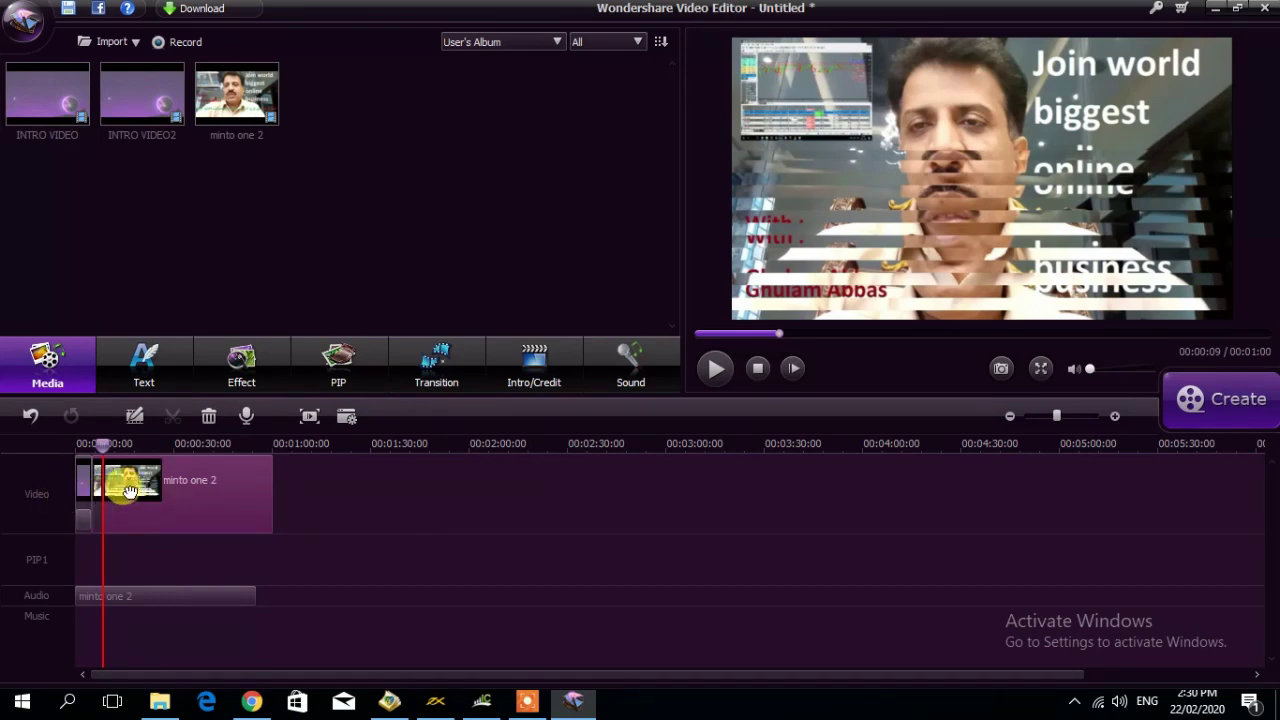
Split the minto one 2 clip again at 00:00:10 and delete the short segment between the two cuts.
drag(386, 431, 917, 423)
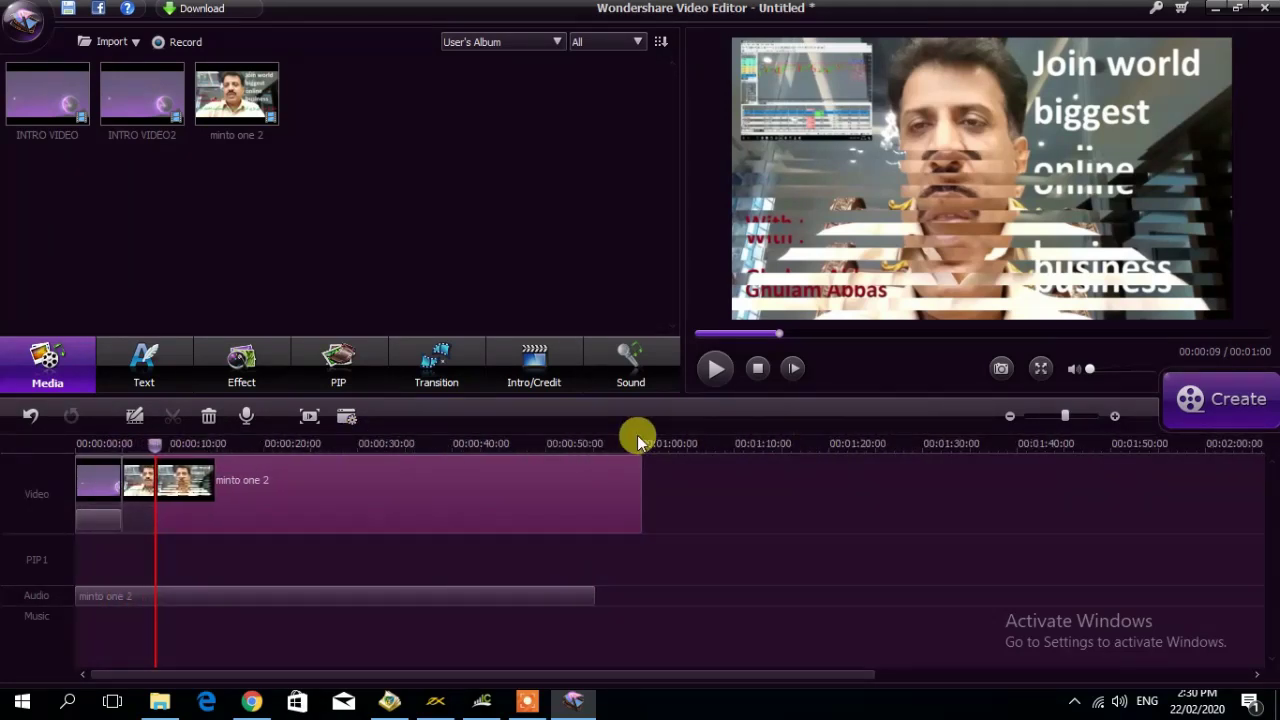
drag(546, 430, 870, 445)
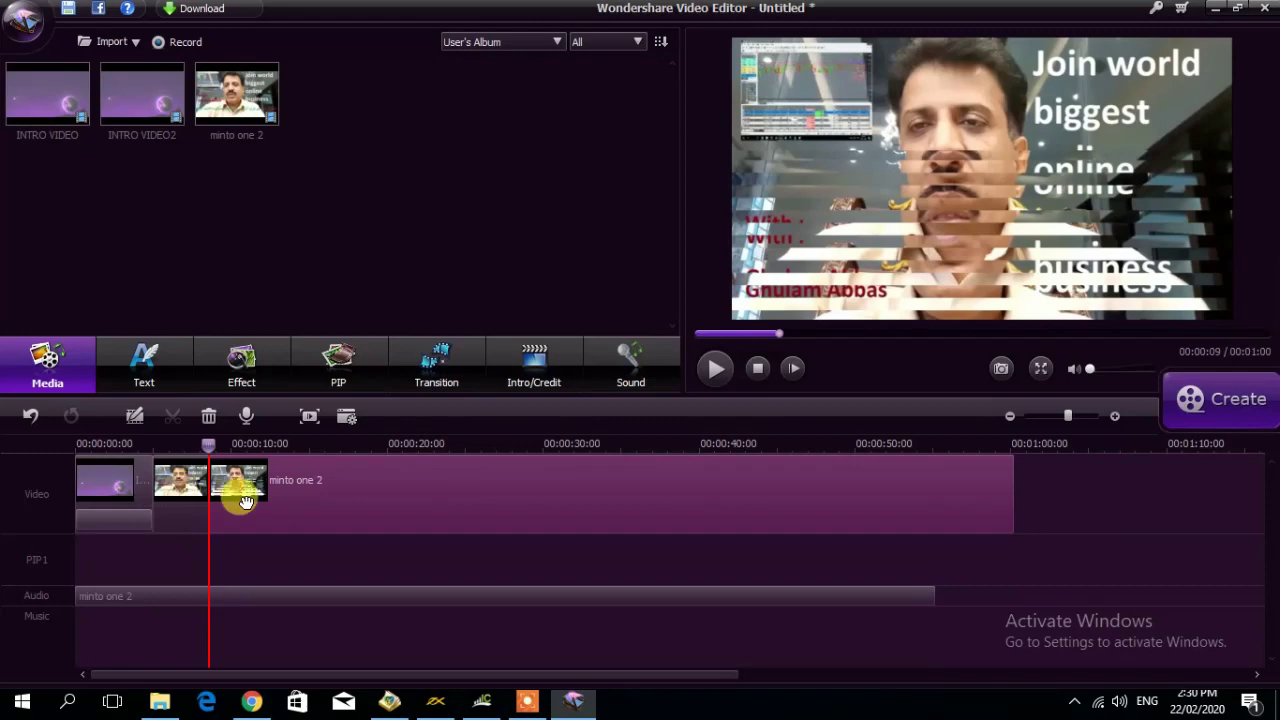
click(716, 369)
click(718, 369)
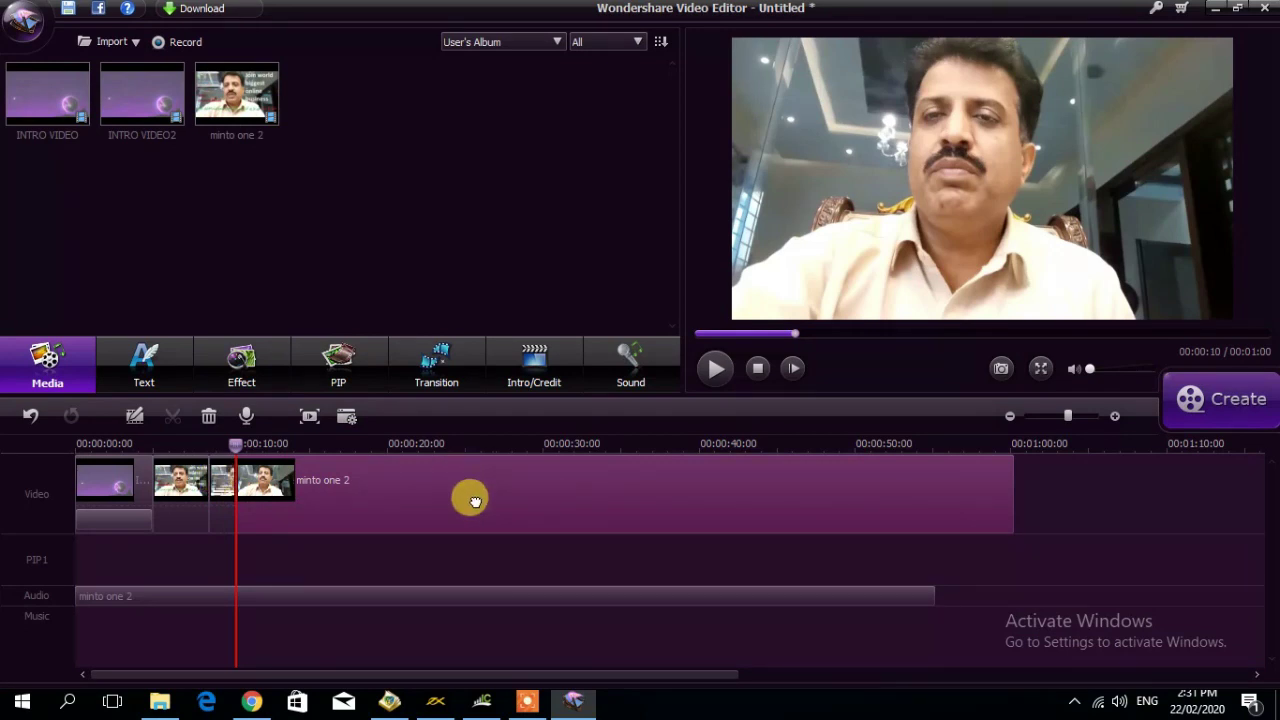
click(208, 488)
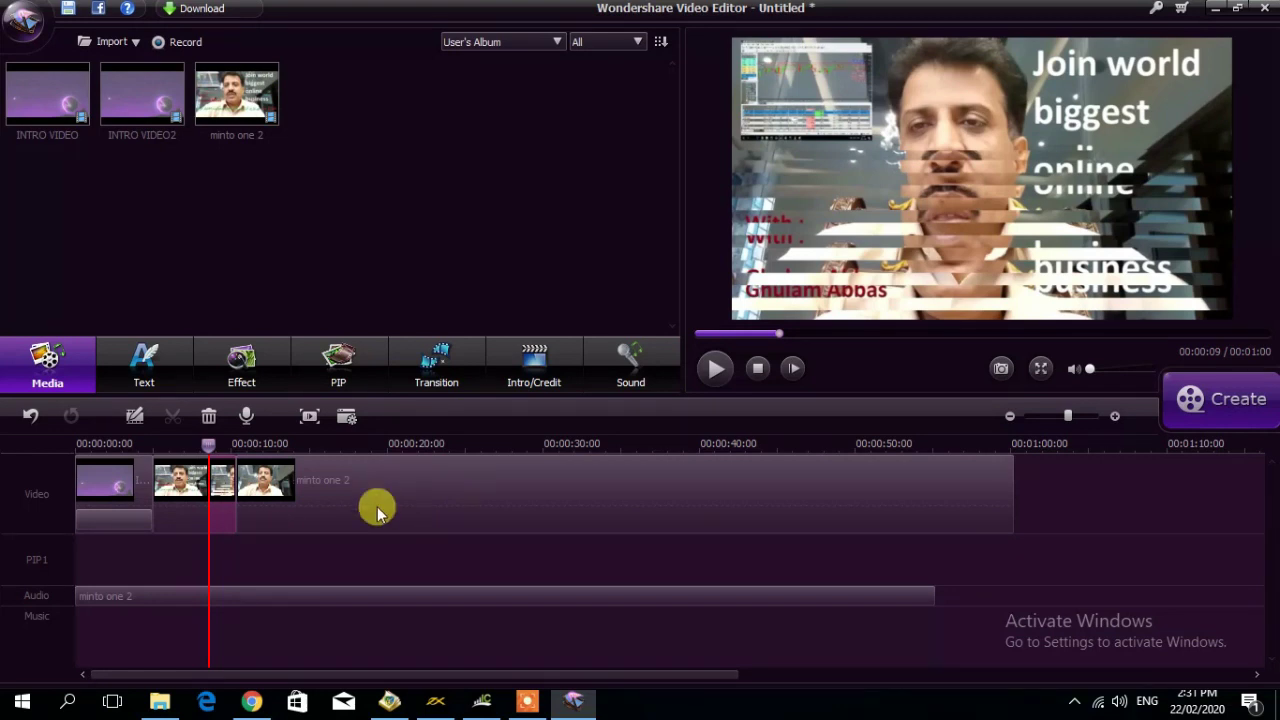
key(Delete)
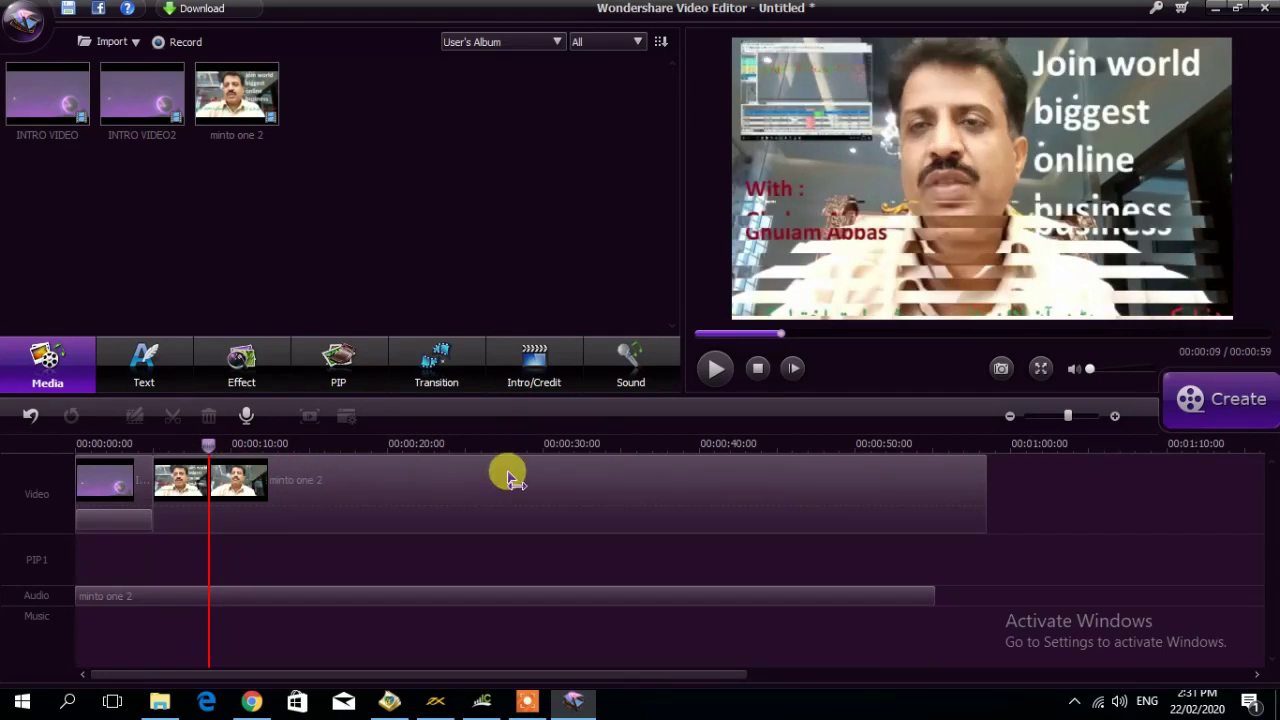
Play the timeline past the cut, pause at 00:00:24 and delete the detached minto one 2 audio from the Audio track.
click(715, 368)
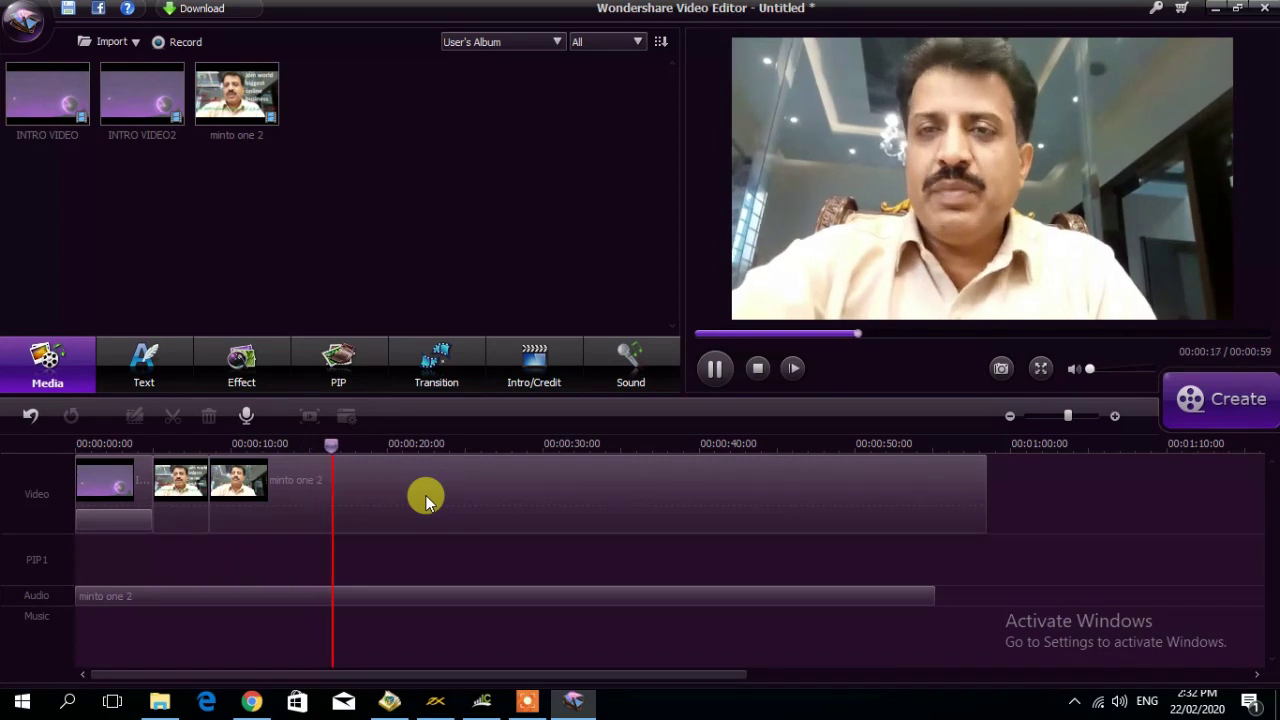
click(420, 596)
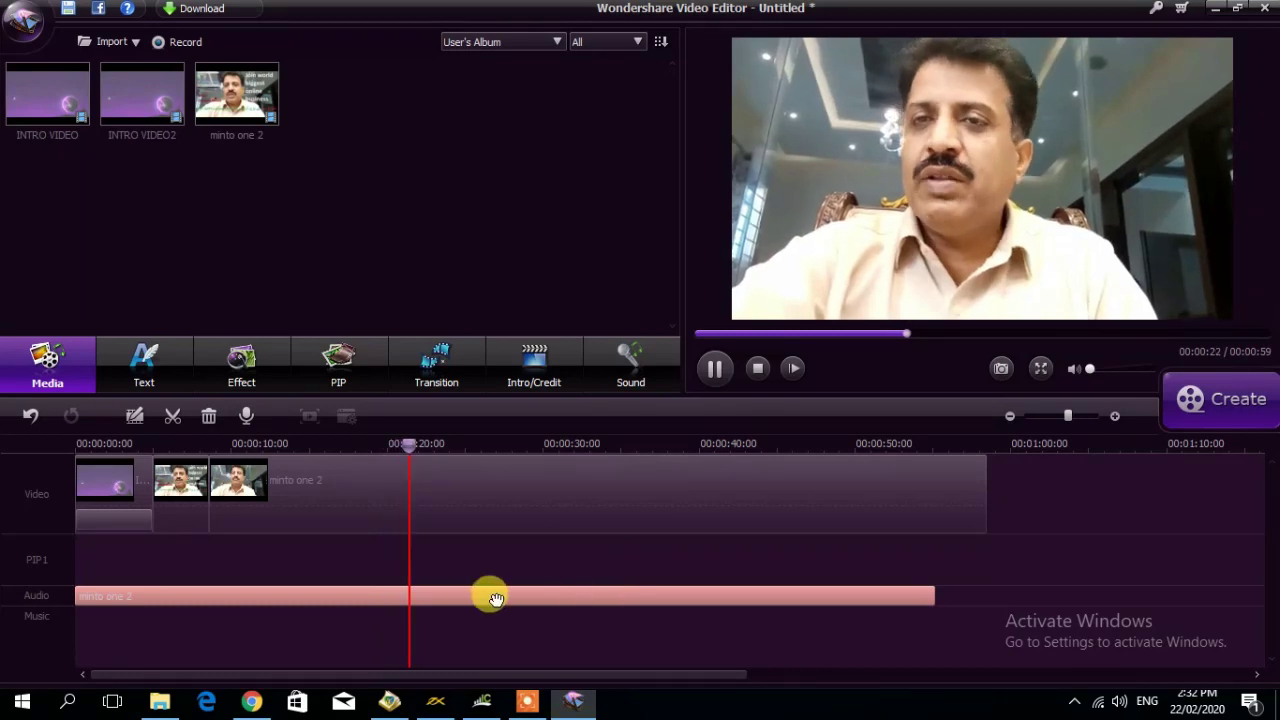
click(714, 368)
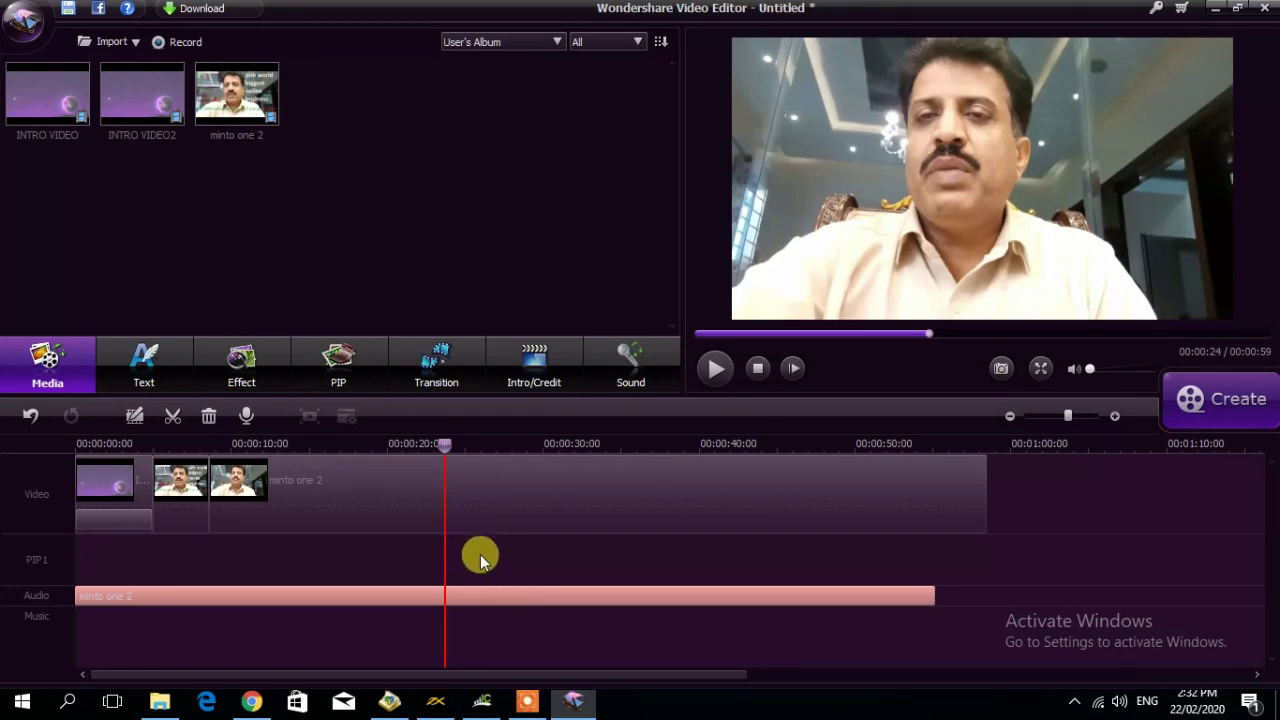
click(208, 418)
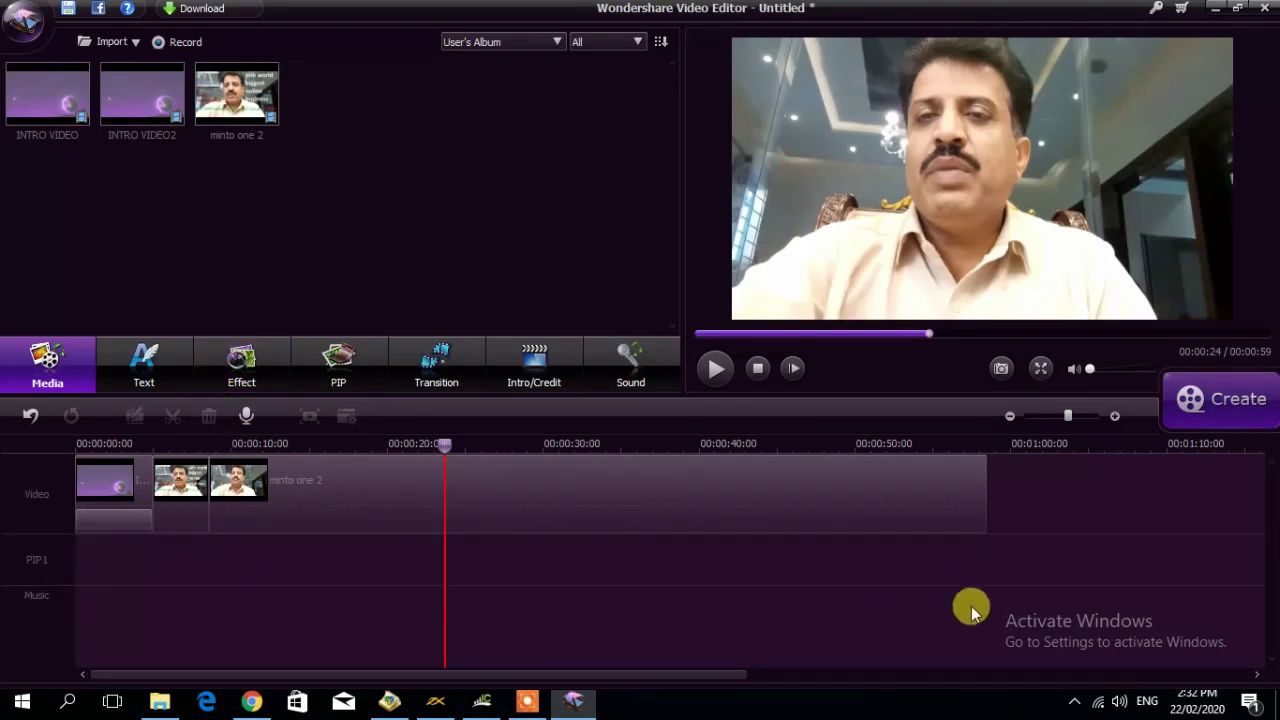
Detach the audio of the intro clip at the start of the Video track and delete it.
click(100, 518)
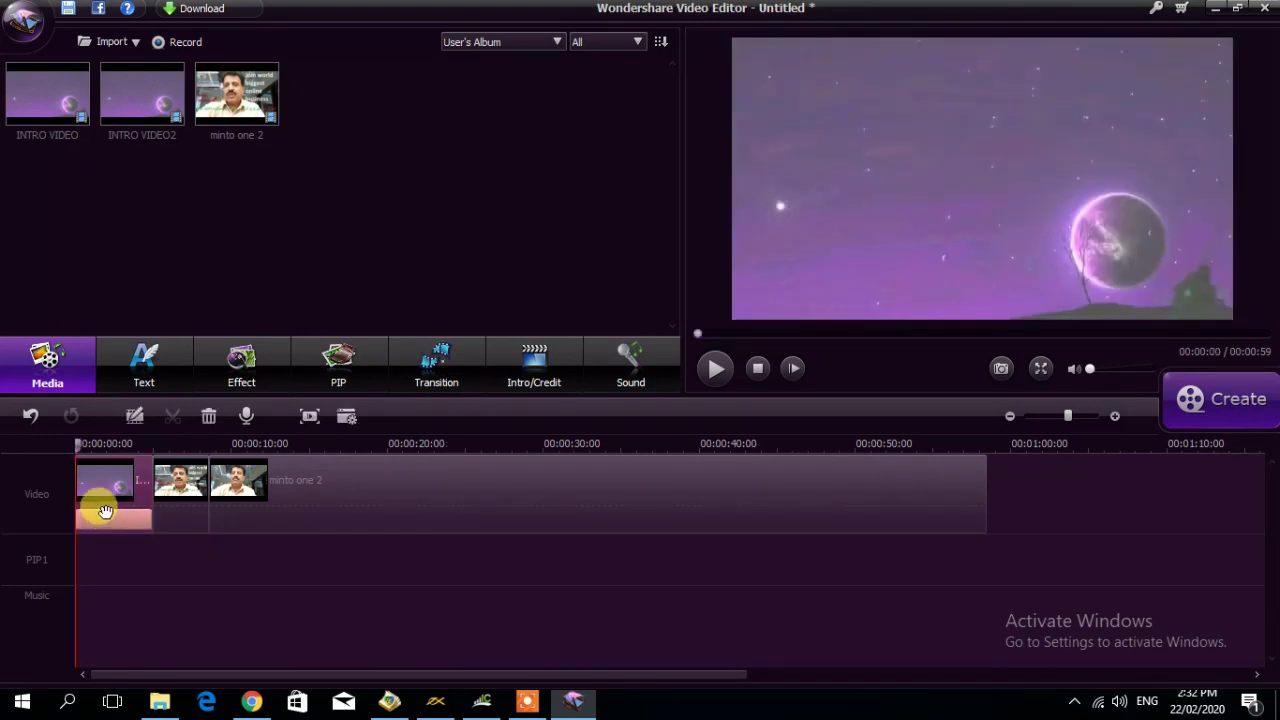
right_click(105, 511)
click(150, 424)
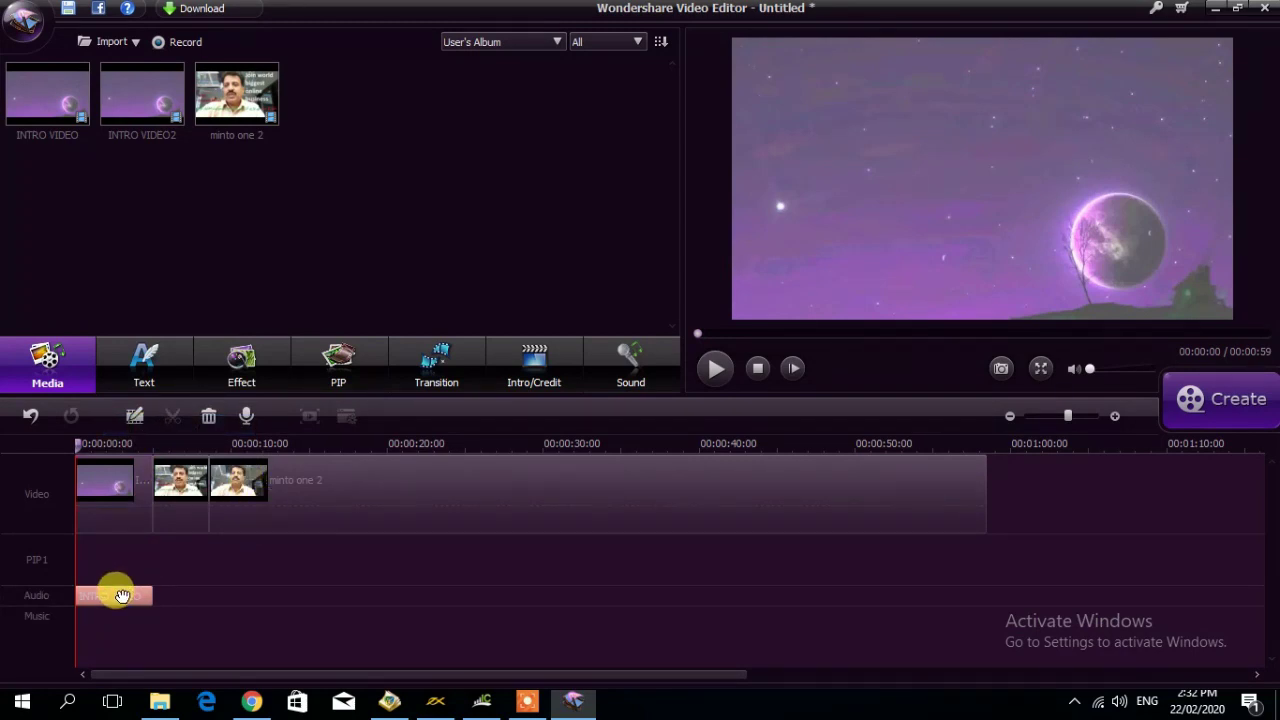
click(209, 415)
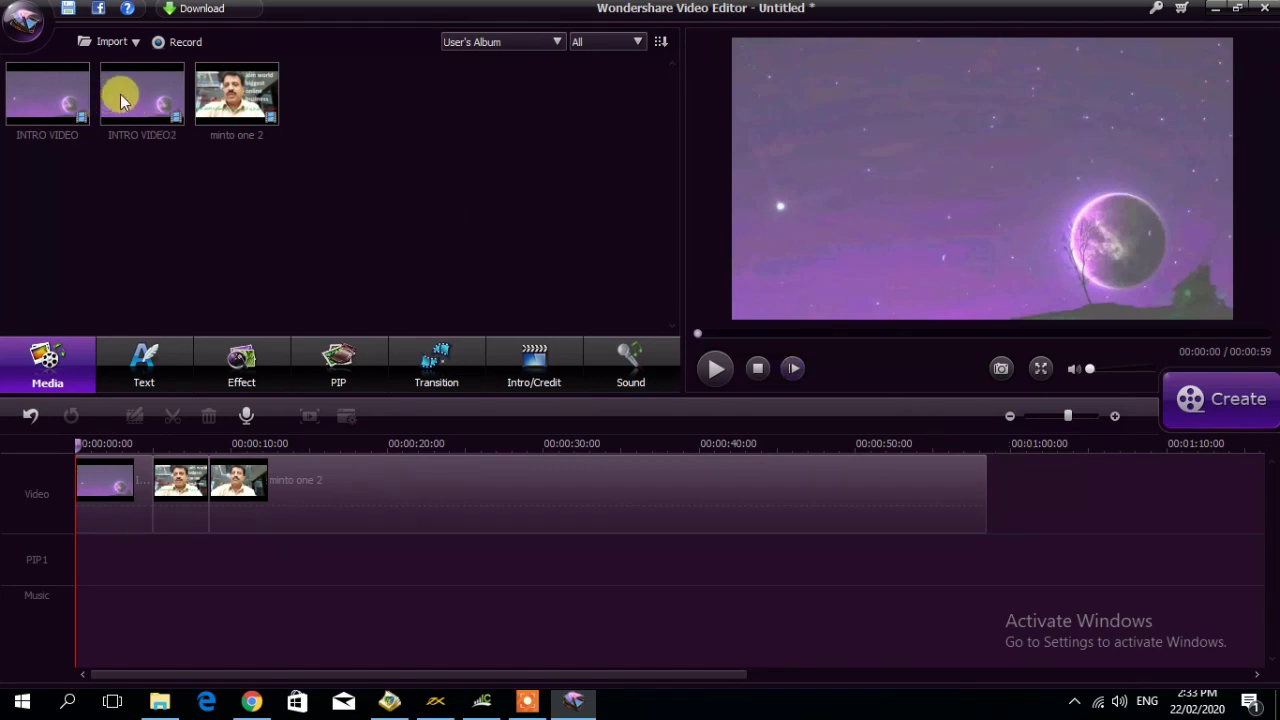
Add INTRO VIDEO2 at the end of the Video track and return the playhead to 00:00:01.
drag(136, 100, 983, 457)
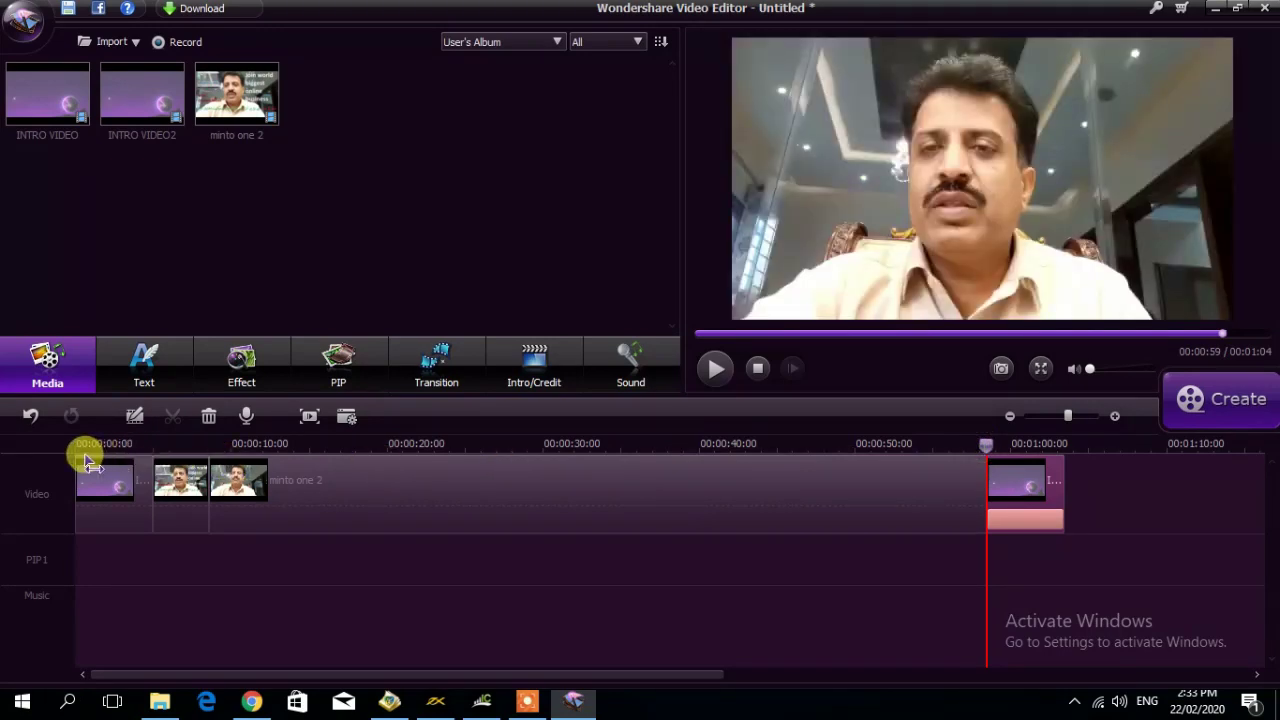
click(88, 462)
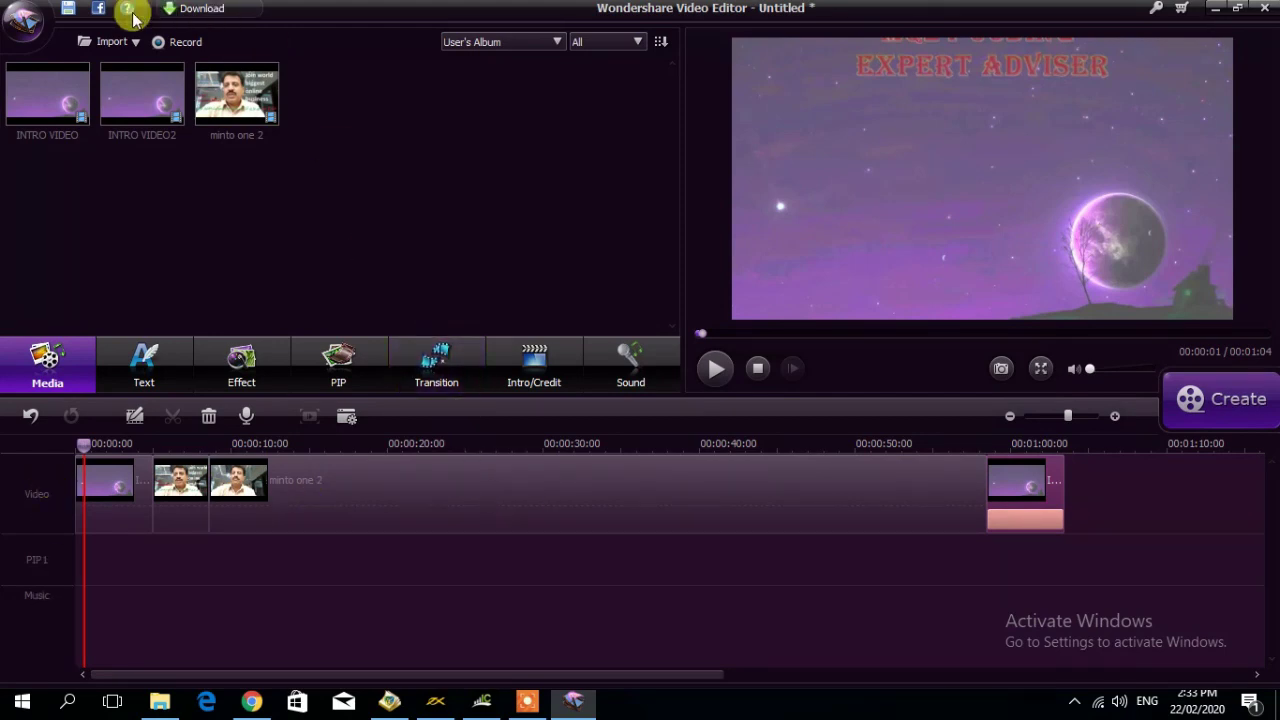
Import MY SOUND FILE from the Desktop folder into the media library.
click(112, 46)
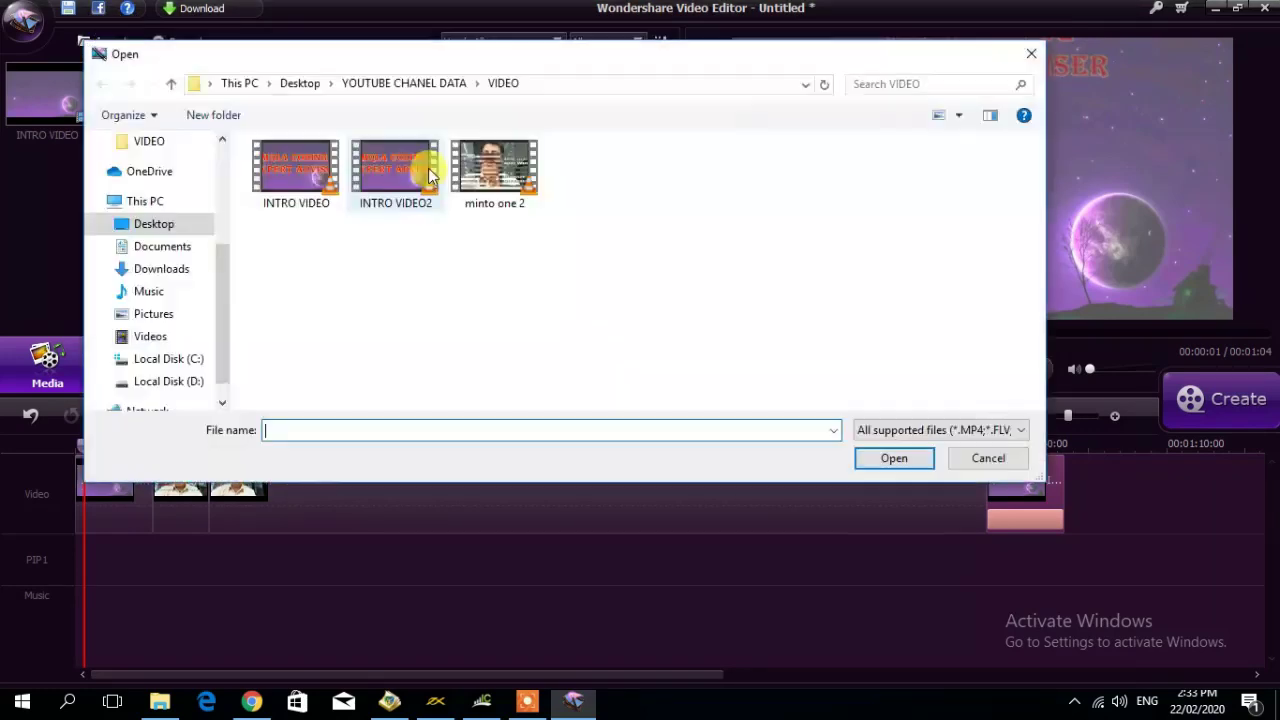
click(158, 250)
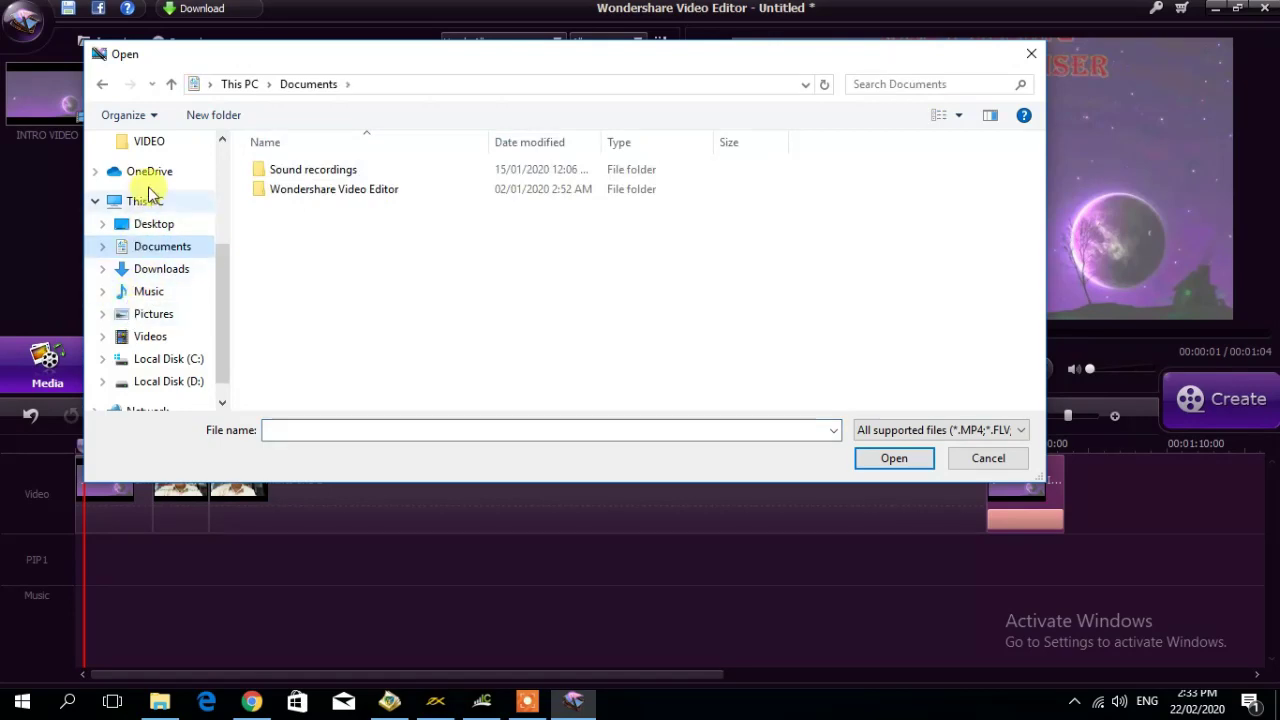
click(158, 224)
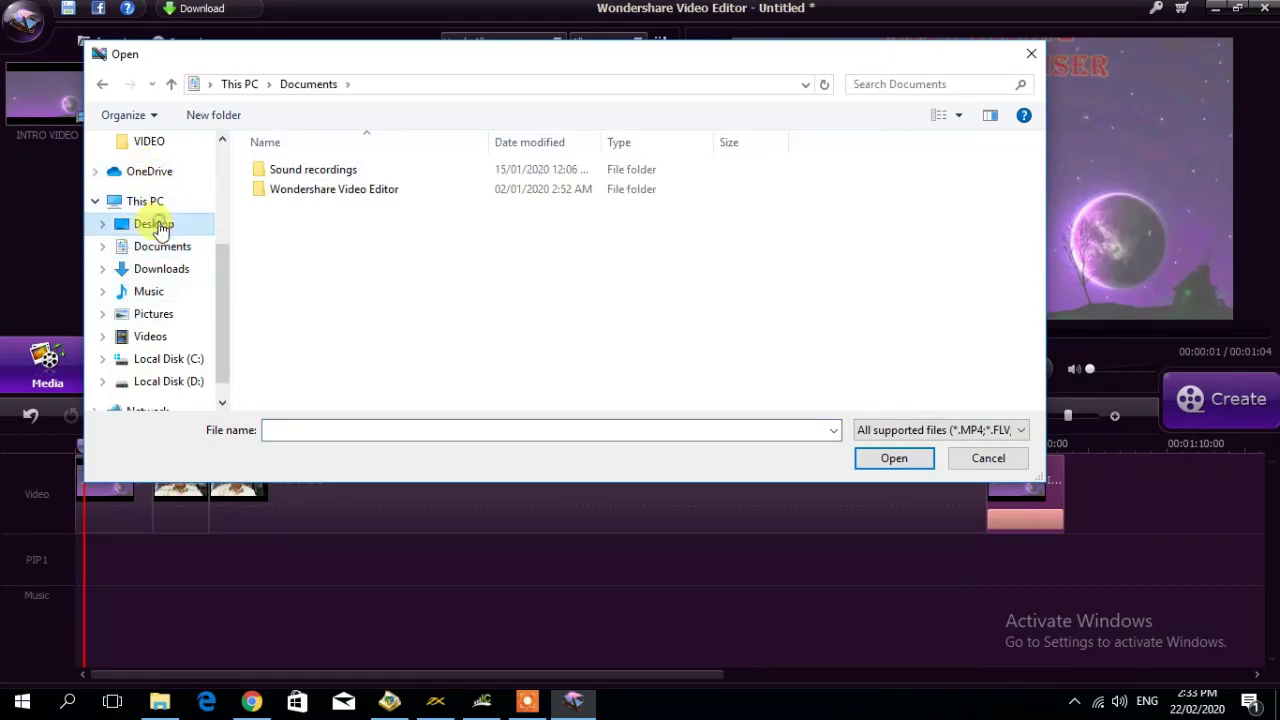
click(795, 210)
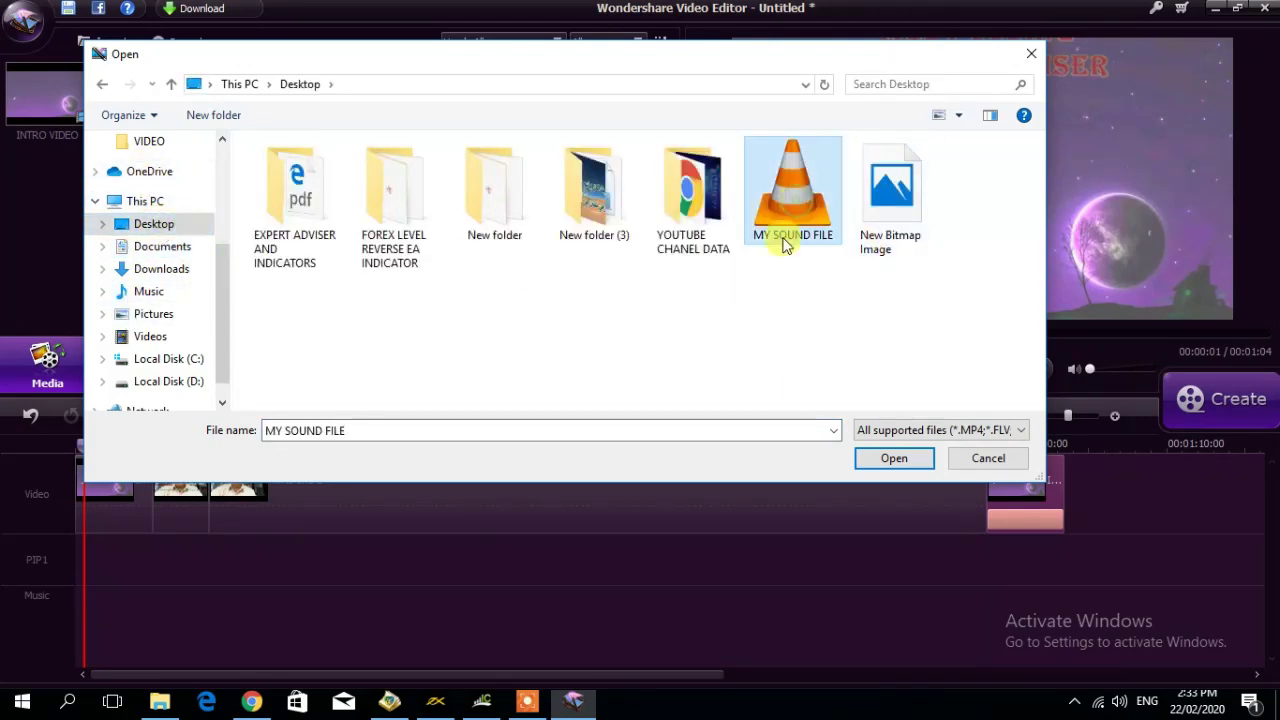
click(894, 460)
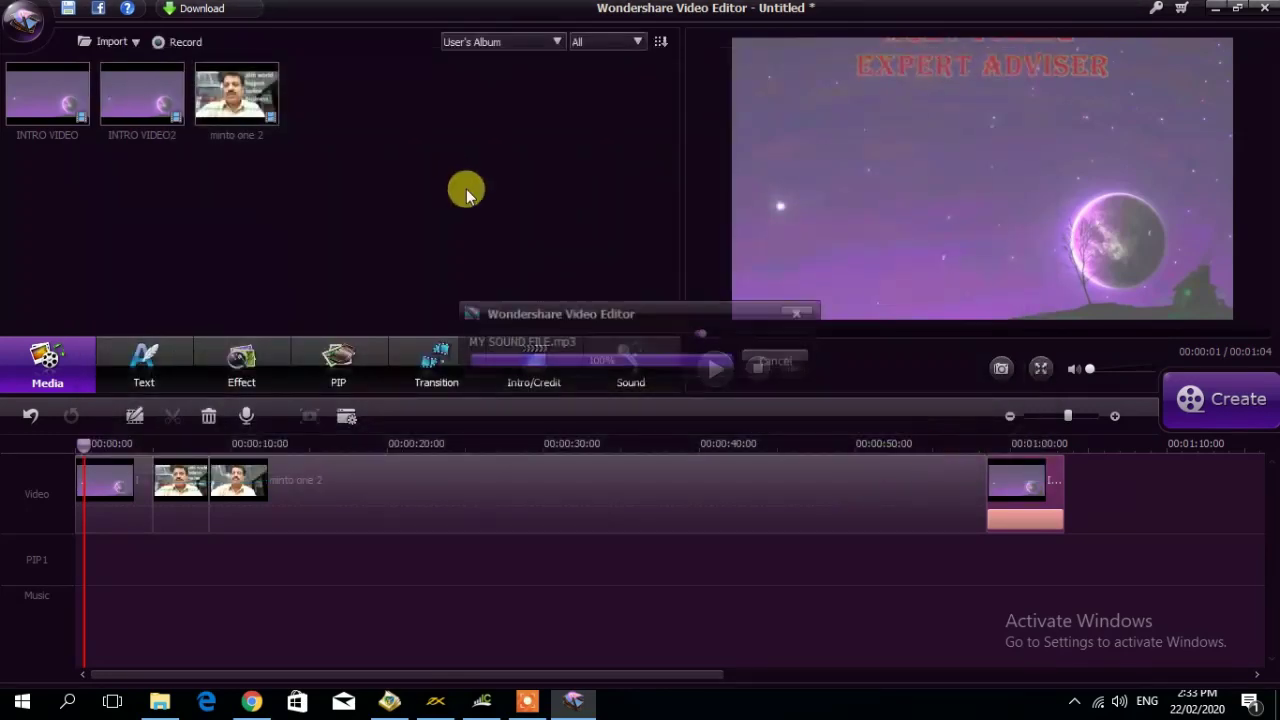
Place MY SOUND FILE at the start of the Music track and cut off the part beyond the last video clip.
drag(353, 97, 75, 547)
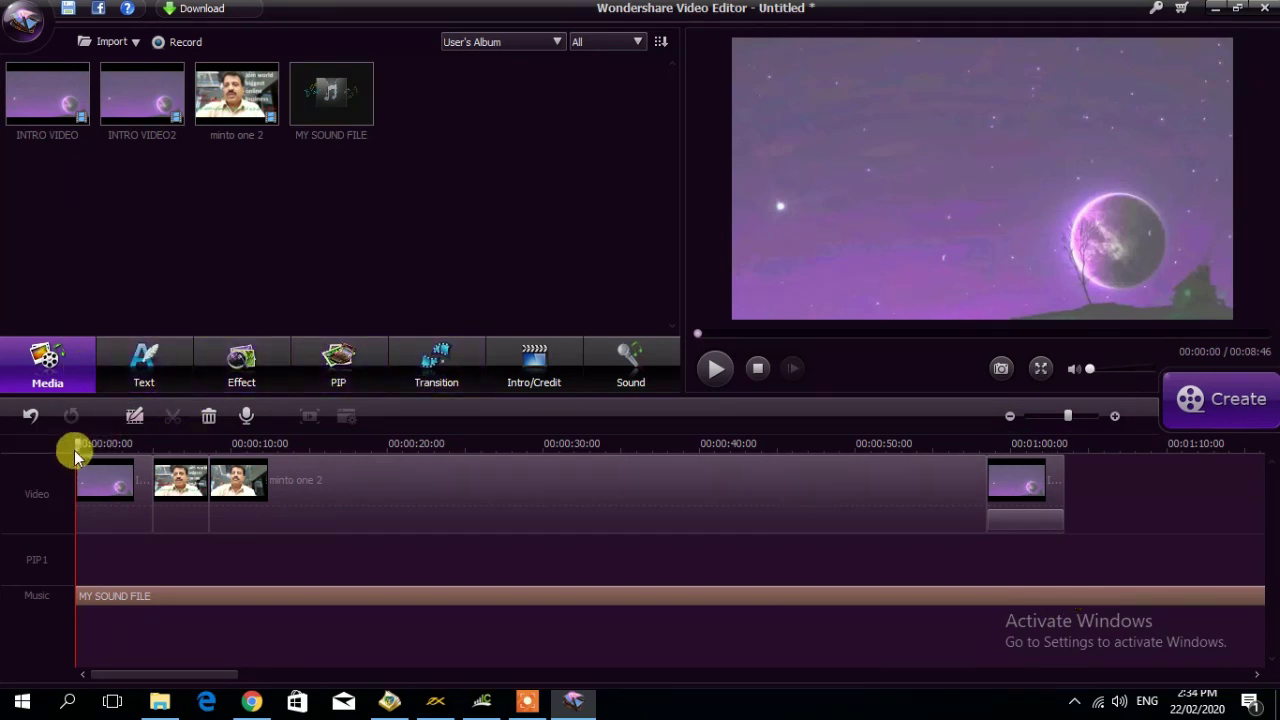
click(1052, 472)
click(1050, 470)
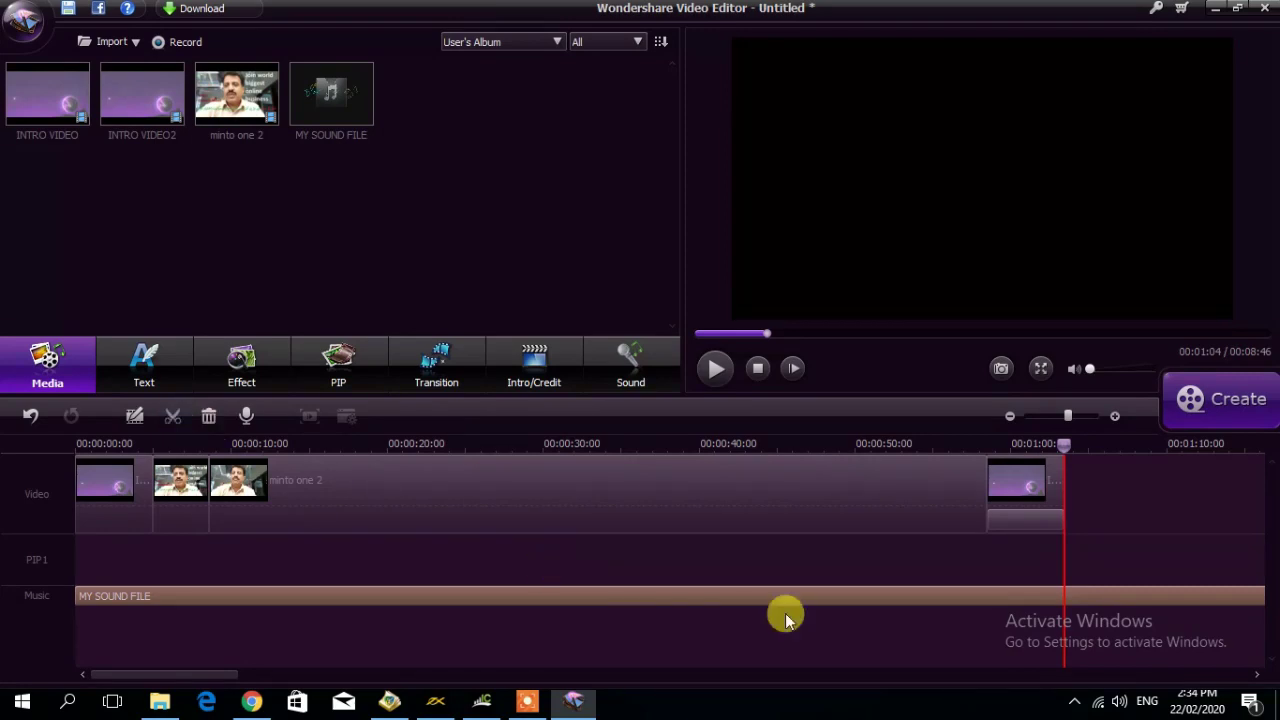
click(1070, 600)
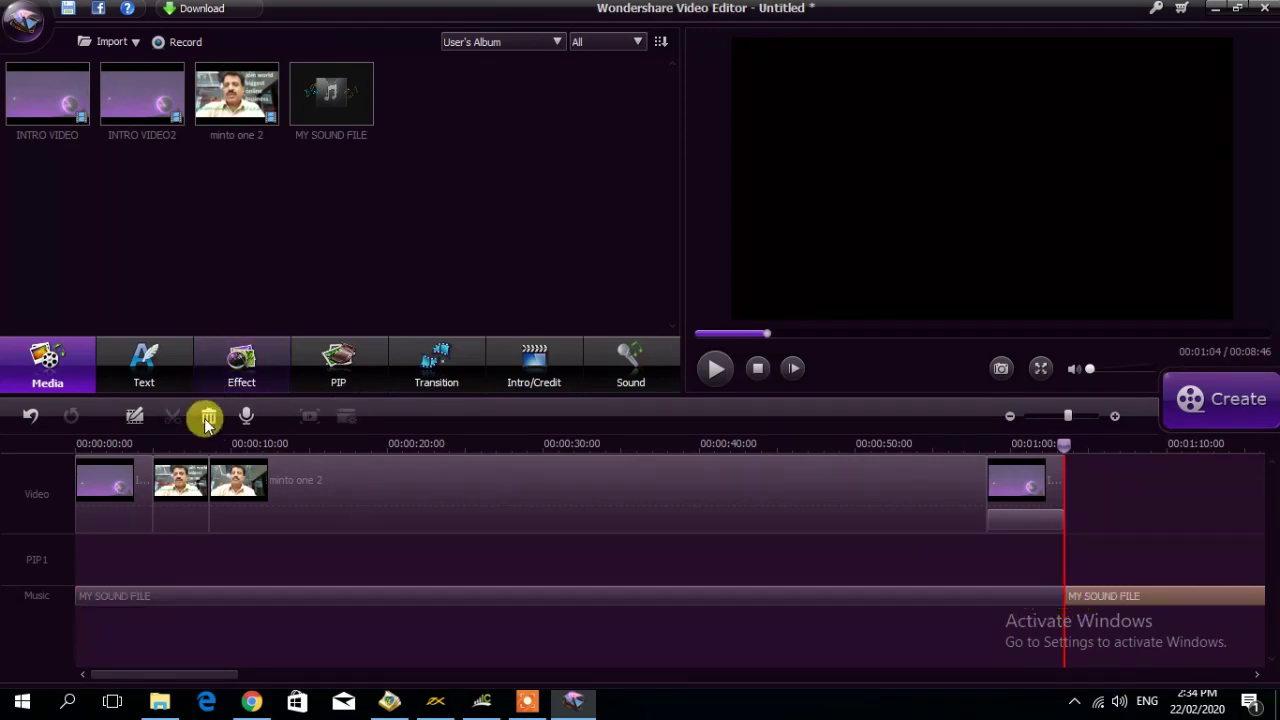
key(Delete)
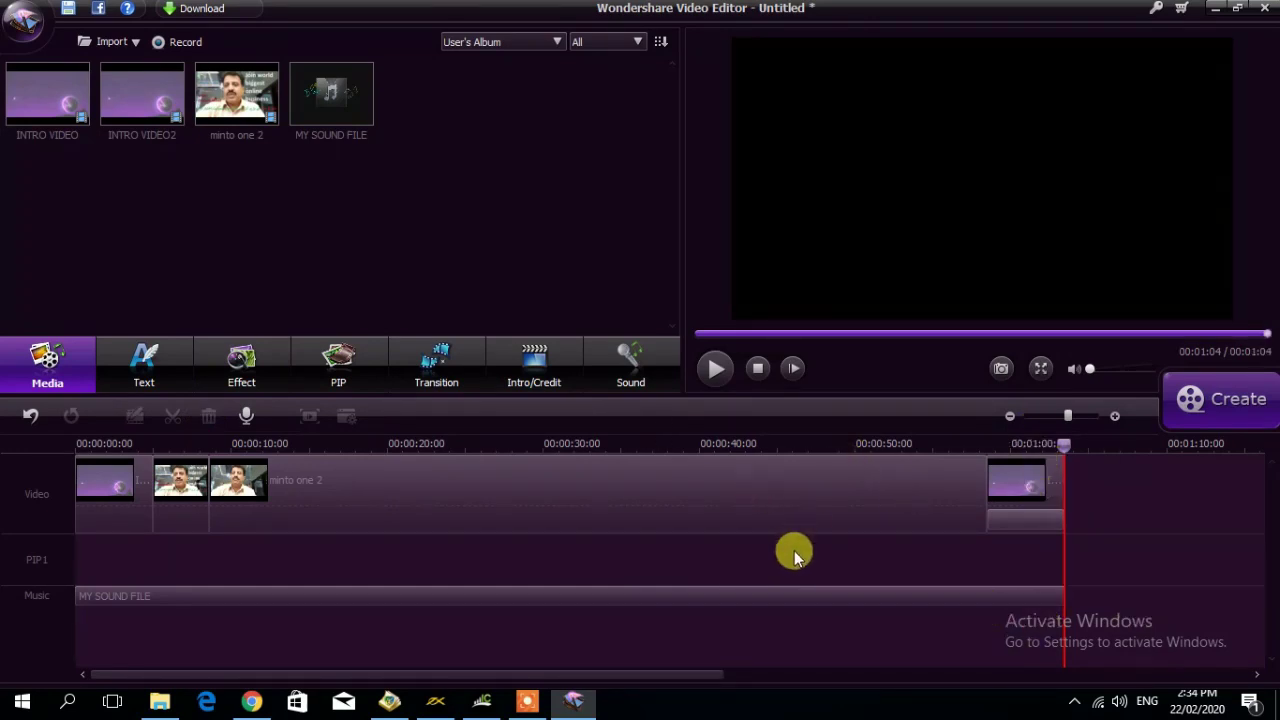
Set the volume of MY SOUND FILE on the Music track to 200 and play part of the timeline with it.
double_click(405, 595)
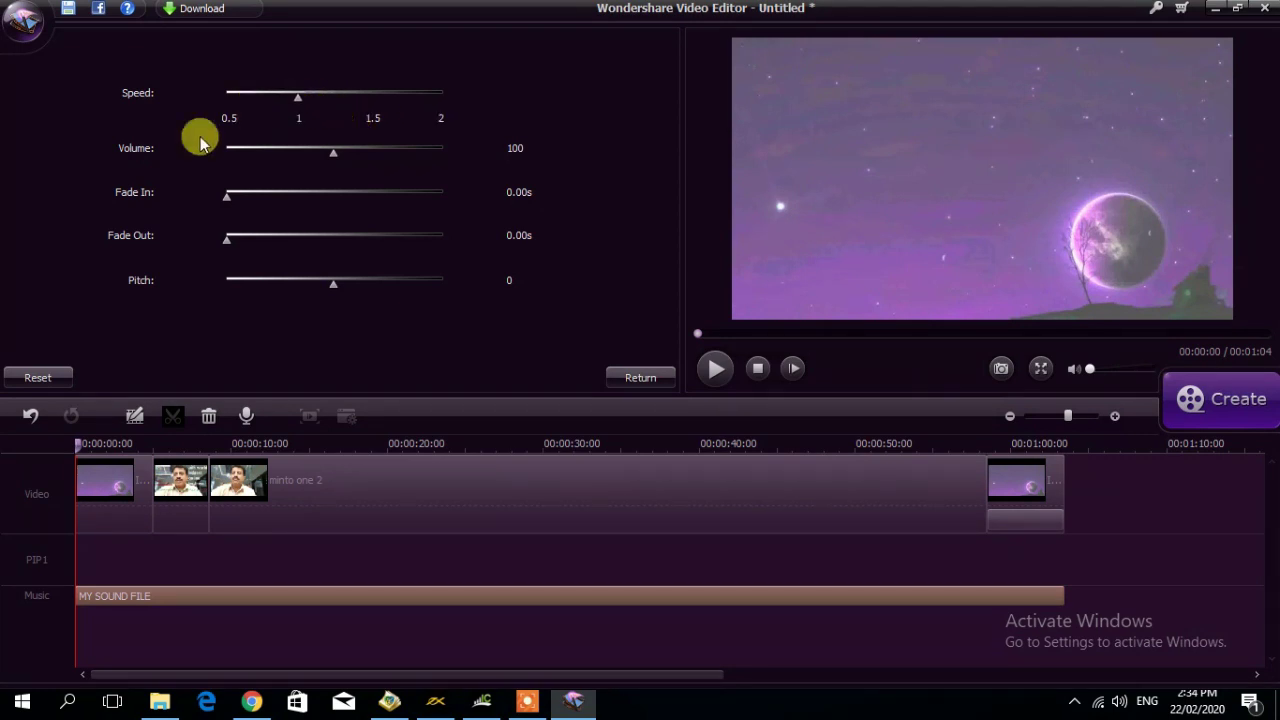
drag(336, 157, 458, 156)
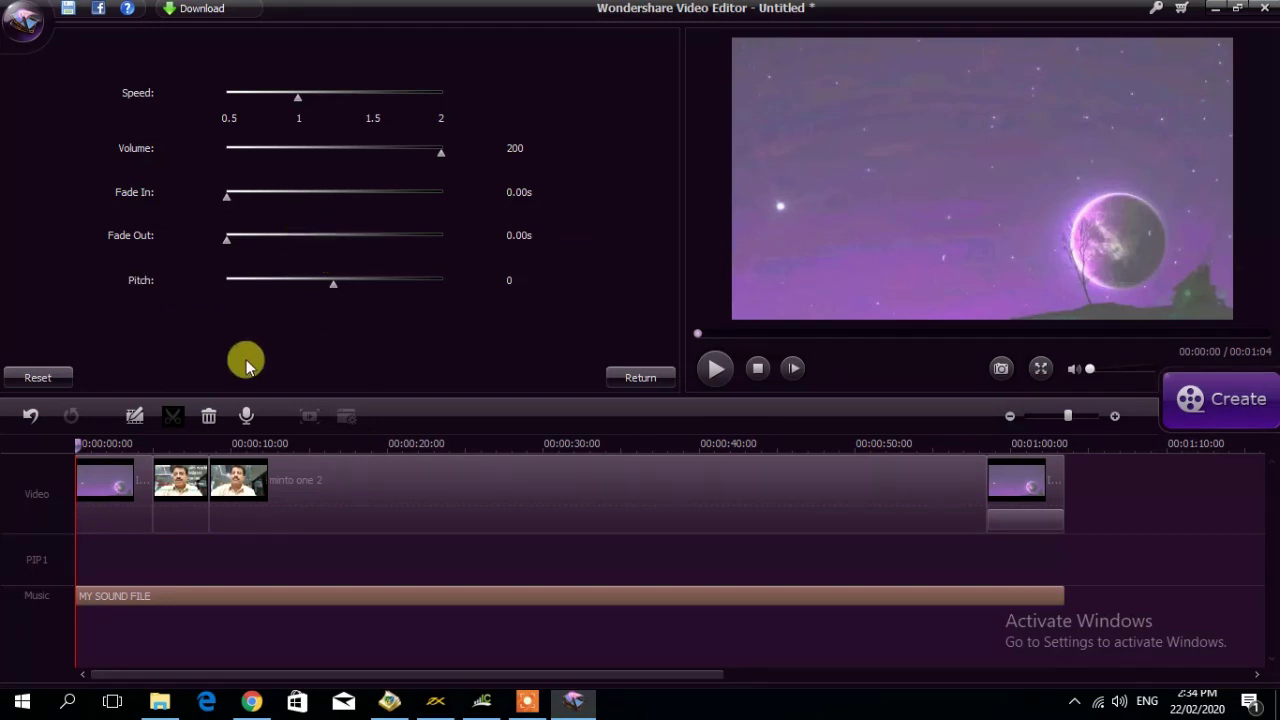
click(645, 378)
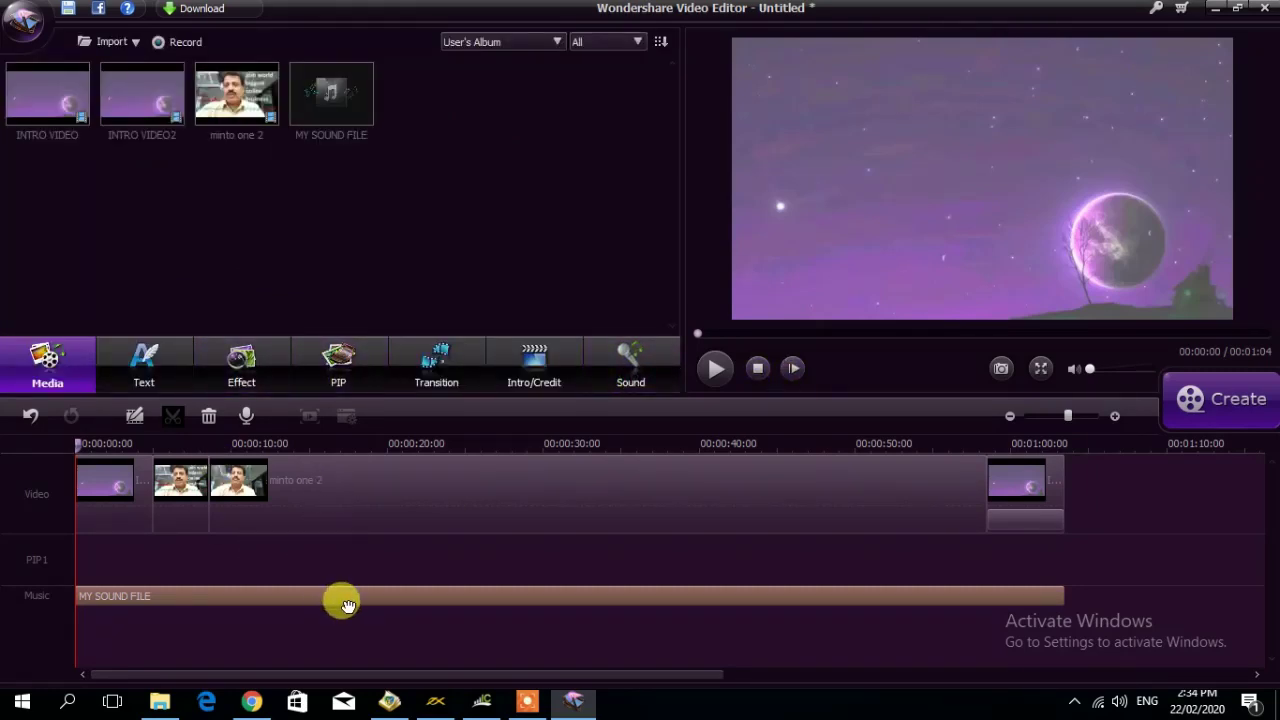
click(713, 369)
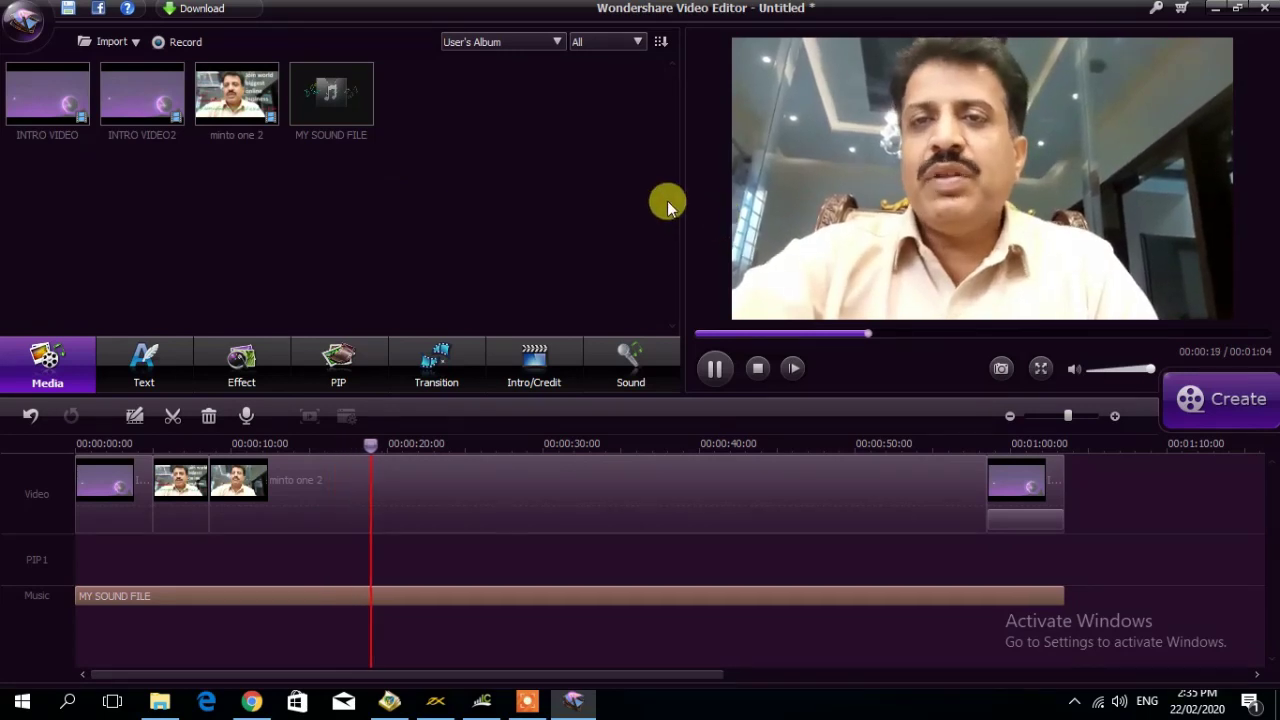
click(712, 378)
Open the output settings and examine the device export options and the list of device presets.
click(1240, 400)
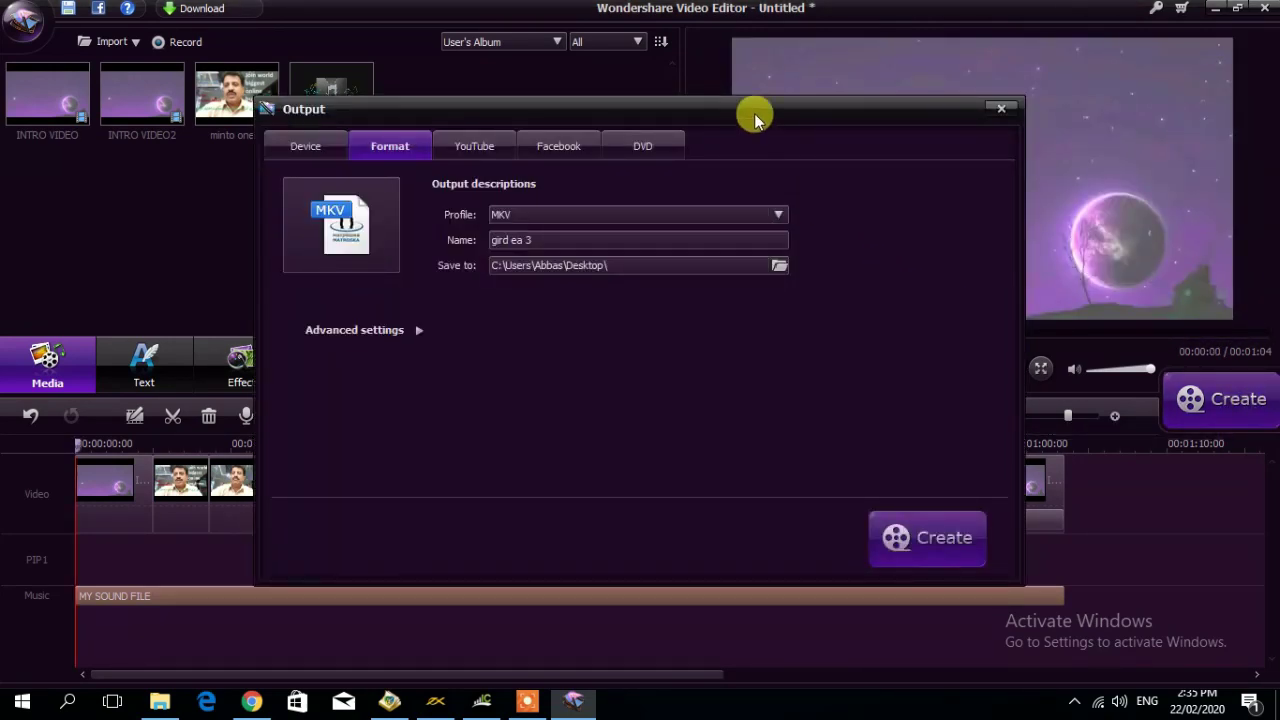
click(310, 150)
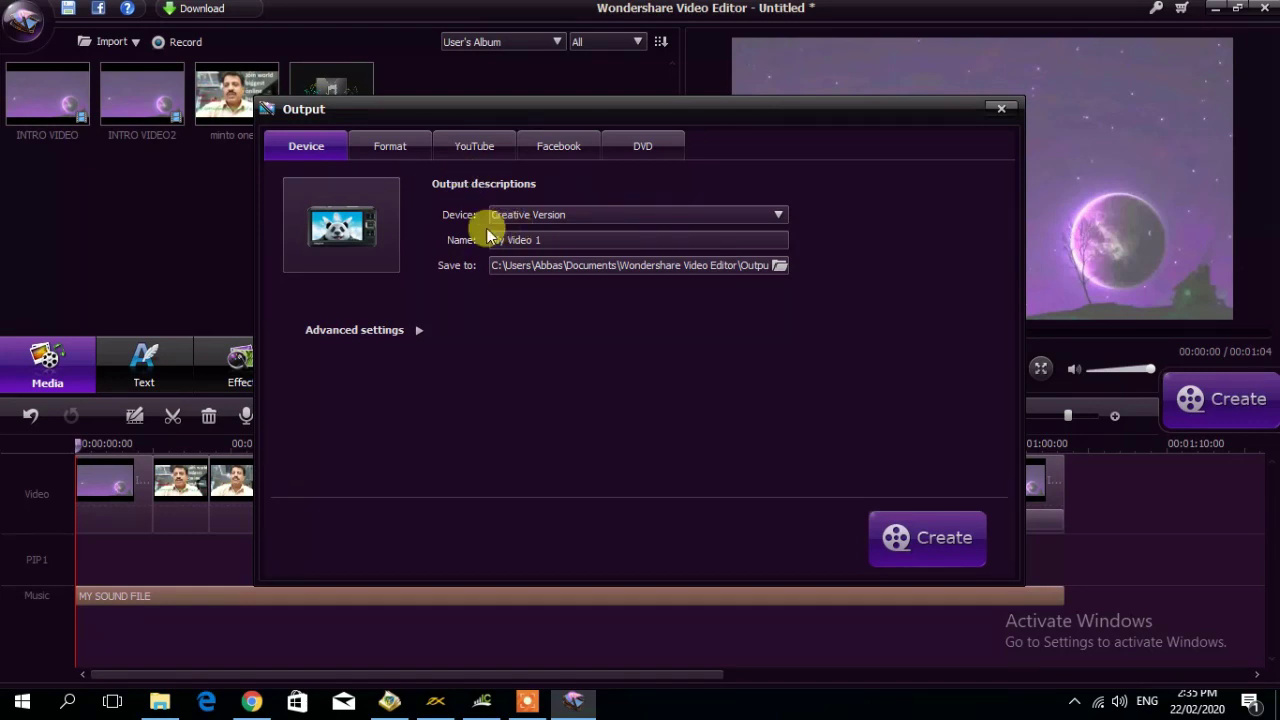
click(774, 216)
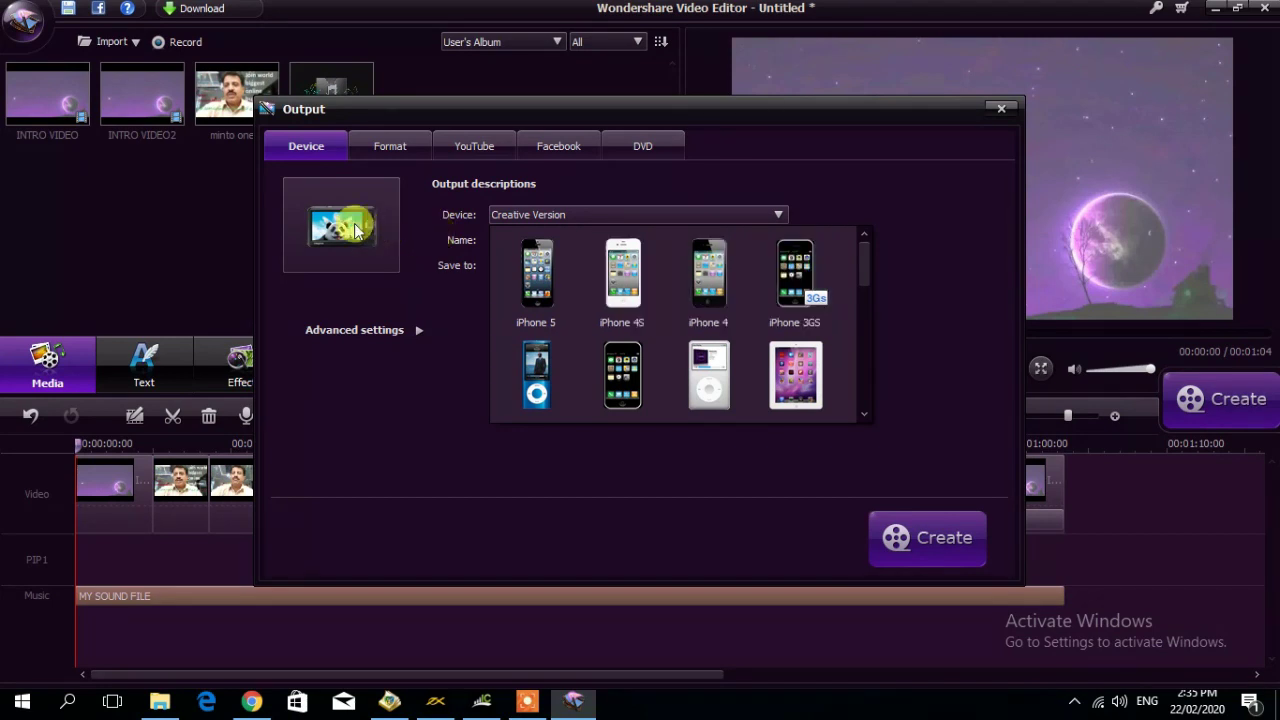
click(430, 410)
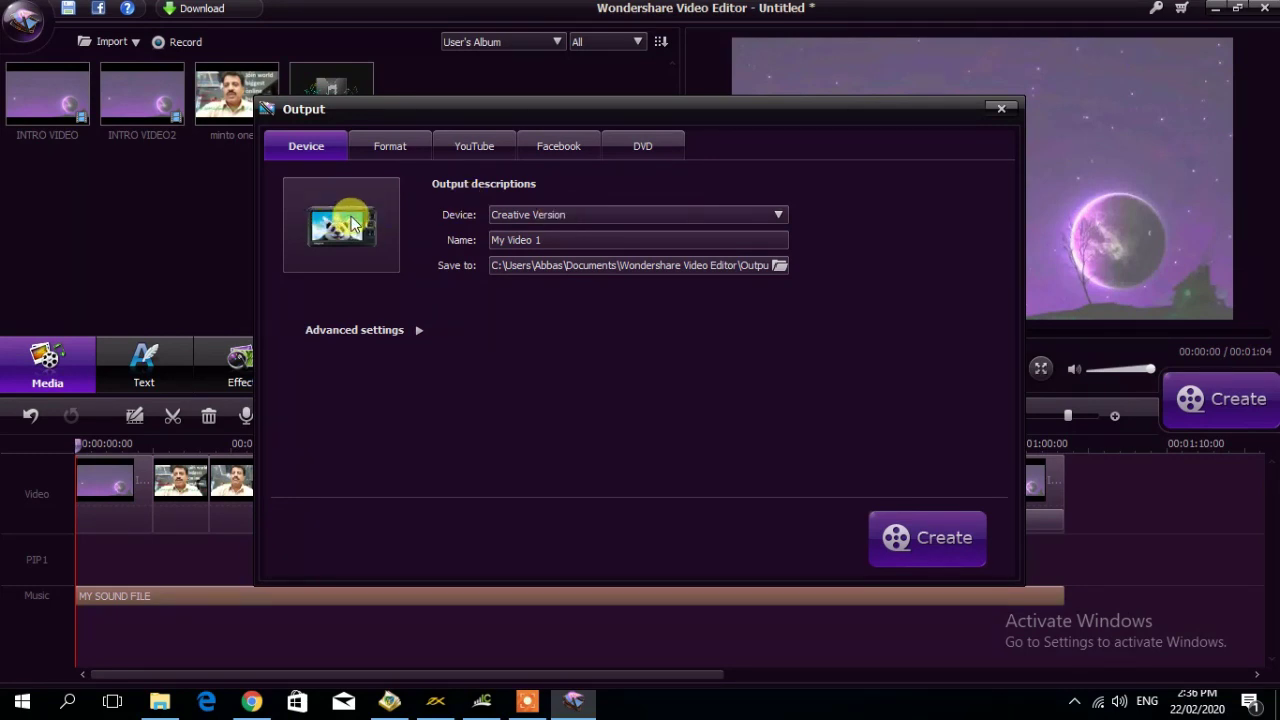
Browse the file format profiles in the output settings and select the MKV profile.
click(384, 152)
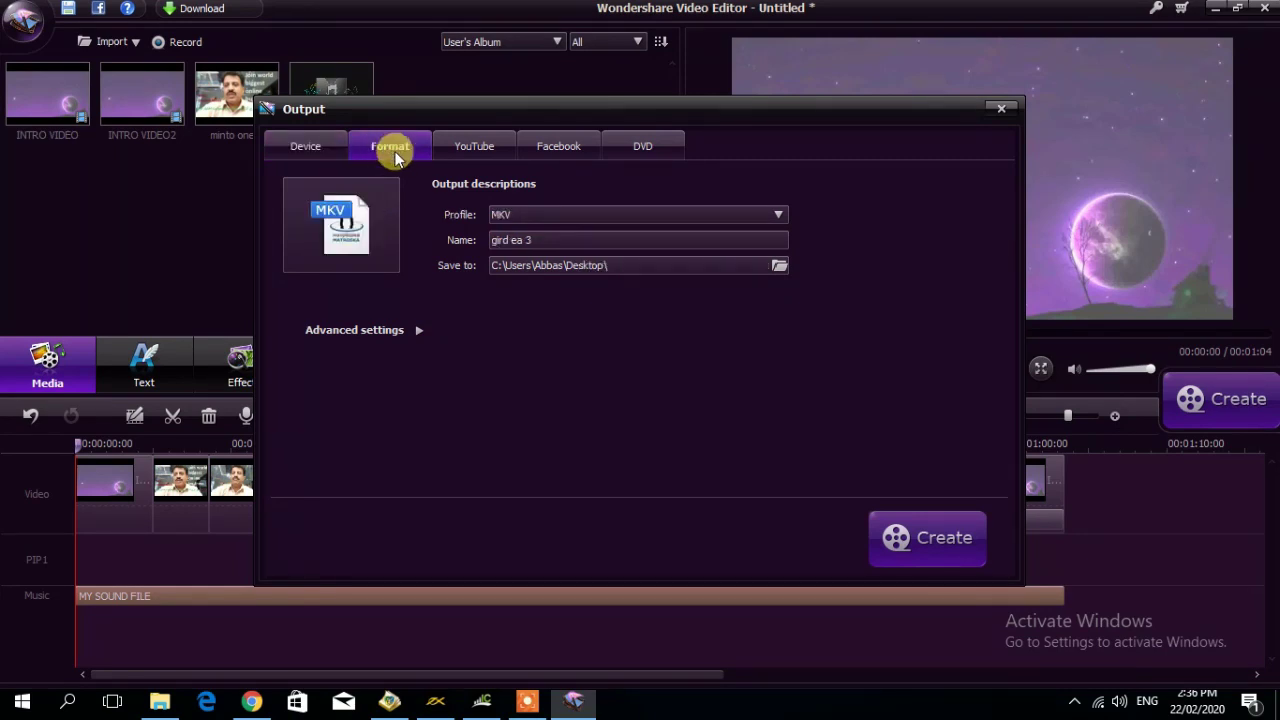
click(773, 216)
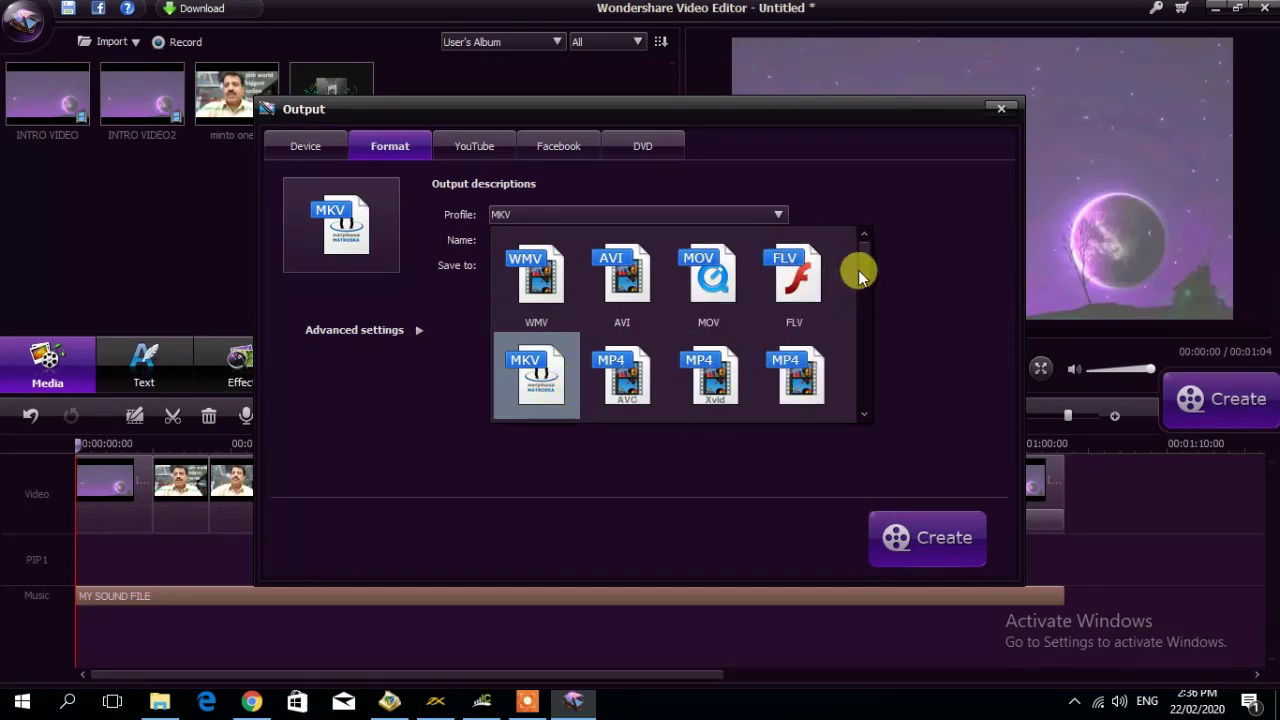
drag(864, 270, 868, 410)
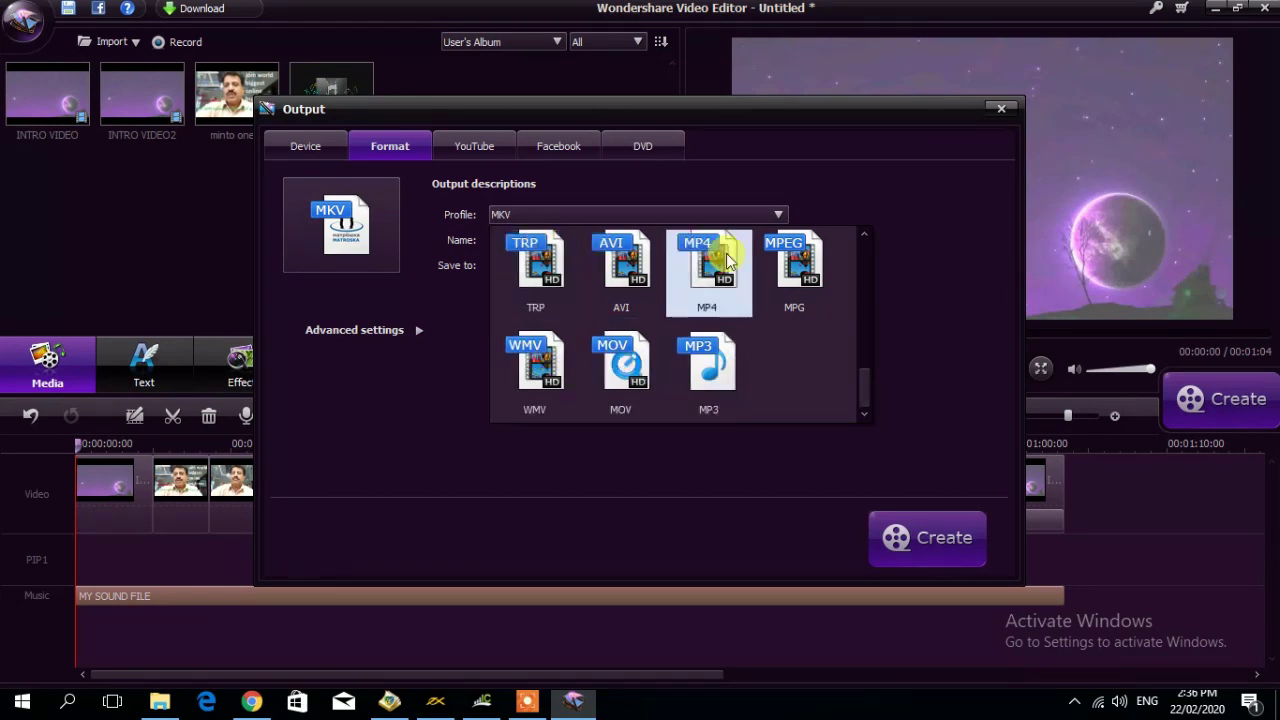
drag(863, 371, 862, 246)
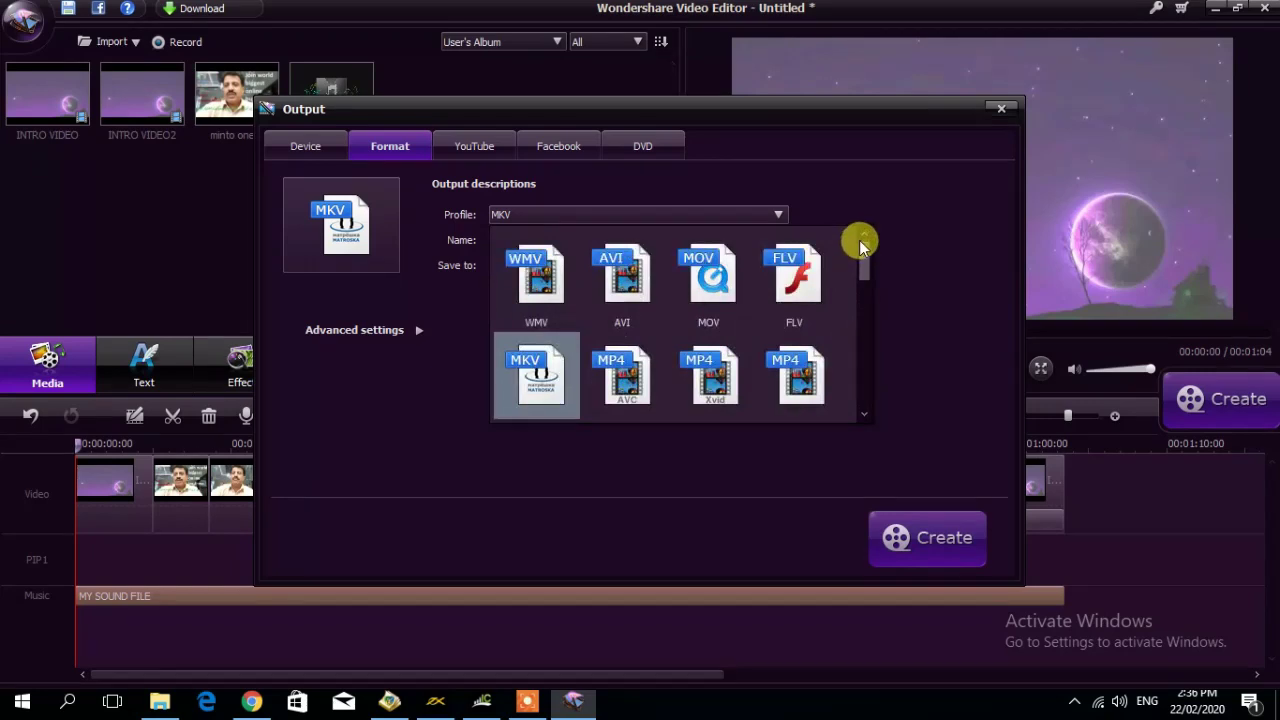
click(532, 389)
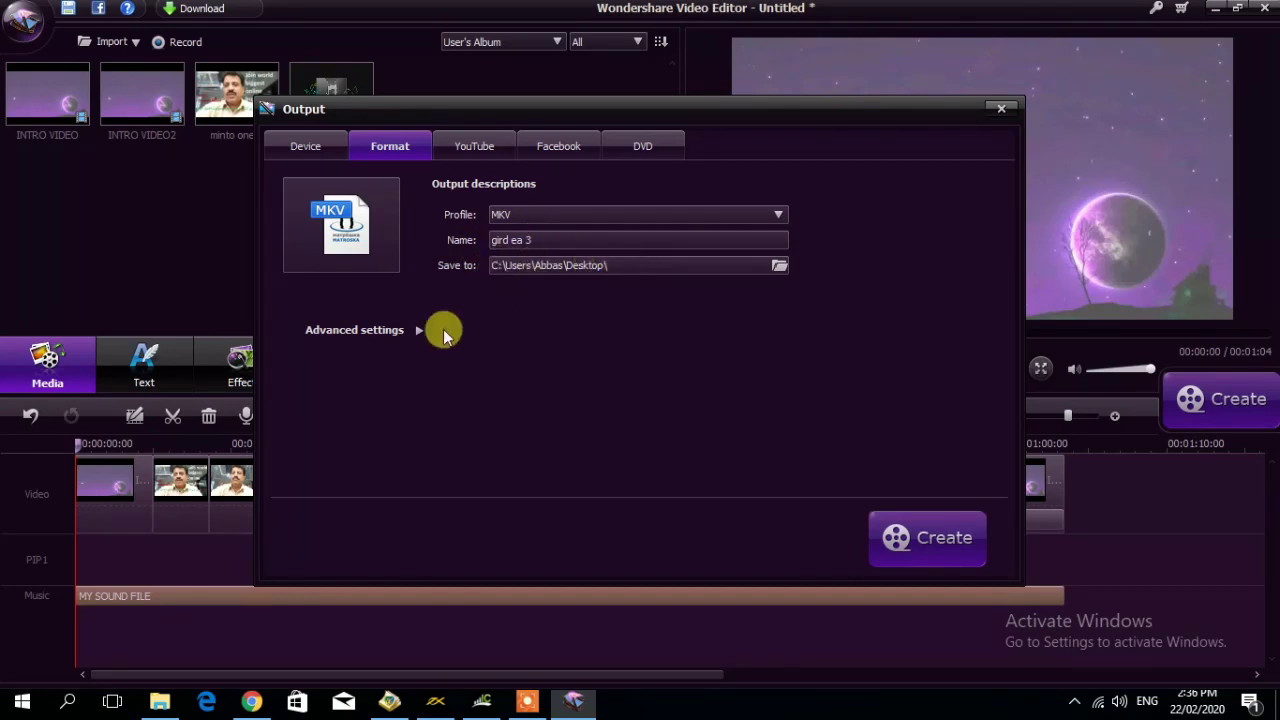
Examine the YouTube and Facebook upload options and dismiss the blank pop-up window.
click(470, 148)
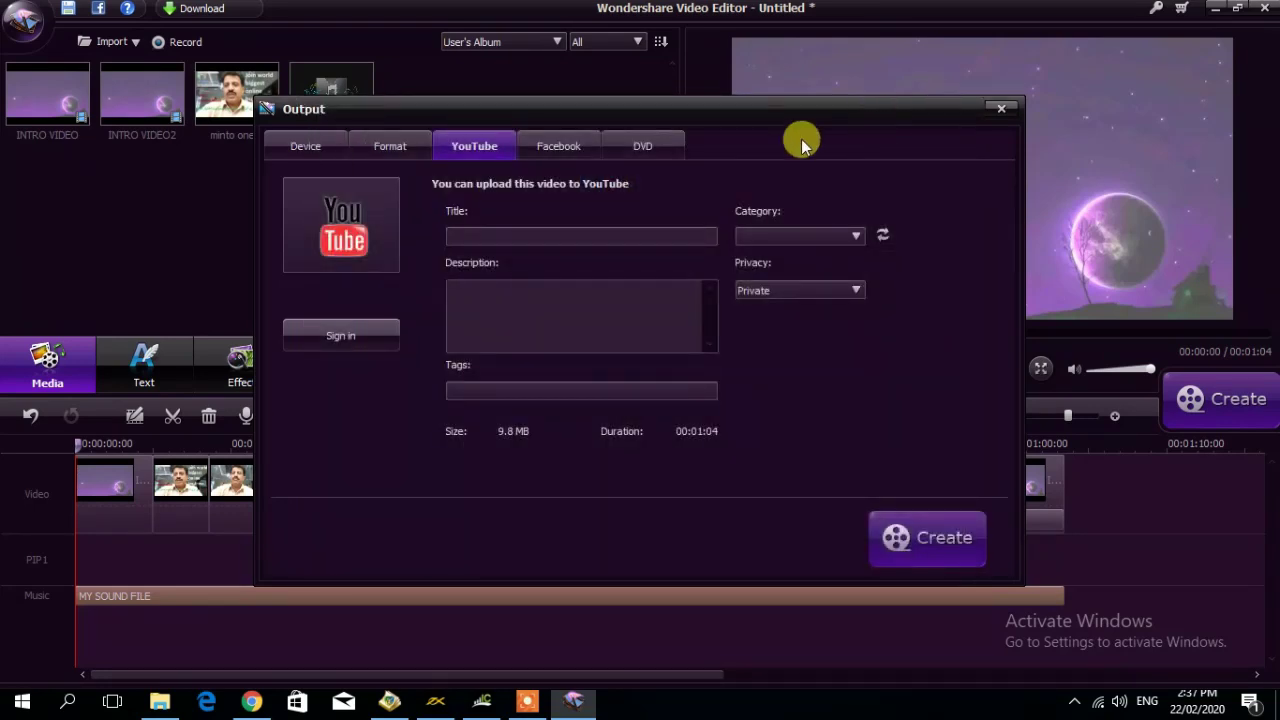
click(566, 150)
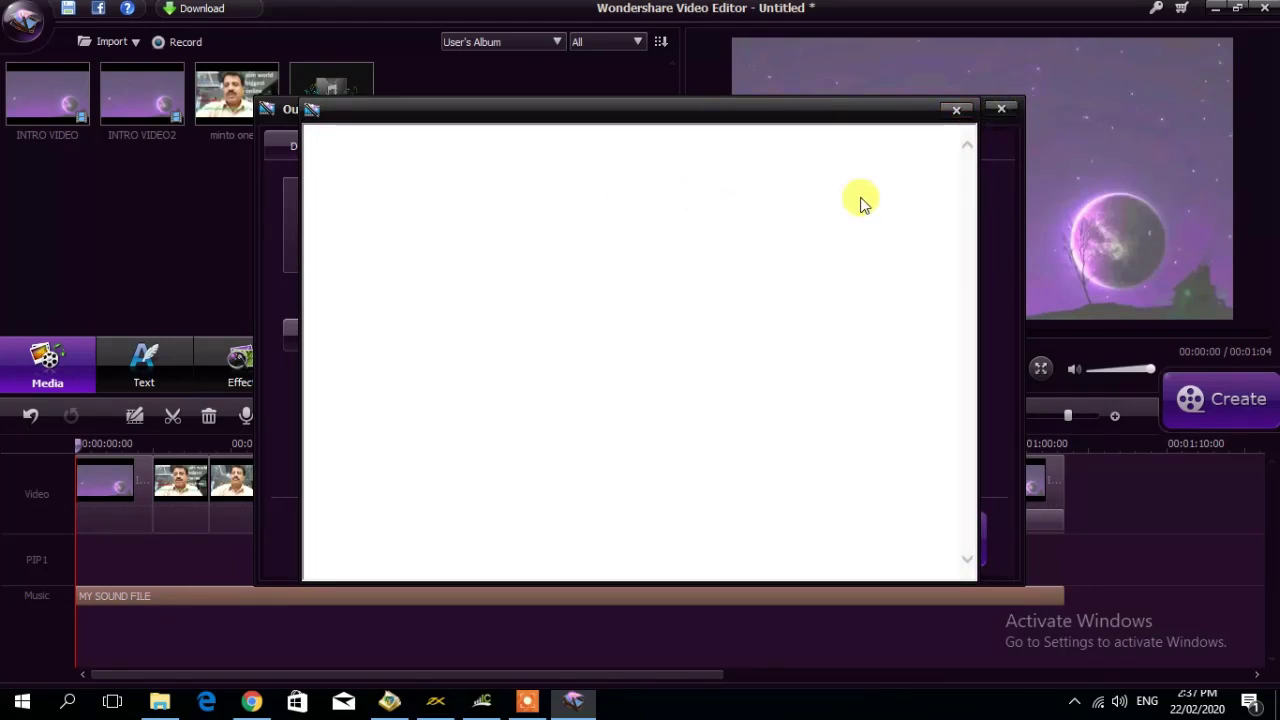
click(950, 112)
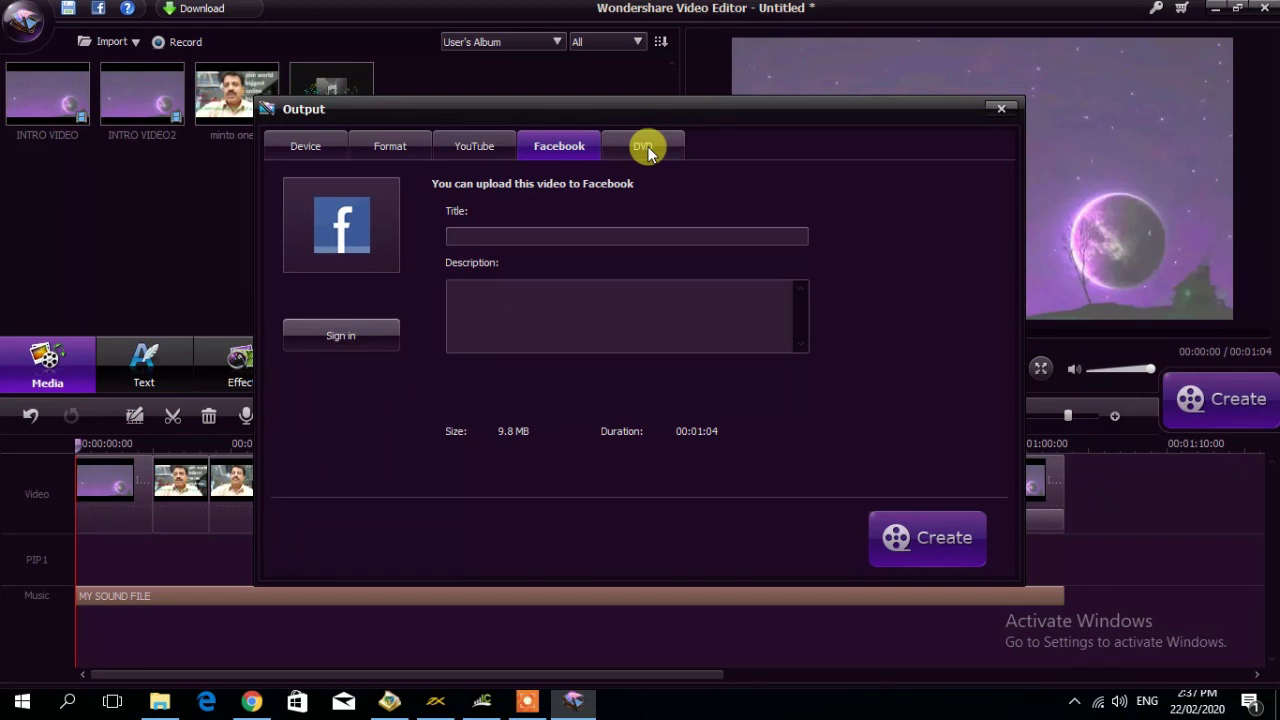
Expand the MKV format's advanced settings and choose the H.264 video encoder and a frame rate of 29.97 fps.
click(385, 150)
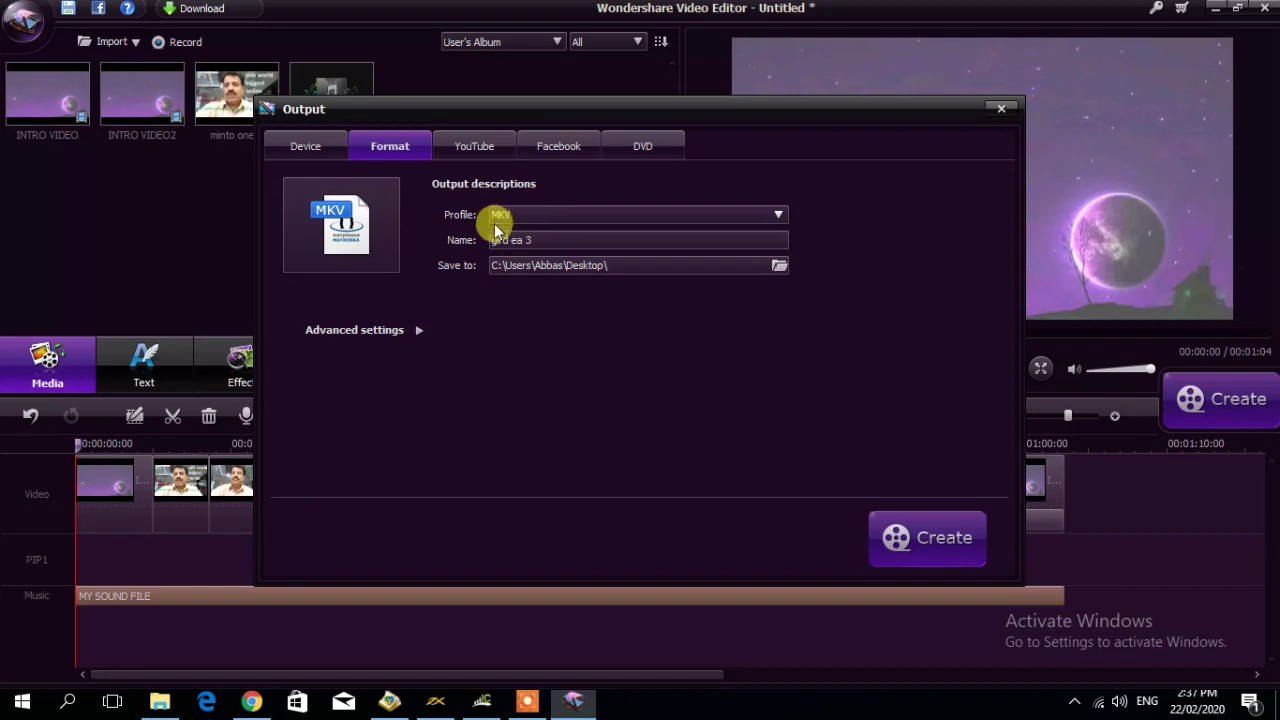
click(419, 331)
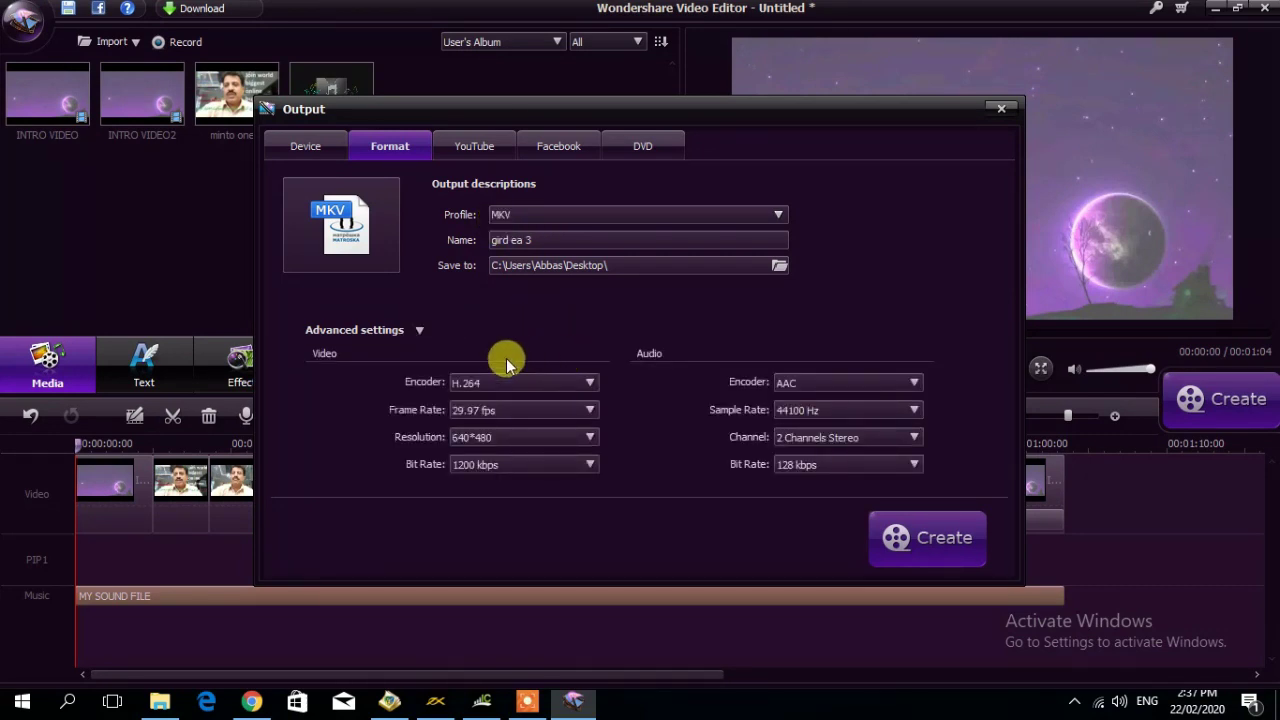
click(568, 384)
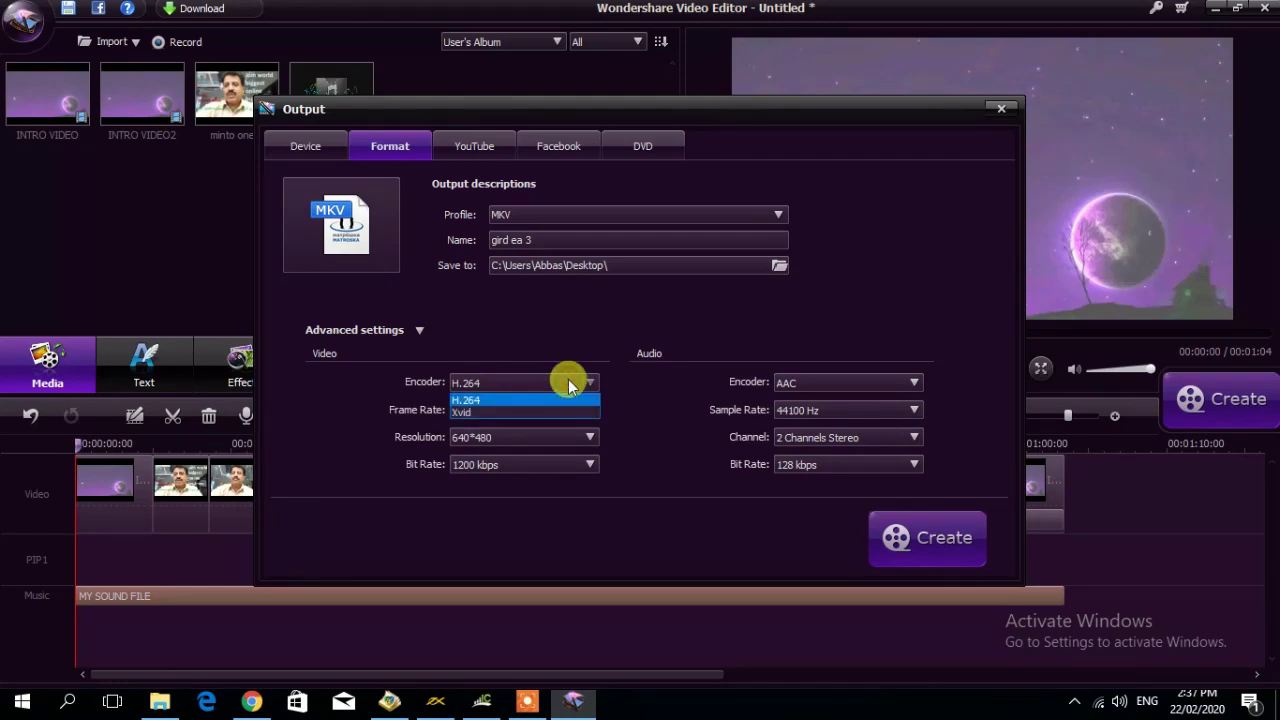
click(568, 384)
click(569, 384)
click(470, 399)
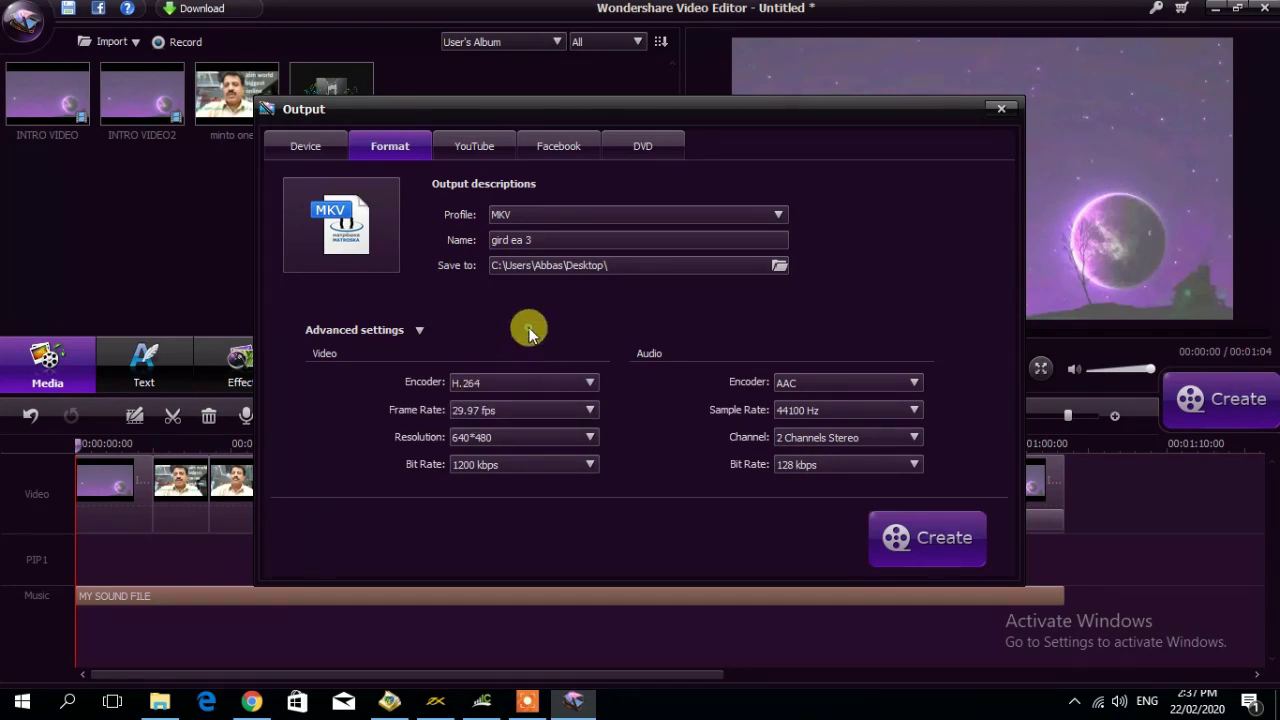
click(522, 416)
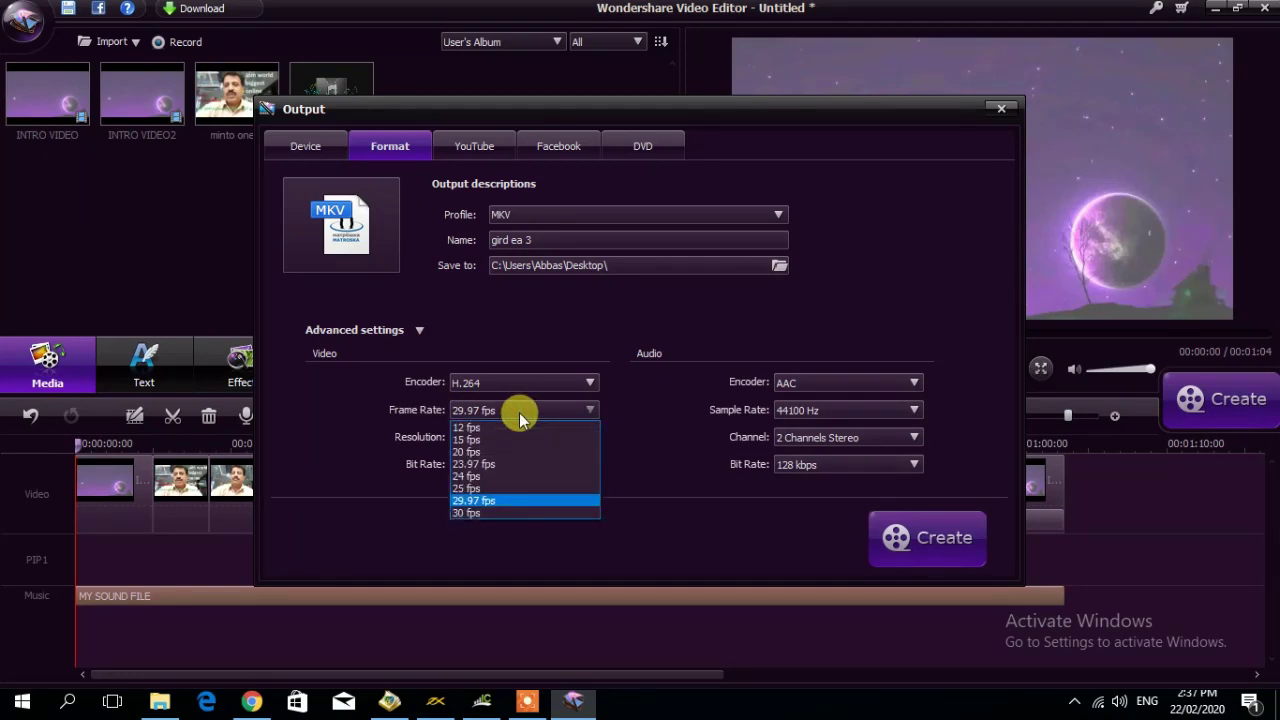
click(481, 501)
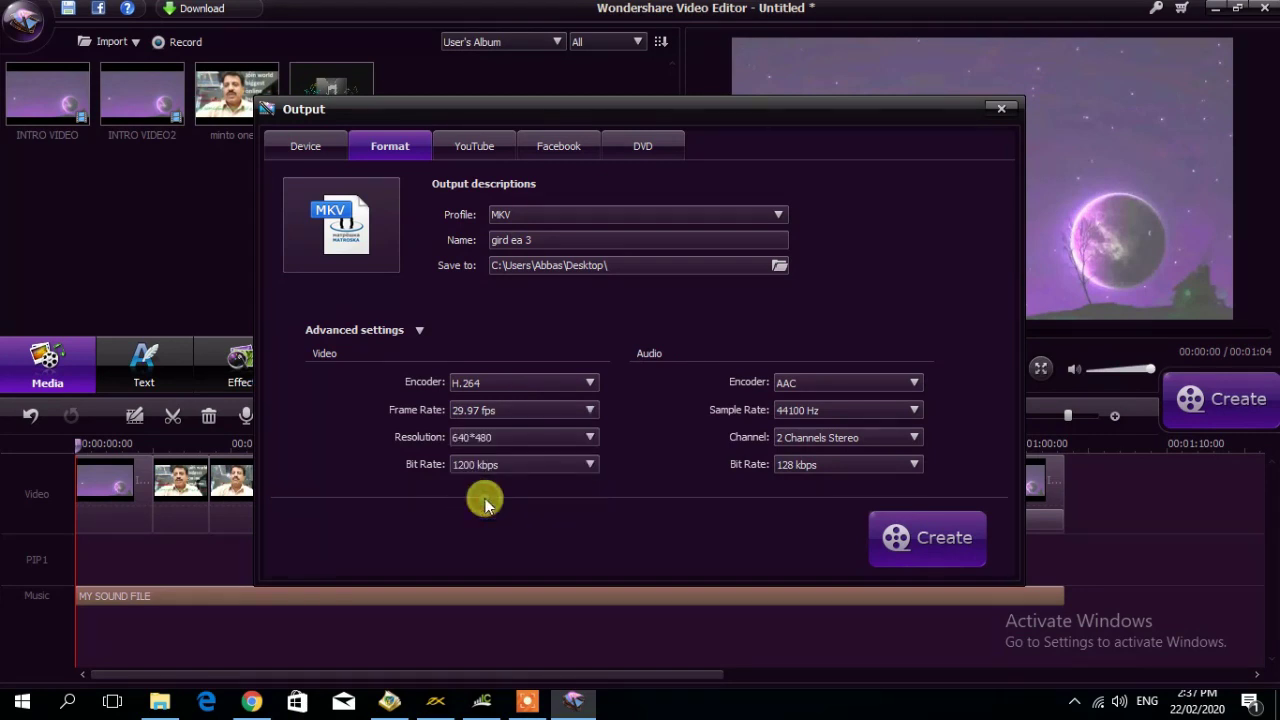
Set the output resolution to 1280*720 and view the available video bit rates without changing the selection.
click(510, 438)
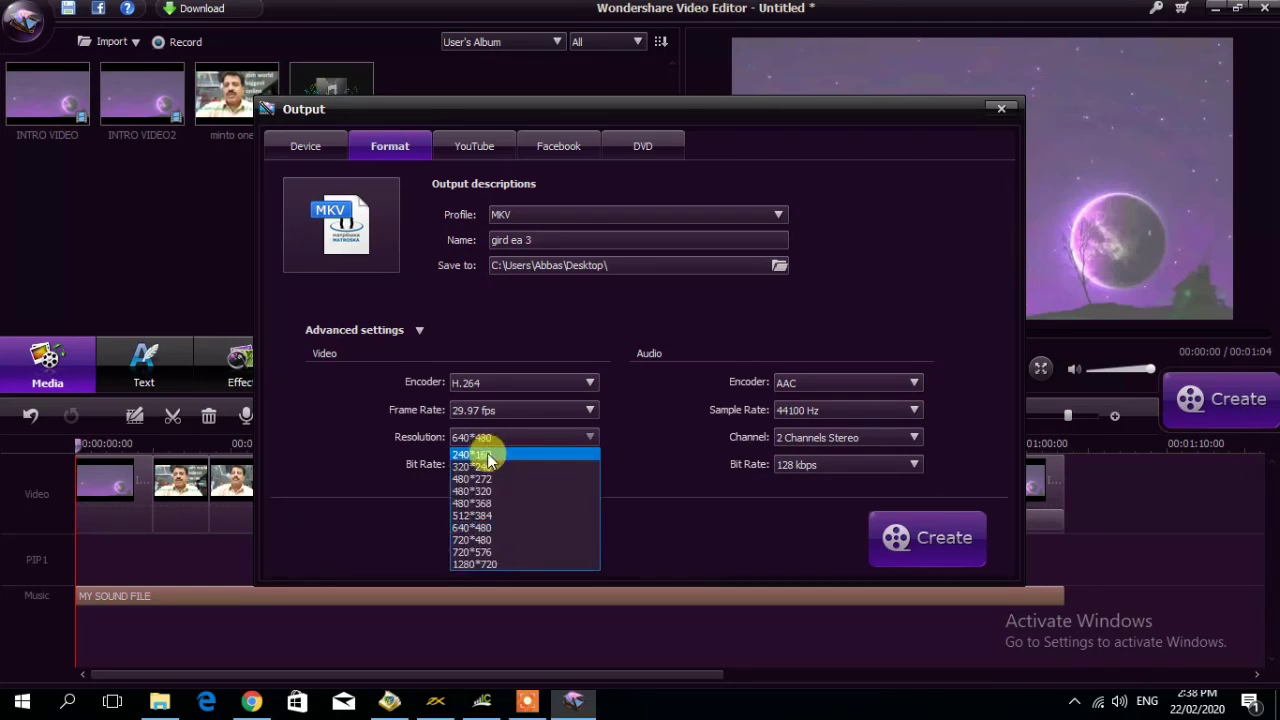
click(497, 566)
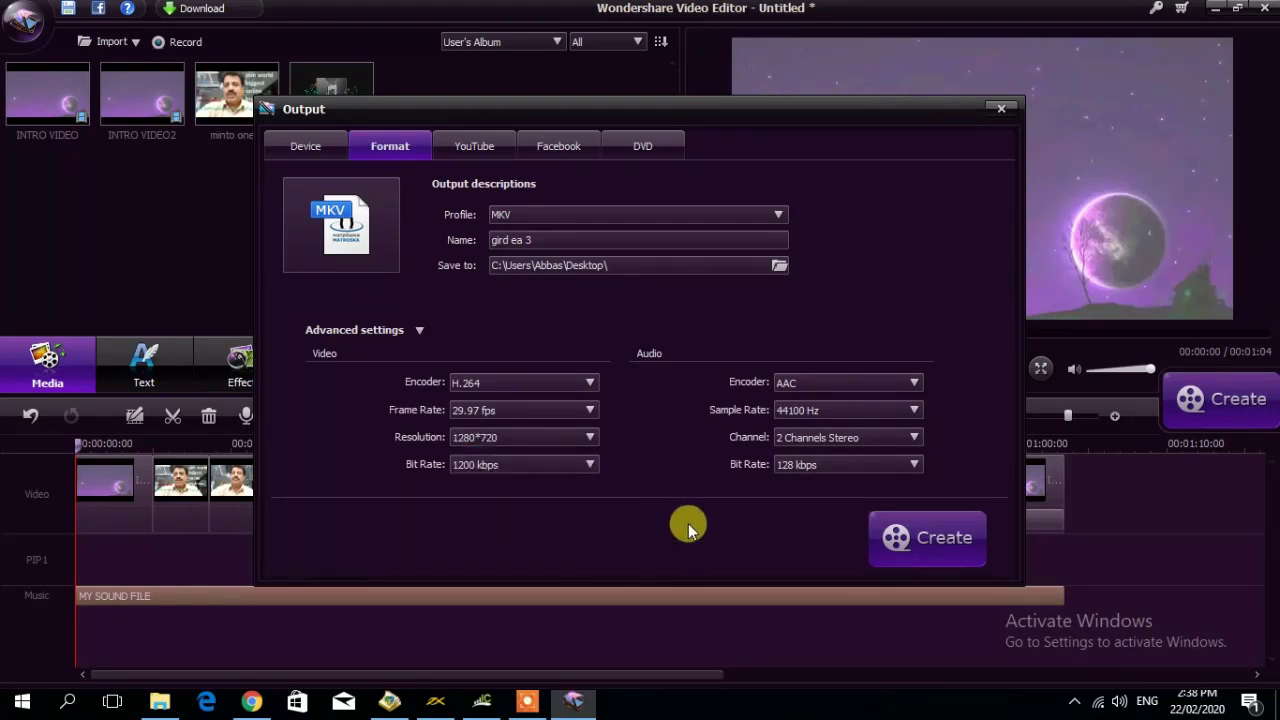
click(590, 465)
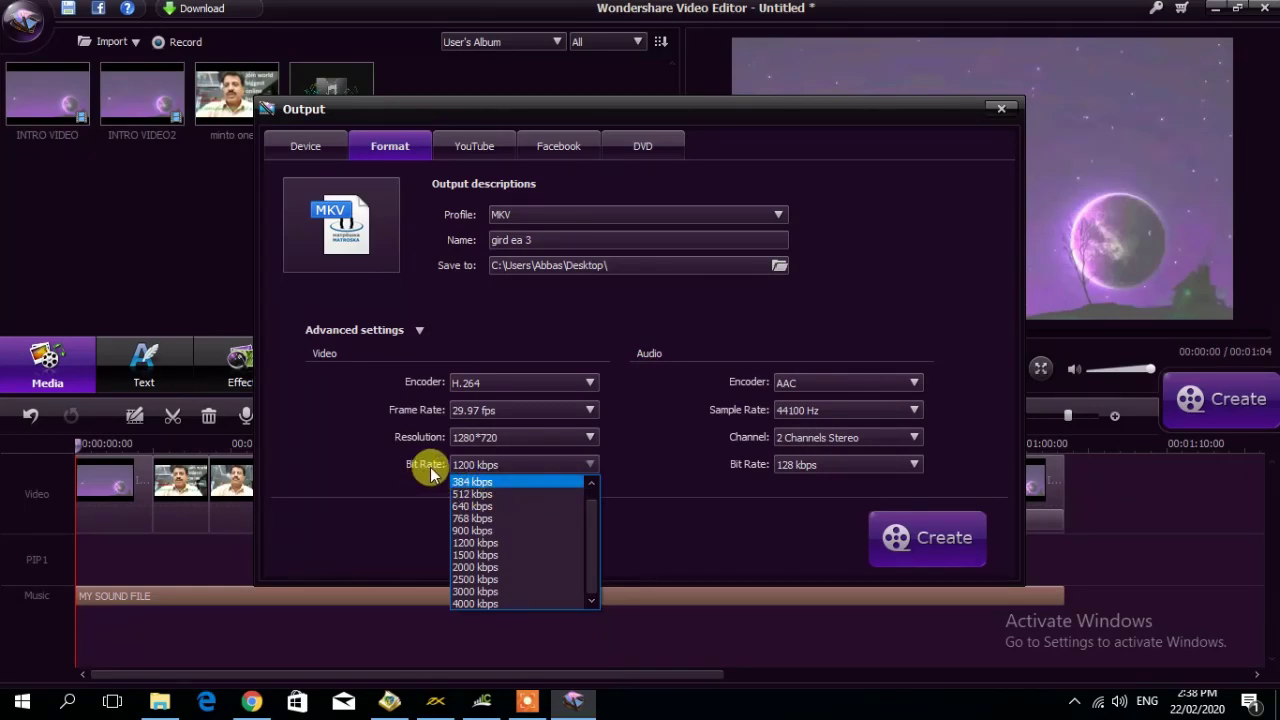
click(625, 495)
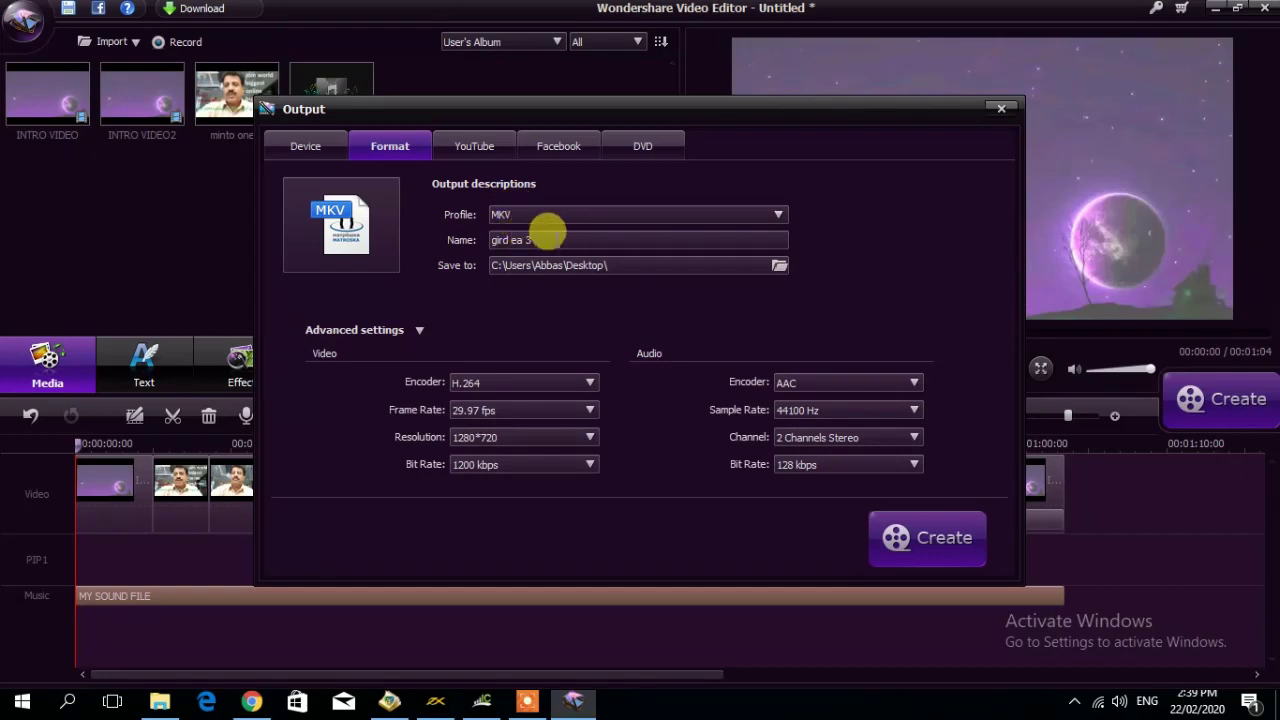
Name the output file SAMPLE, create the MKV video on the Desktop, and close the finished conversion window.
click(560, 233)
key(BackSpace)
key(BackSpace)
key(BackSpace)
key(BackSpace)
key(BackSpace)
key(BackSpace)
key(BackSpace)
key(BackSpace)
key(BackSpace)
text(SAM)
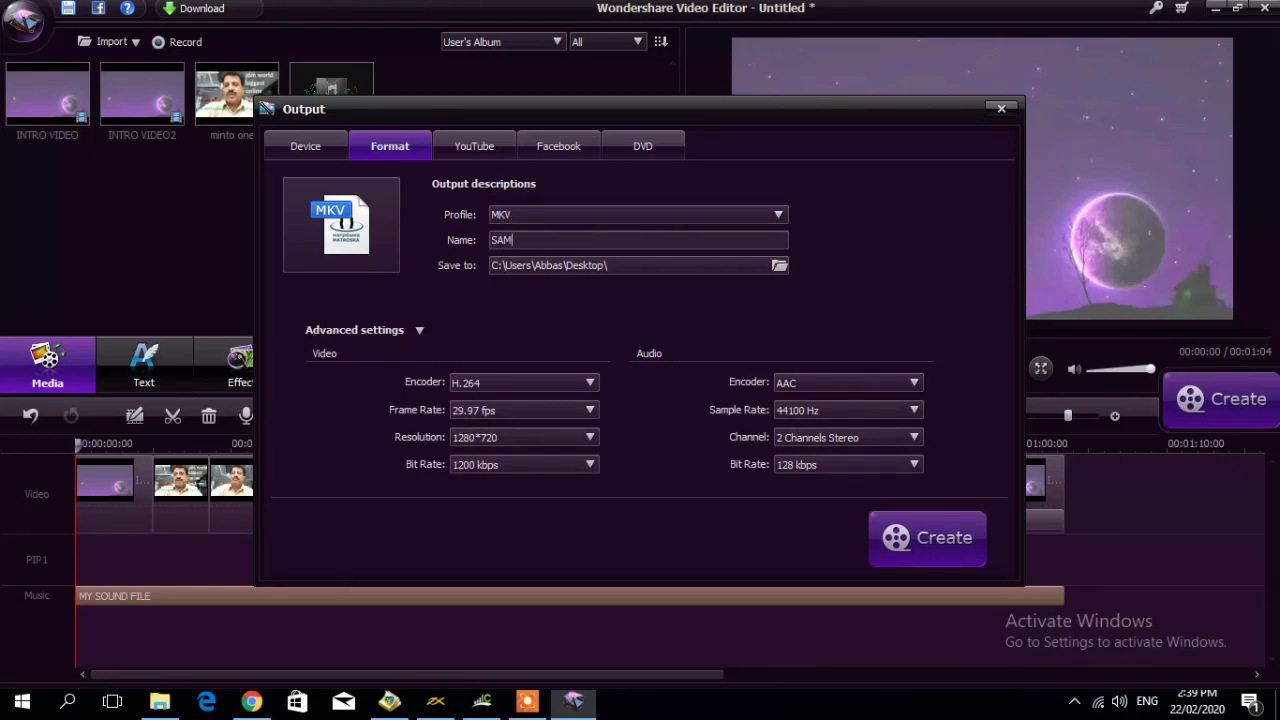
text(PLE)
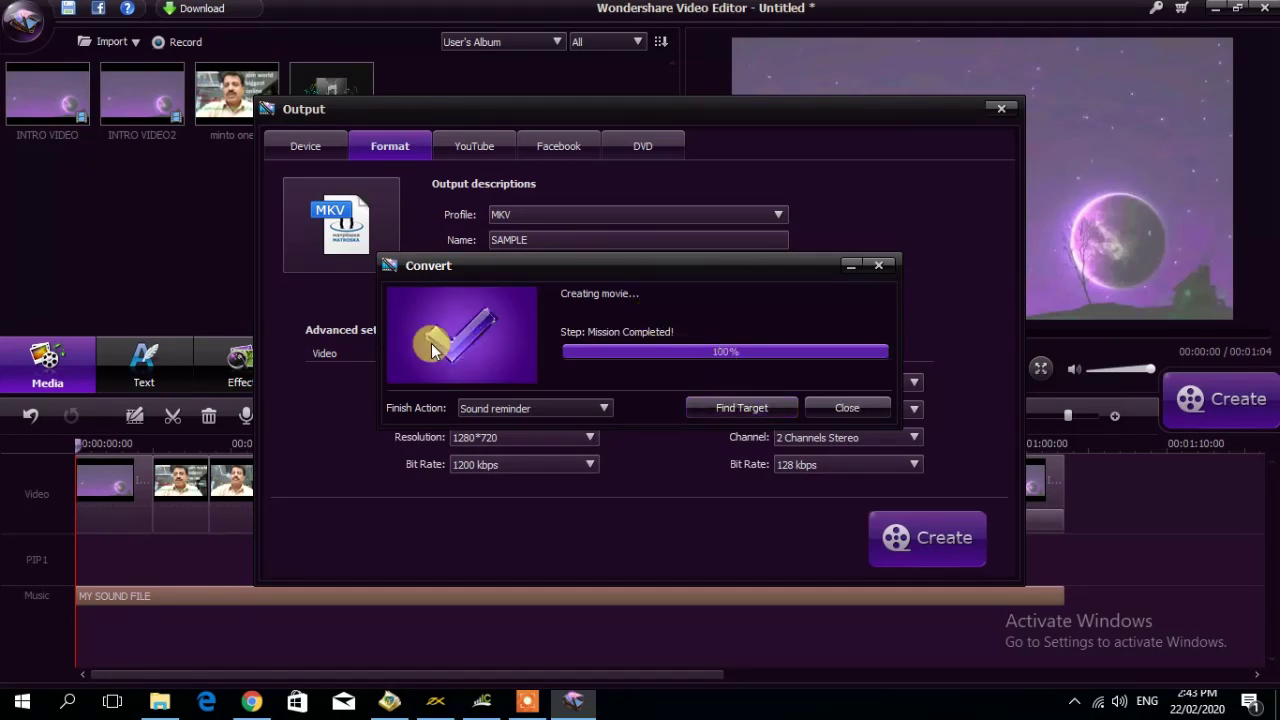
click(845, 409)
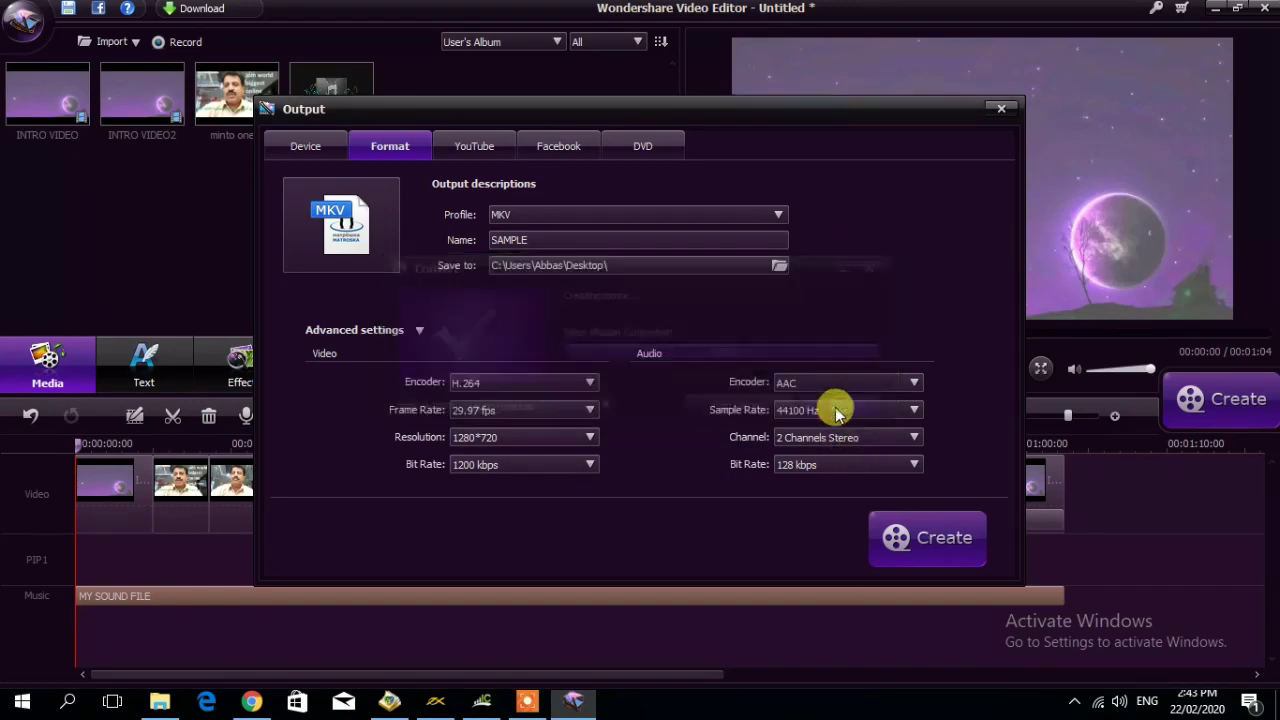
Close the output settings and delete all media from the library and all clips from the timeline.
click(998, 112)
drag(508, 217, 355, 142)
drag(80, 122, 8, 92)
key(Delete)
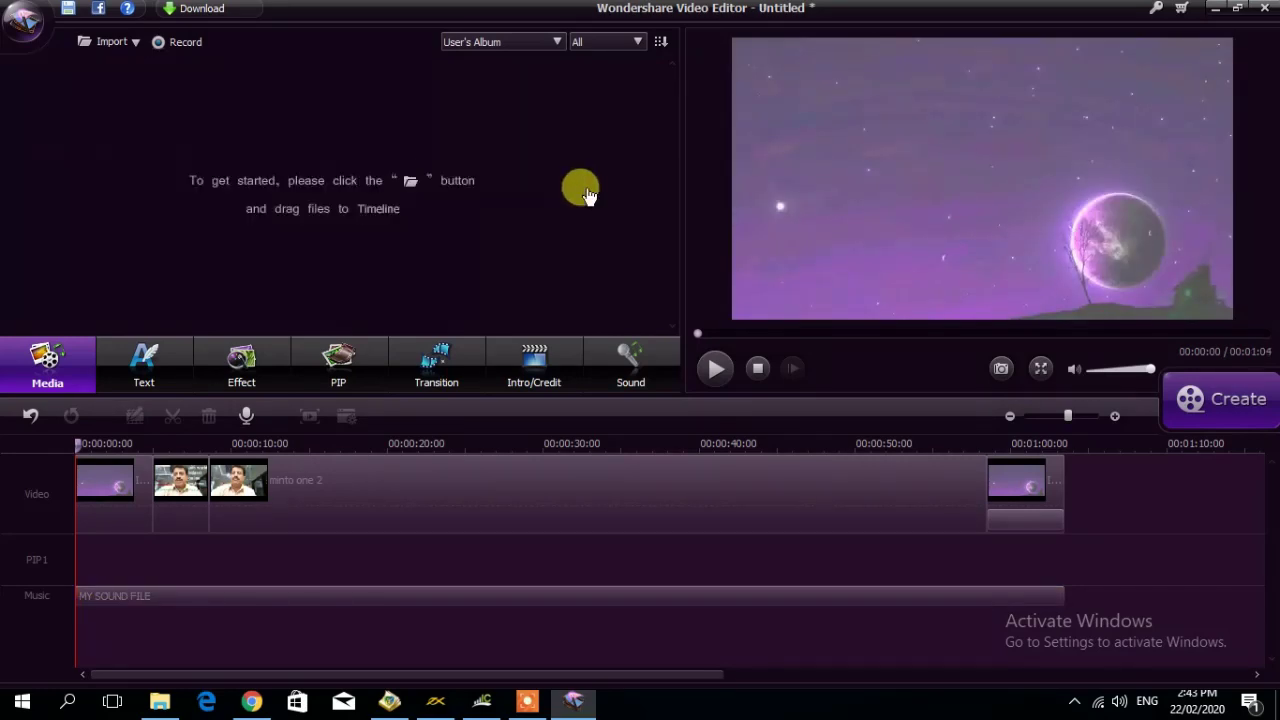
drag(1143, 487, 104, 623)
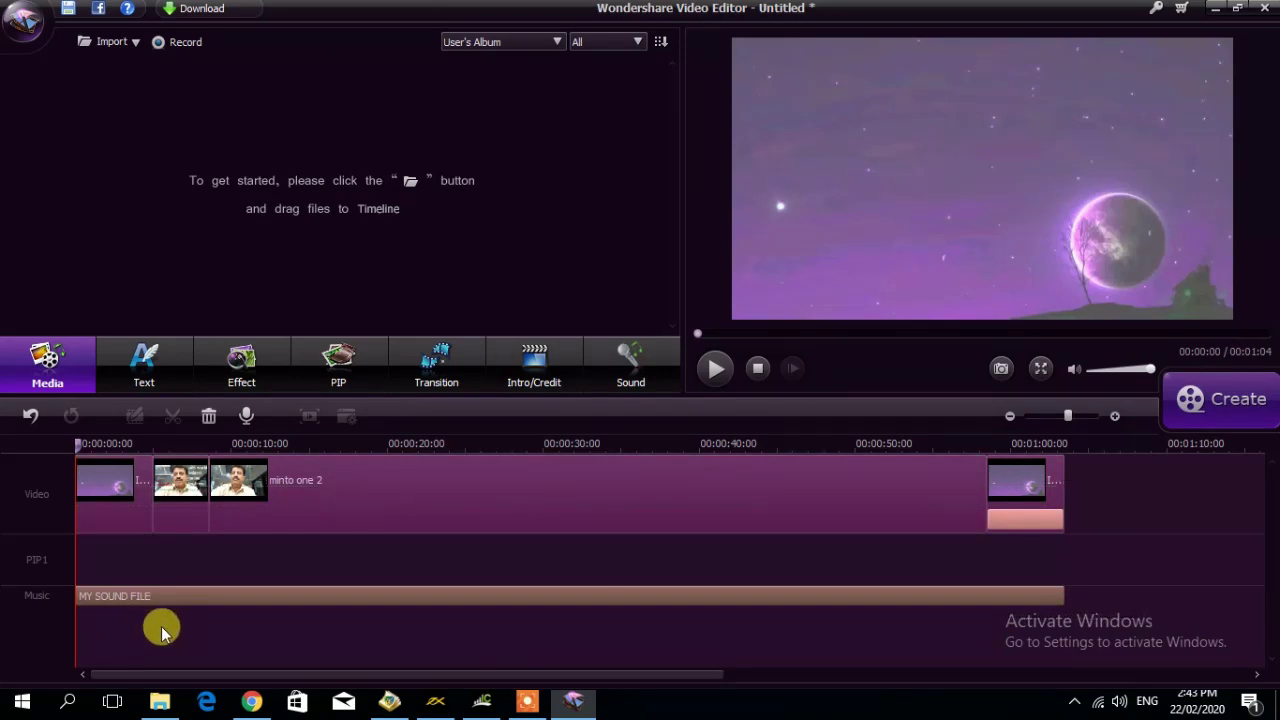
key(Delete)
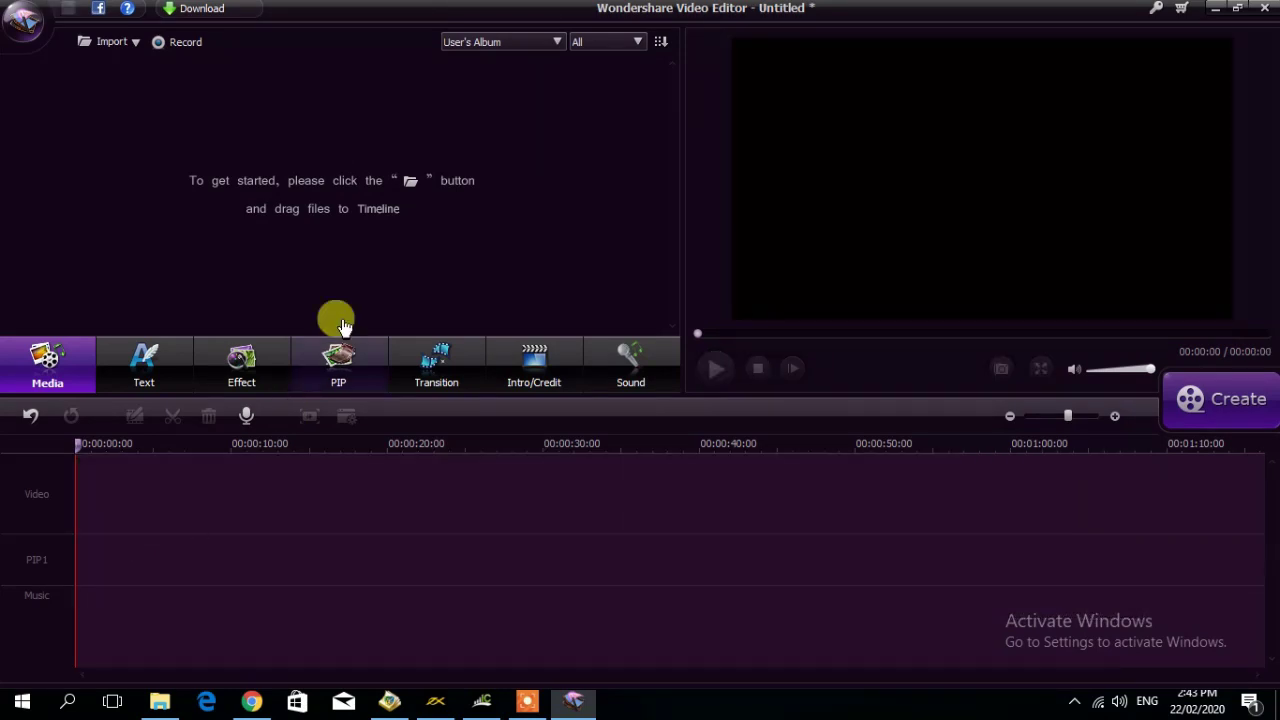
Play the exported SAMPLE video from the desktop, skipping ahead towards its end, and return to Wondershare Video Editor.
click(1215, 14)
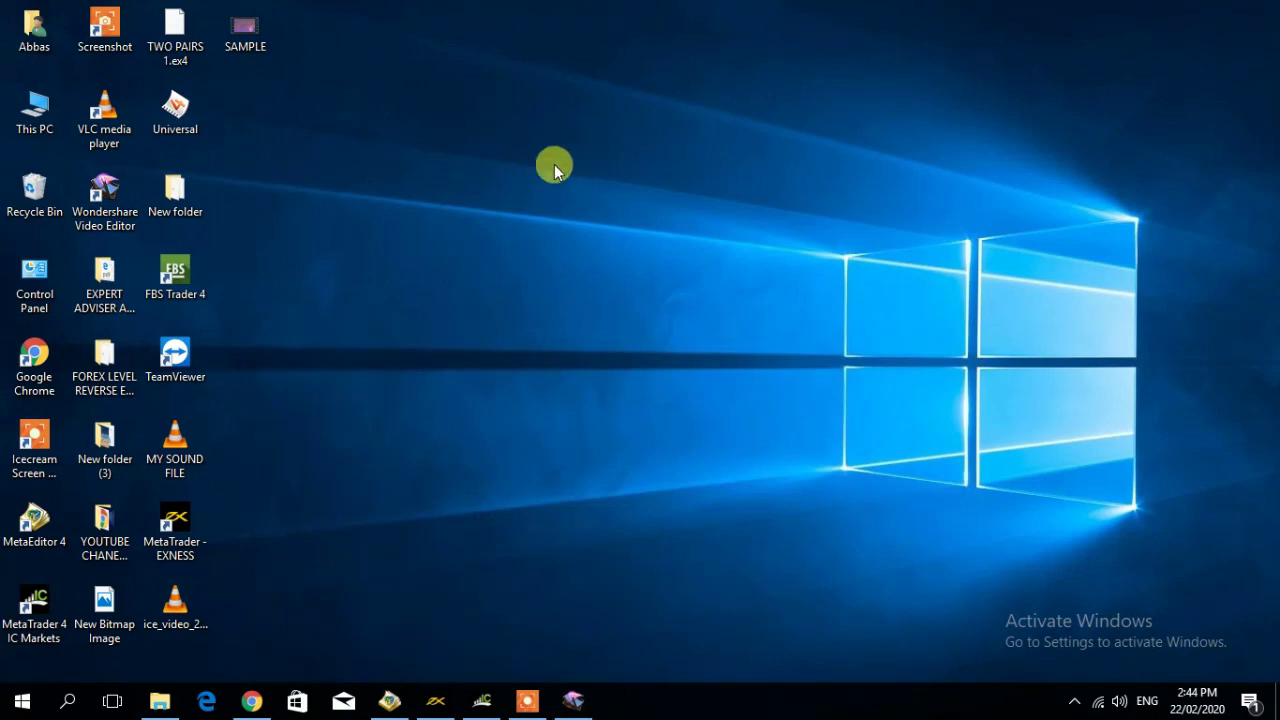
click(243, 35)
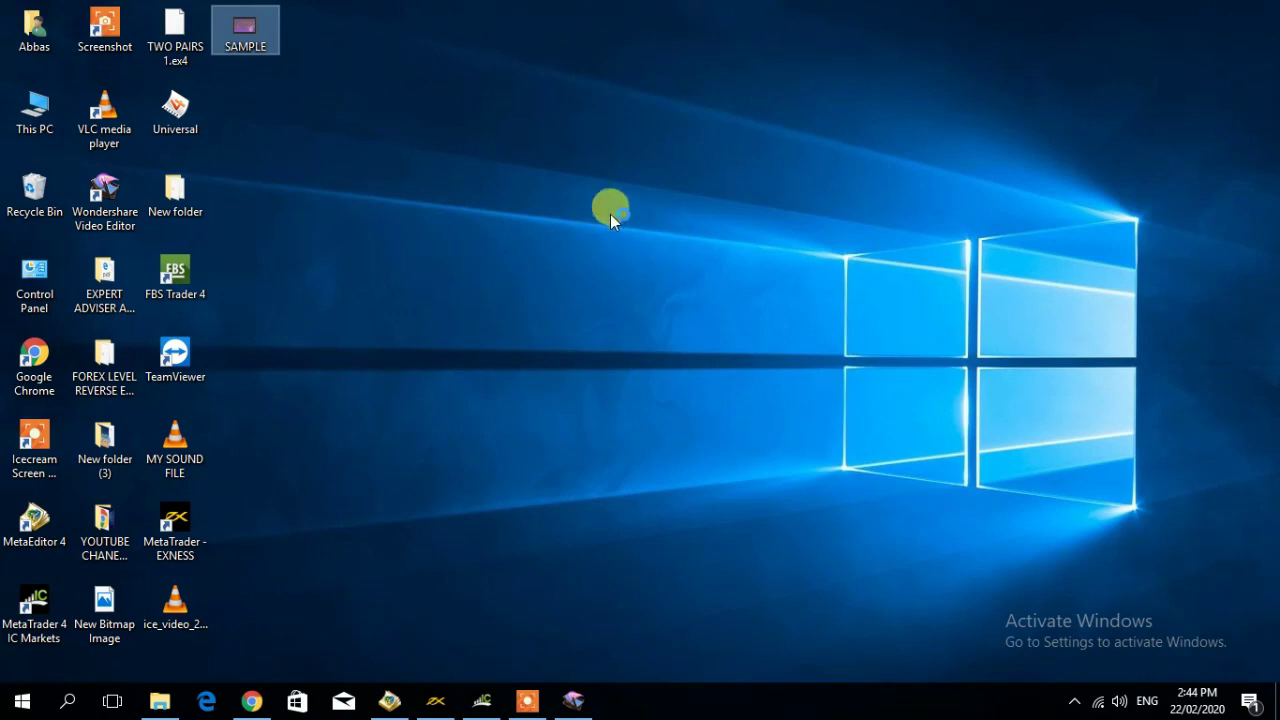
key(Return)
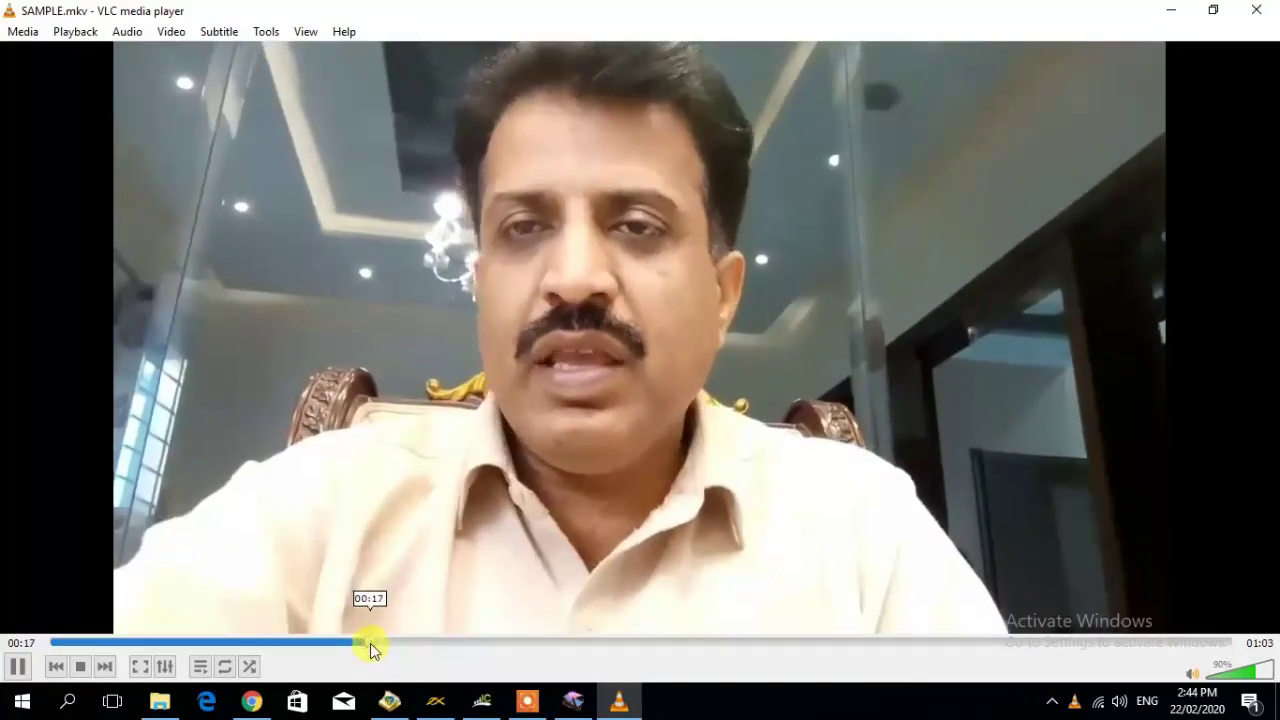
drag(489, 643, 1171, 642)
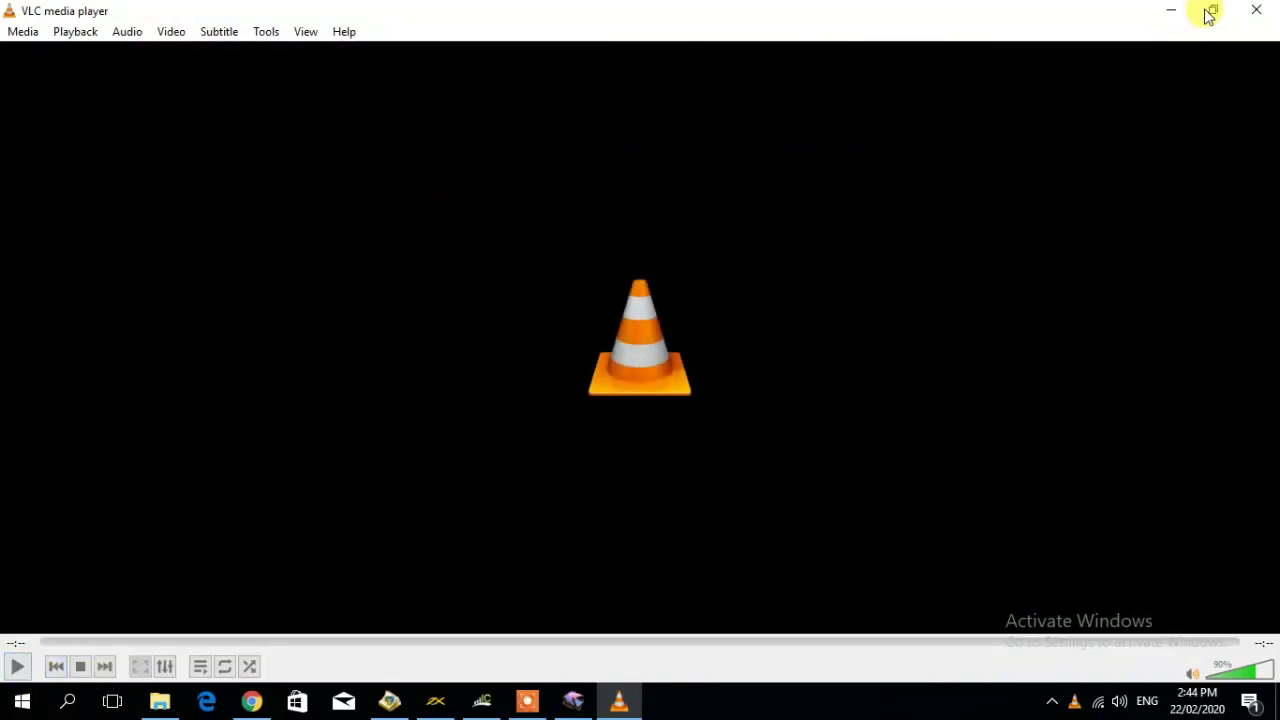
click(1252, 12)
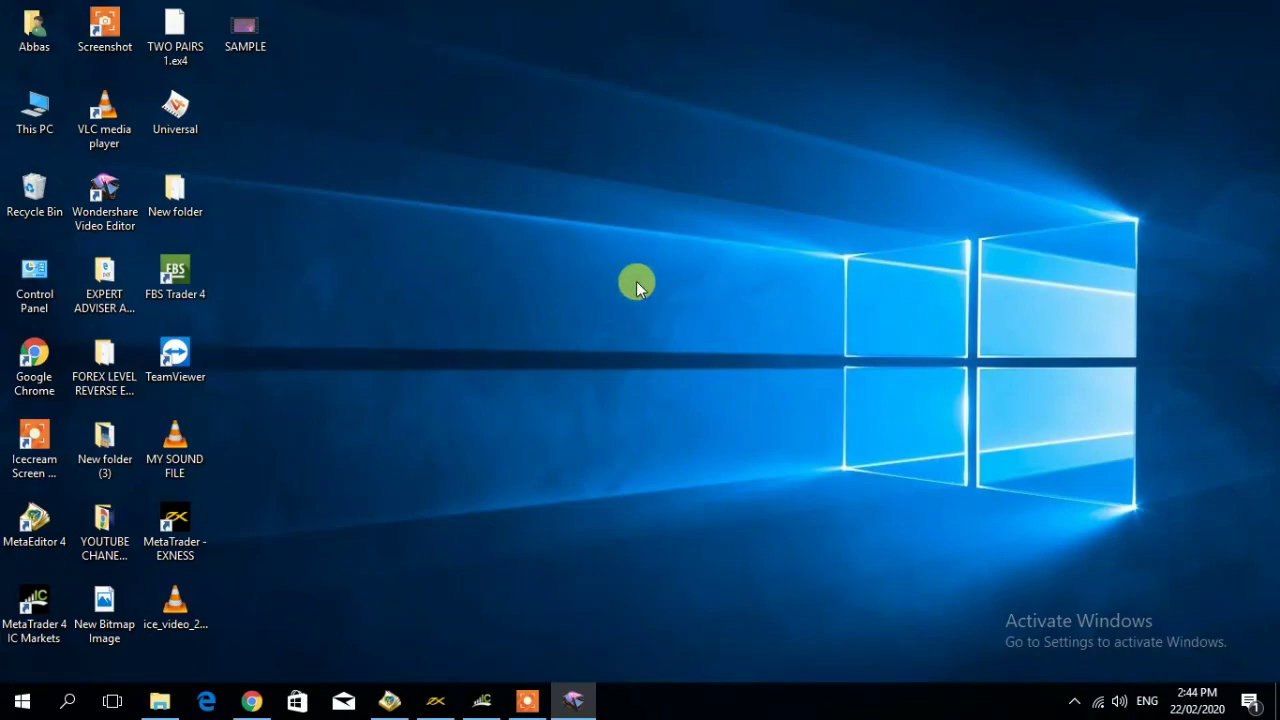
click(570, 701)
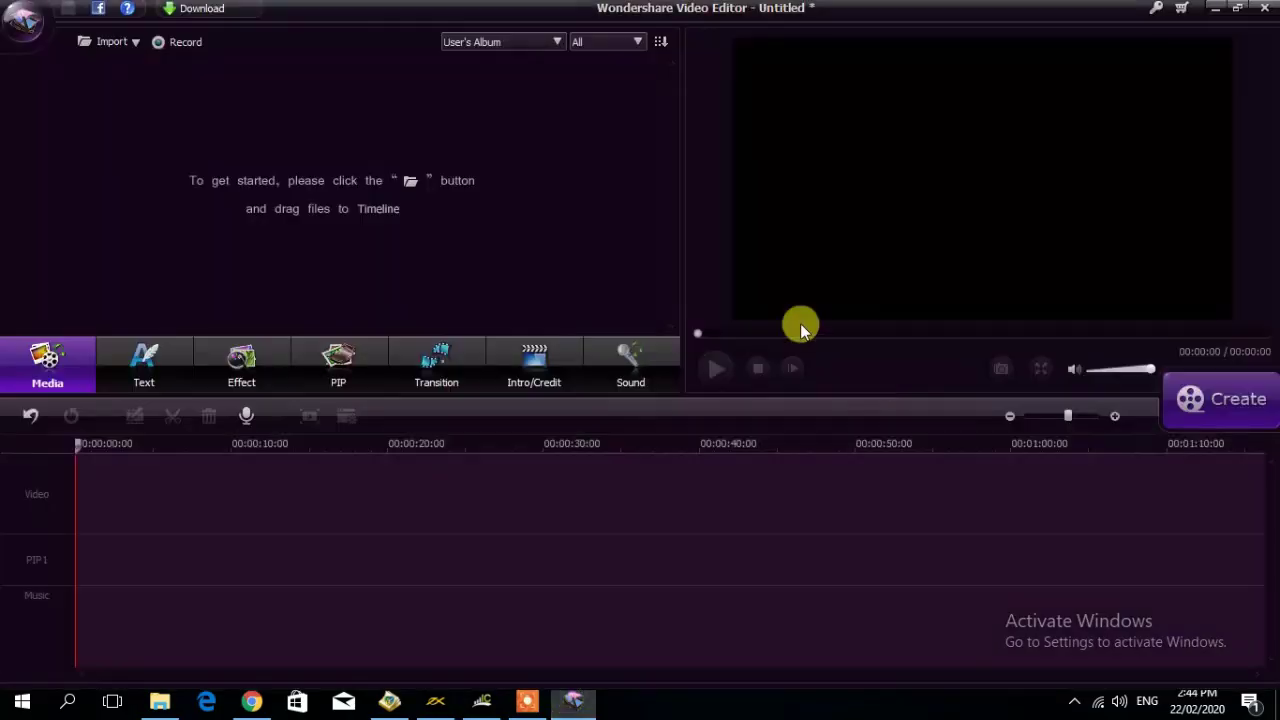